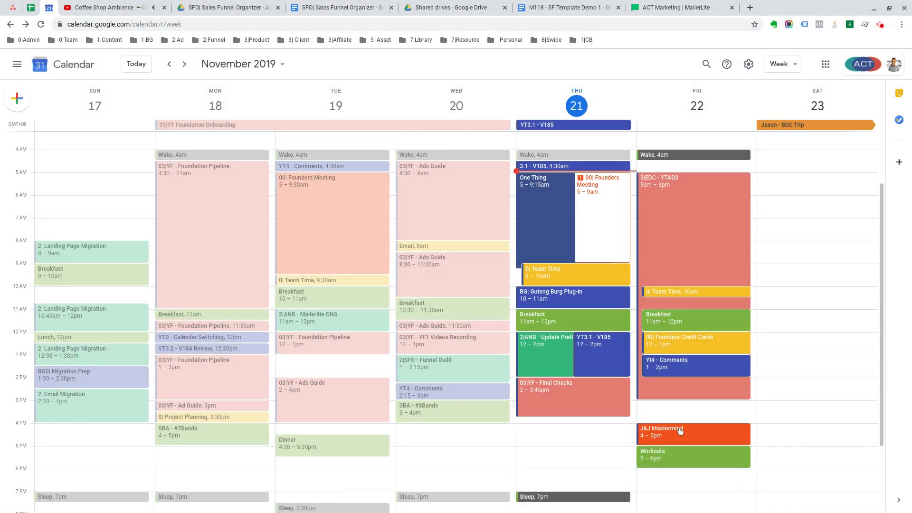
# - Try to move Thursday's "2|ANB - Update Pretty Links" calendar event to the early morning
pyautogui.moveTo(557, 358); pyautogui.dragTo(561, 193)
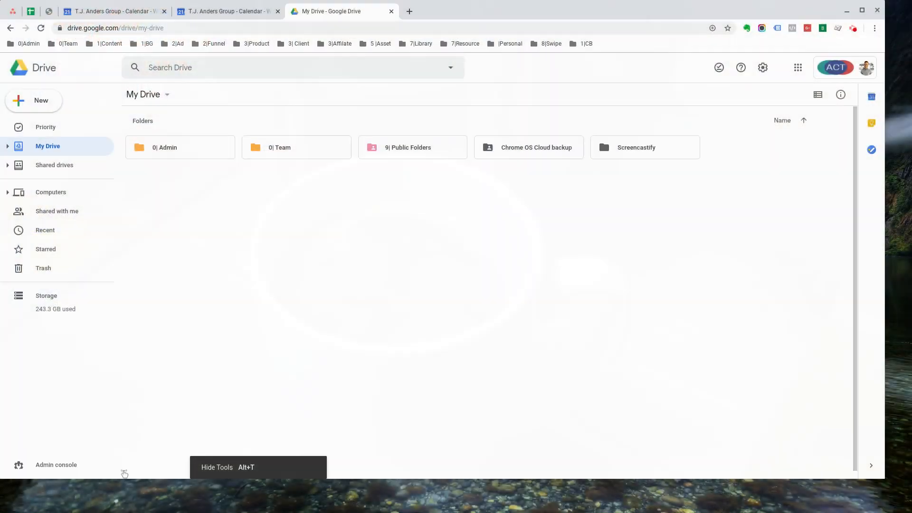
# - Open the 2| Sales Funnels folder in the Aspire Entrepreneur shared drive in Google Drive
pyautogui.click(60, 166)
pyautogui.doubleClick(204, 395)
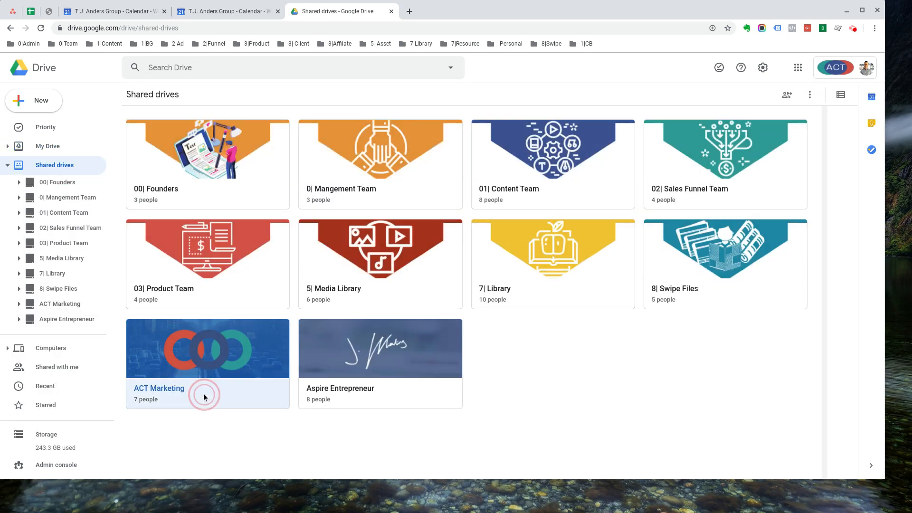
pyautogui.doubleClick(321, 367)
pyautogui.doubleClick(564, 149)
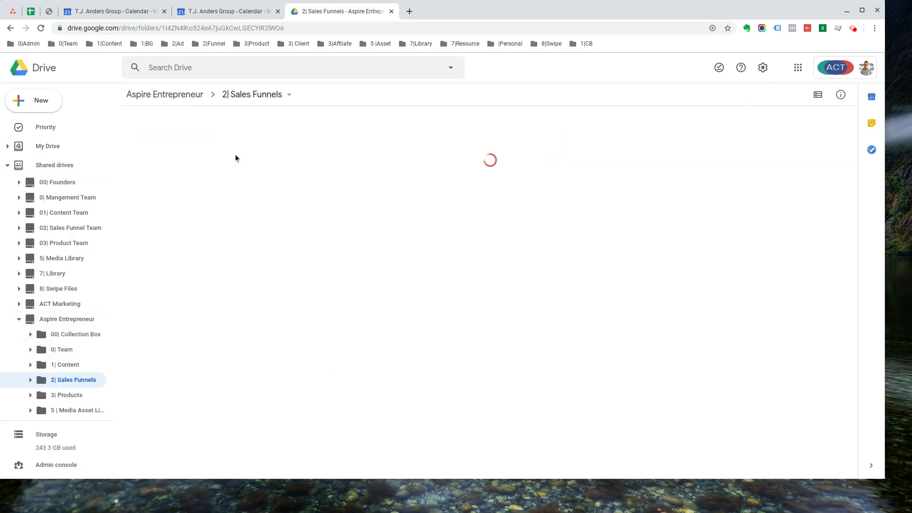
# - Create a folder named "SFO| Sales Funnel Organizer" in 2| Sales Funnels and open it
pyautogui.rightClick(586, 230)
pyautogui.click(608, 240)
pyautogui.write('SFO| Sales Funnel Organizer')
pyautogui.press('Return')
pyautogui.doubleClick(555, 155)
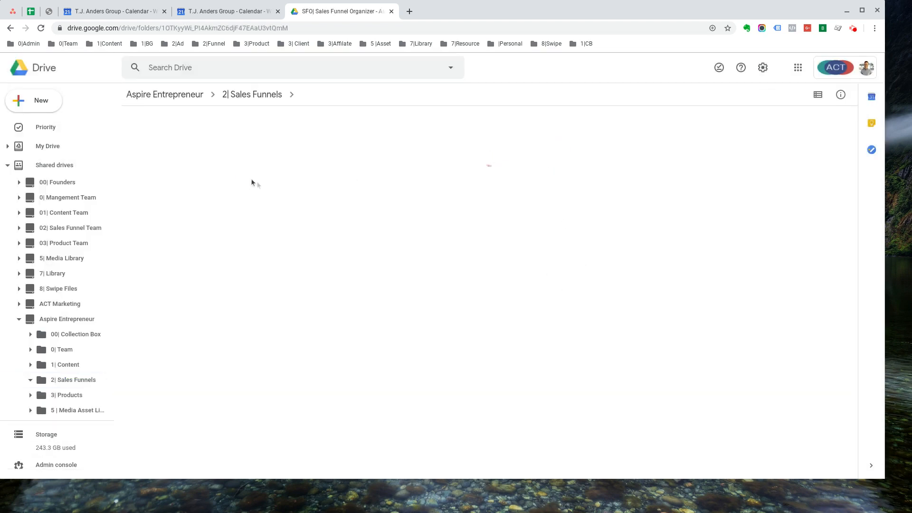
# - Create a Google Doc in the SFO| Sales Funnel Organizer folder from a T.J. Anders Group template
pyautogui.rightClick(327, 190)
pyautogui.moveTo(456, 265)
pyautogui.click(482, 287)
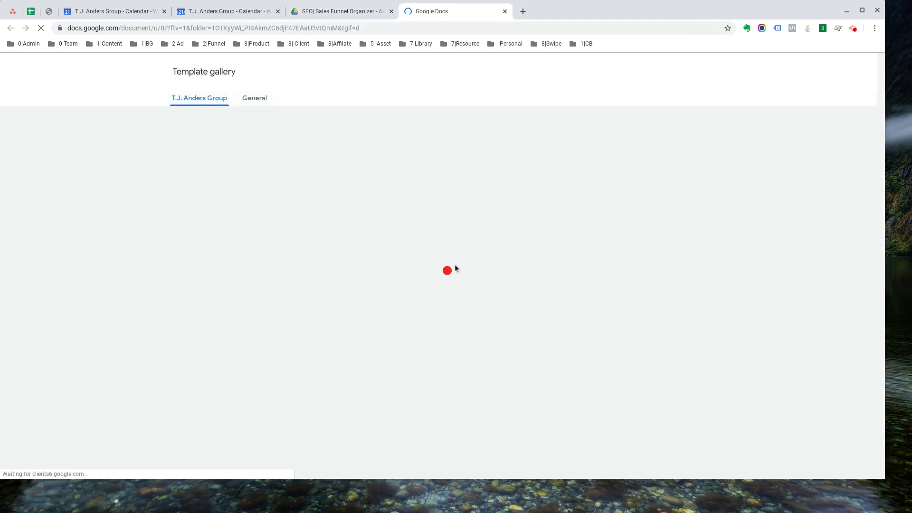
pyautogui.scroll(-10, 455, 269)
pyautogui.click(862, 10)
pyautogui.click(218, 258)
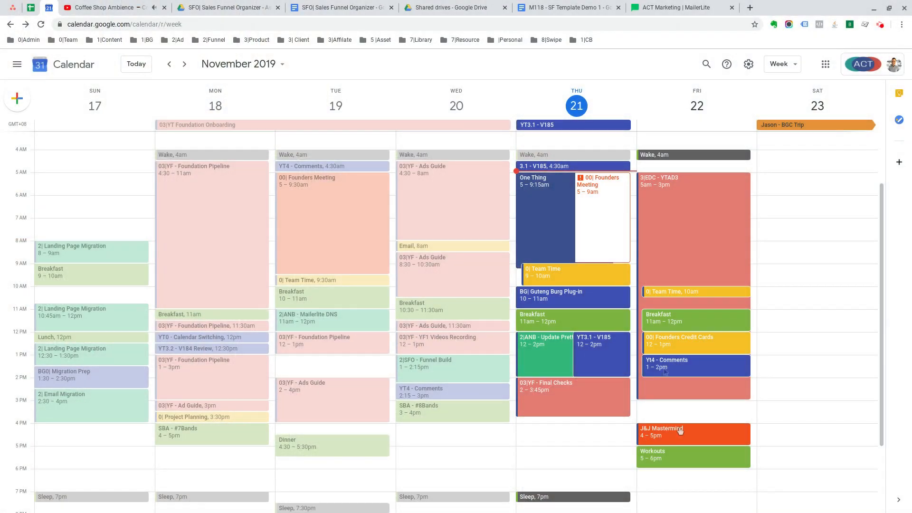
# - Reschedule the "2|ANB - Update Pretty Links" event on Thursday the 21st to about 5 AM in Google Calendar
pyautogui.moveTo(553, 355); pyautogui.dragTo(562, 195)
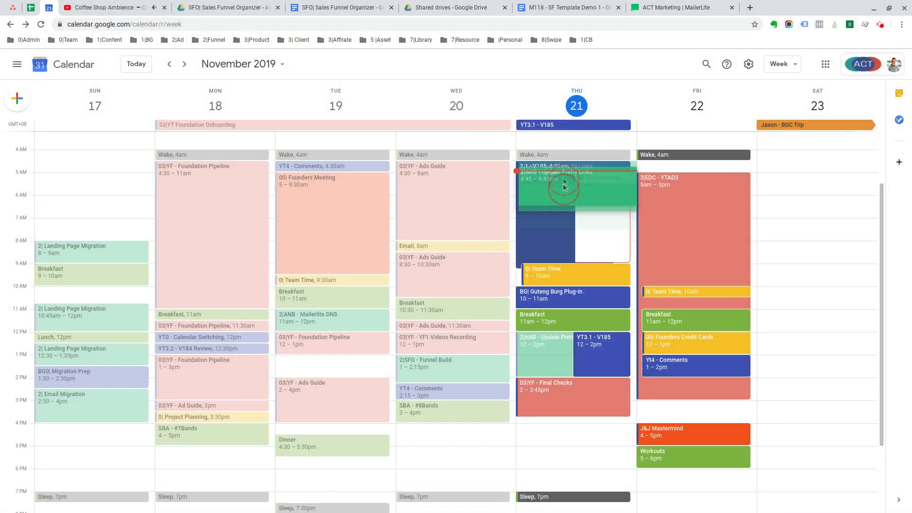
pyautogui.click(593, 244)
pyautogui.click(450, 481)
pyautogui.click(519, 320)
# - Preview the Aspire Notebook landing page in MailerLite in mobile and desktop versions and copy its share URL
pyautogui.click(679, 7)
pyautogui.click(275, 352)
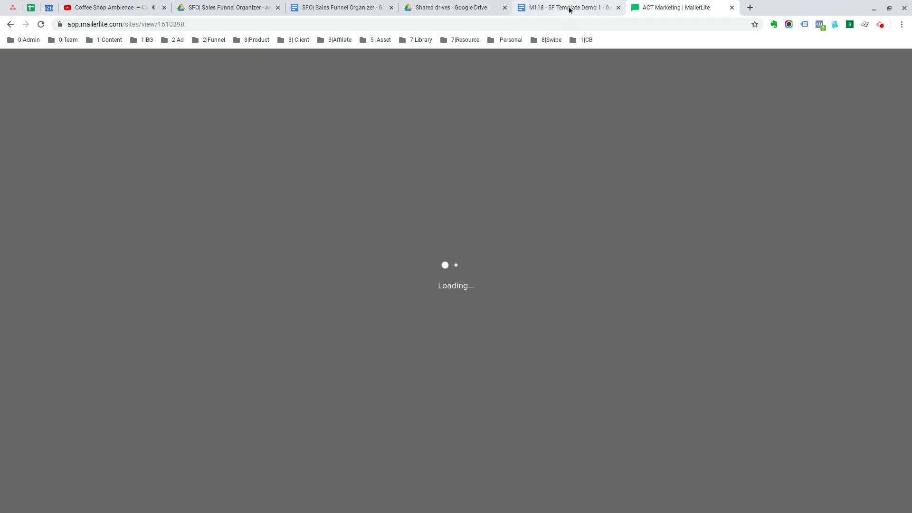
pyautogui.scroll(-2, 738, 291)
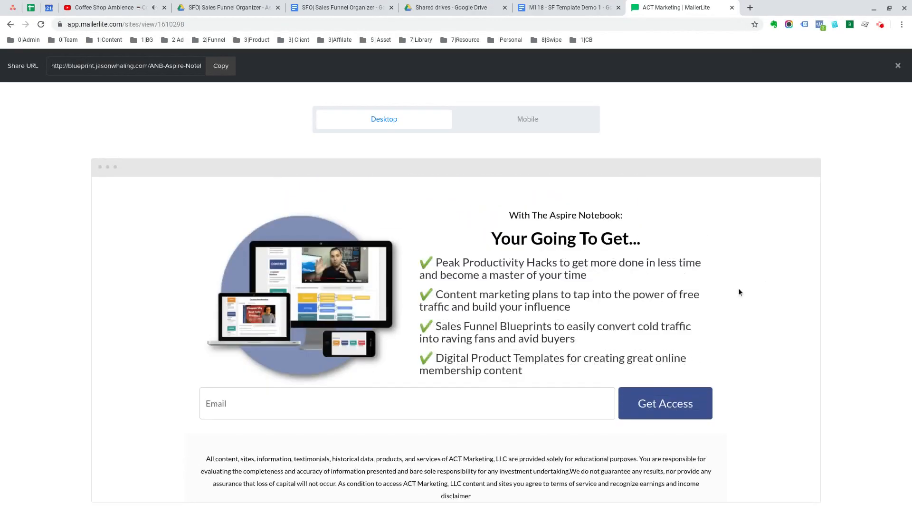
pyautogui.click(527, 119)
pyautogui.scroll(-10, 494, 260)
pyautogui.scroll(10, 494, 260)
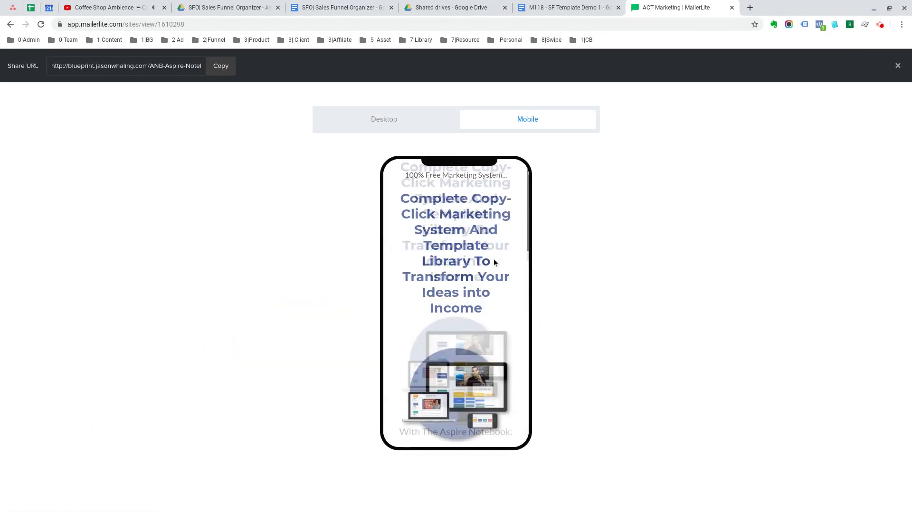
pyautogui.click(384, 119)
pyautogui.click(220, 67)
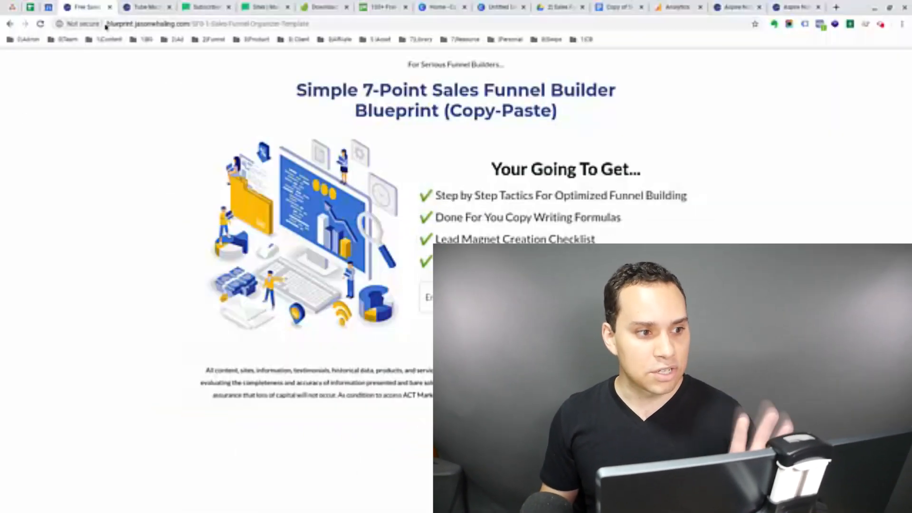
# - Compare the YouTube Machine webinar page with the Sales Funnel Organizer page and open the Sales Funnel Template document
pyautogui.click(143, 7)
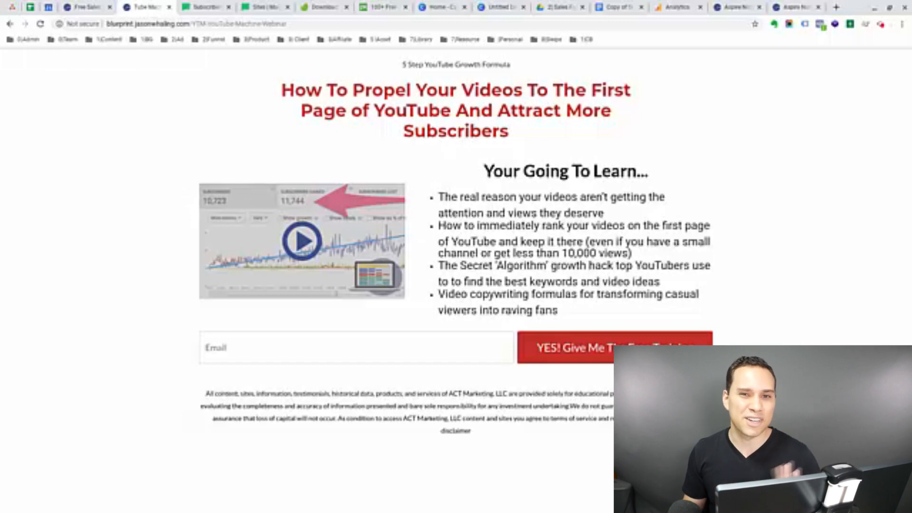
pyautogui.click(88, 7)
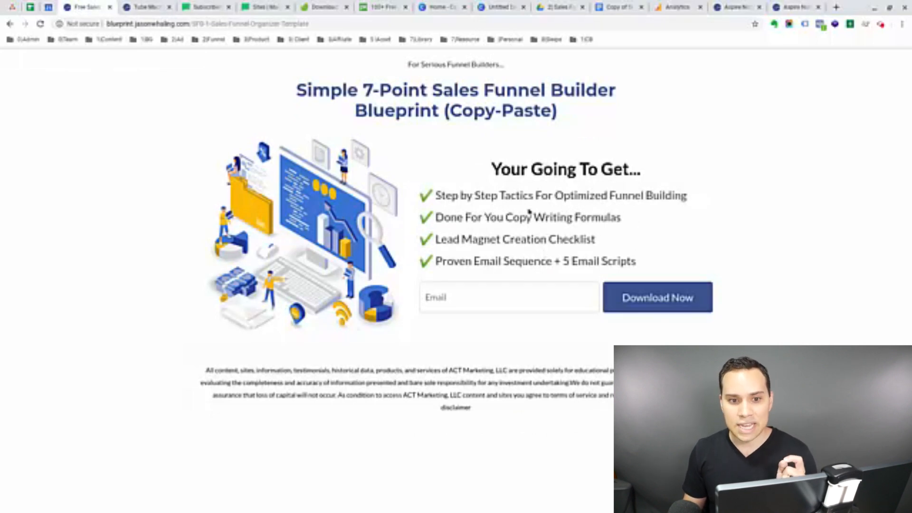
pyautogui.click(618, 7)
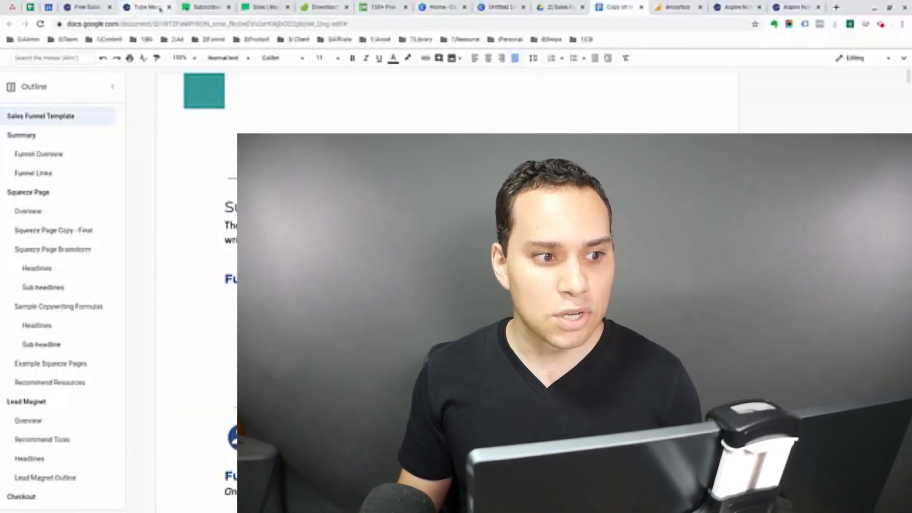
# - Create a MailerLite subscriber group named "ATB| Aspire Time Blocking Template"
pyautogui.click(204, 7)
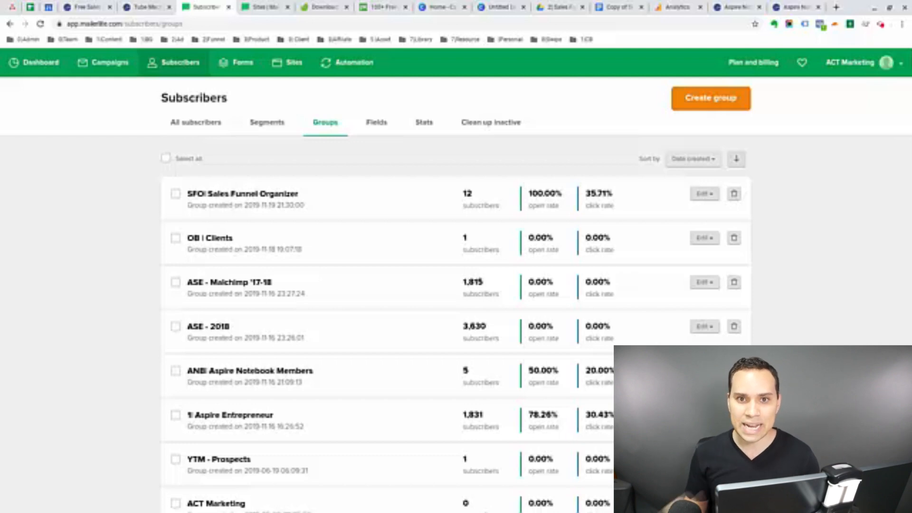
pyautogui.scroll(-1, 507, 142)
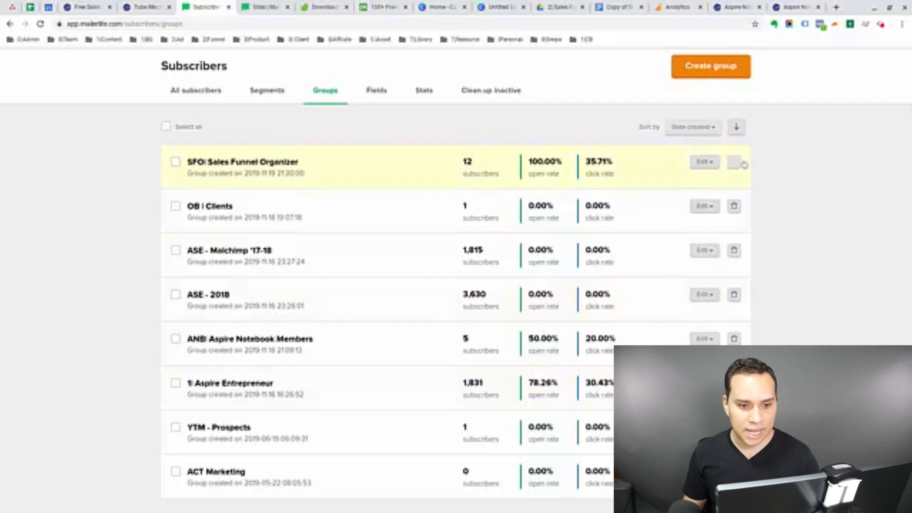
pyautogui.scroll(1, 785, 100)
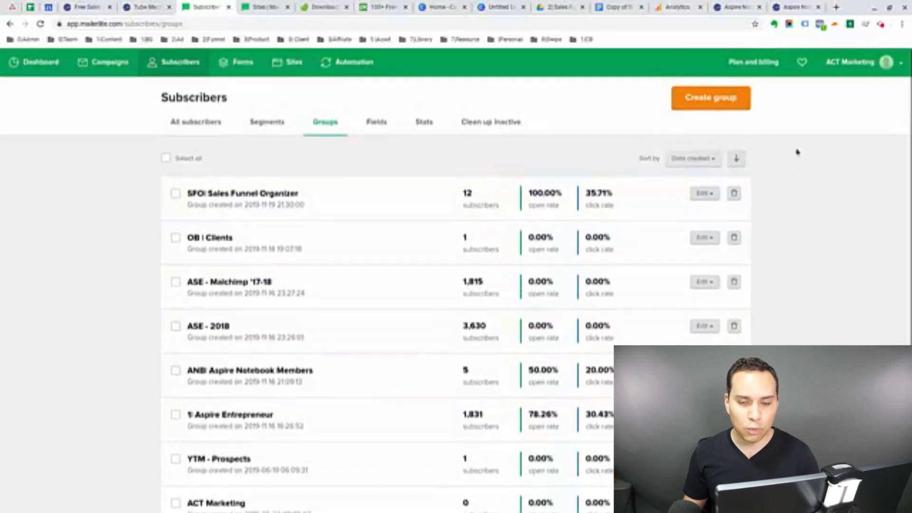
pyautogui.click(714, 103)
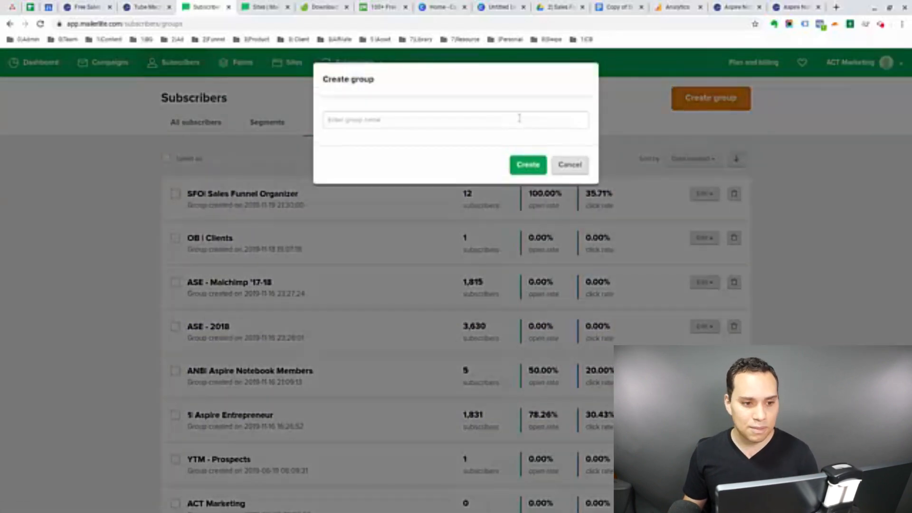
pyautogui.click(458, 118)
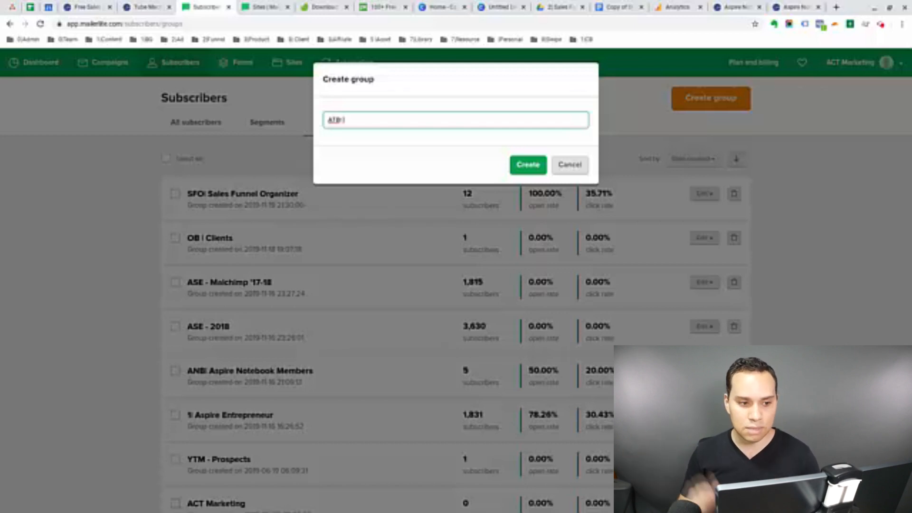
pyautogui.write('Aspire Time Blocking Template')
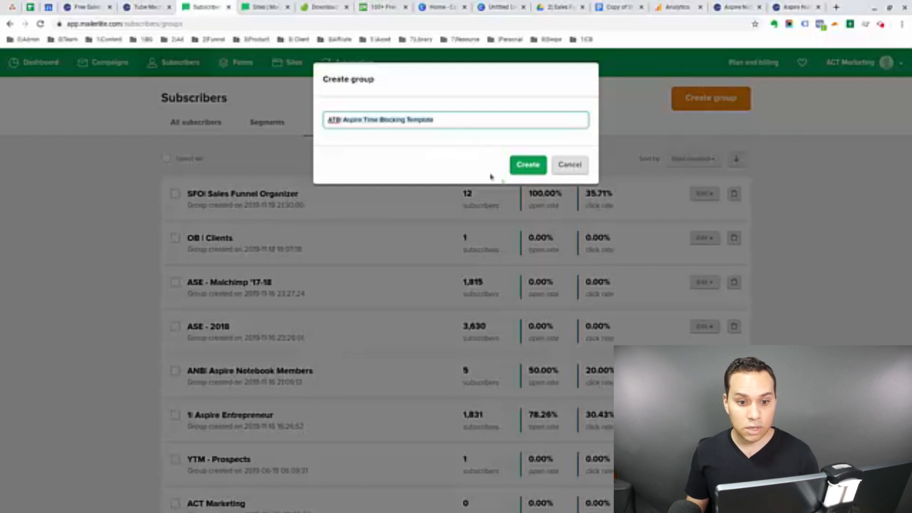
pyautogui.click(524, 167)
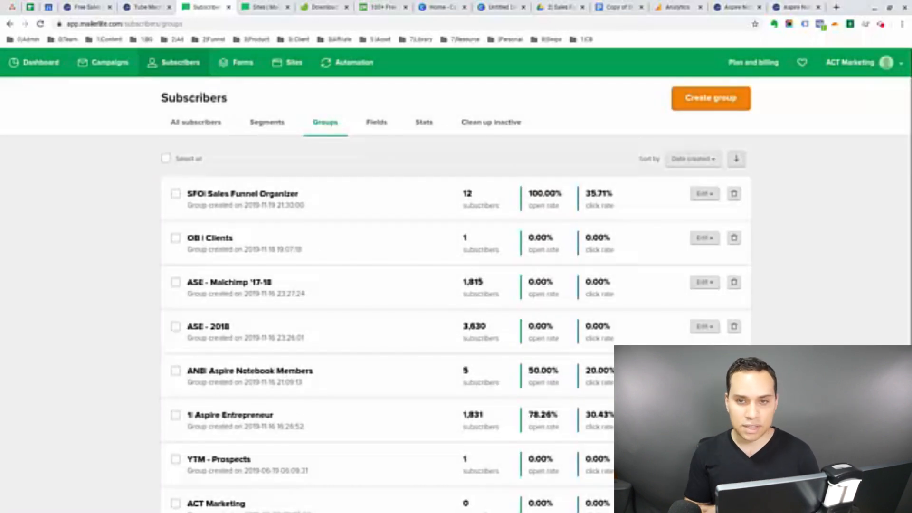
# - Create a MailerLite landing page named "ATB| Aspire Time Blocking Template" and assign it to the subscriber group of the same name
pyautogui.hotkey('ctrl', 'Tab')
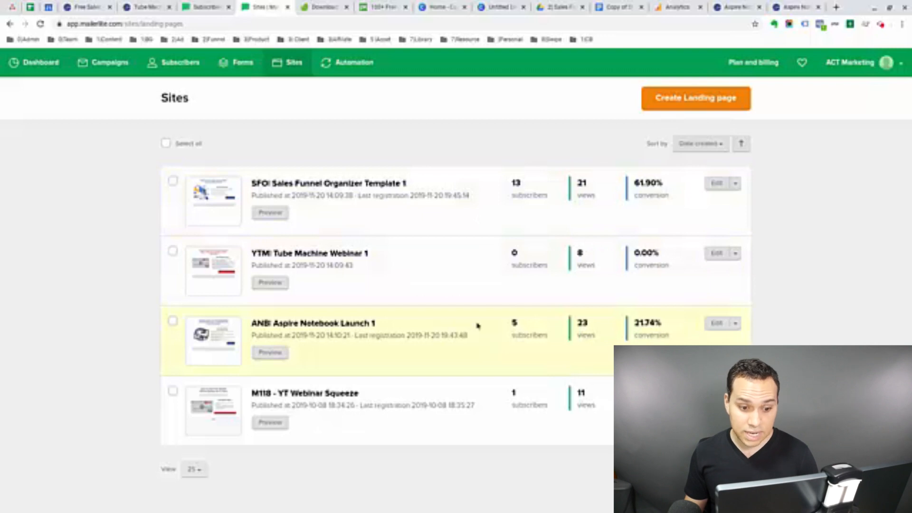
pyautogui.moveTo(591, 323); pyautogui.dragTo(674, 339)
pyautogui.click(548, 356)
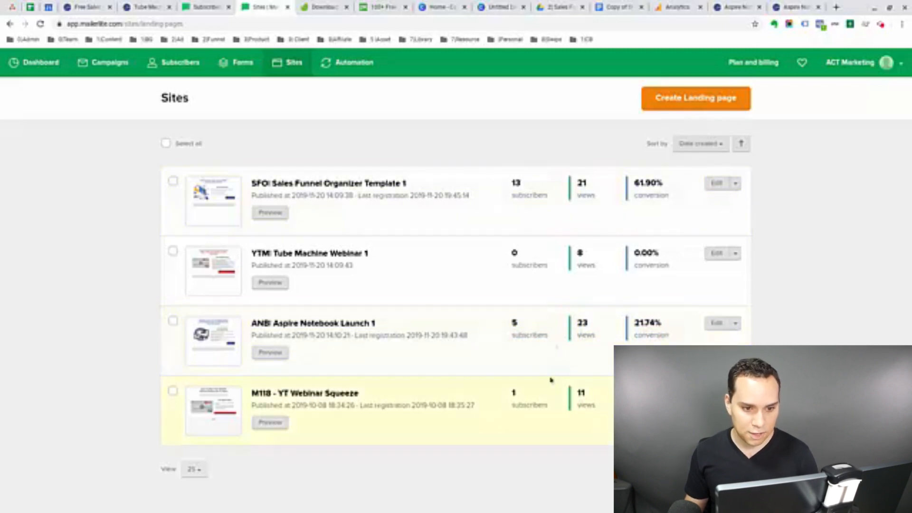
pyautogui.click(667, 106)
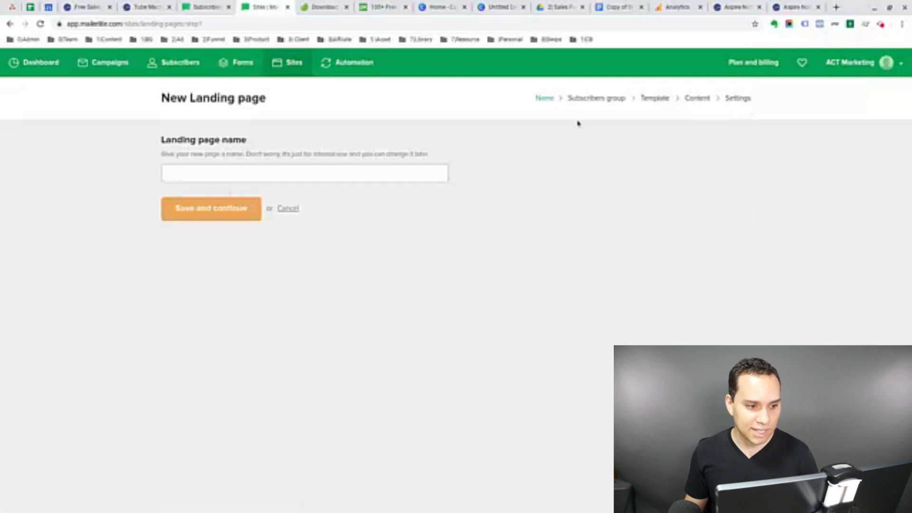
pyautogui.click(230, 182)
pyautogui.write('ATB: Aspire Time Blocking Template')
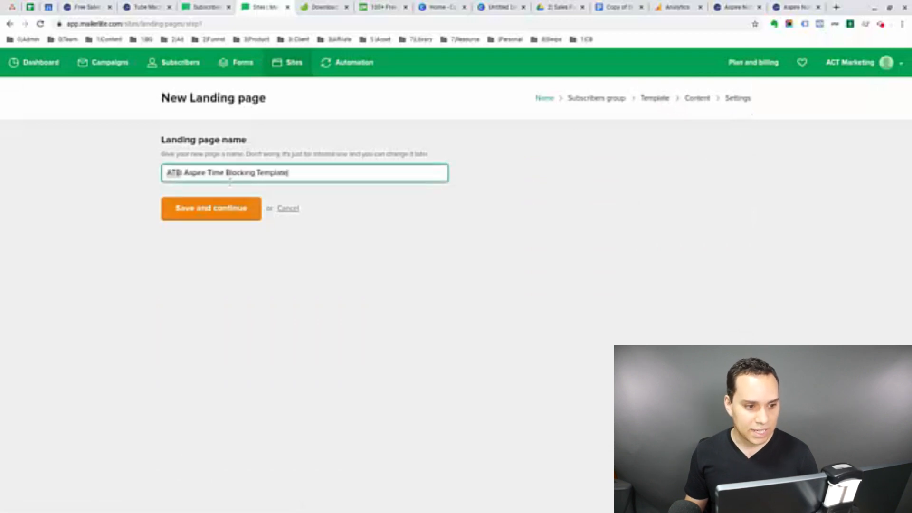
pyautogui.click(205, 213)
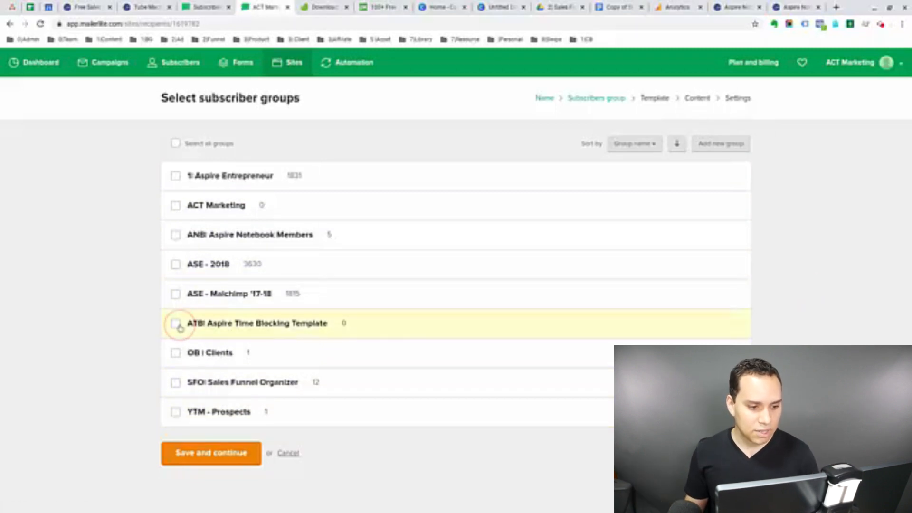
pyautogui.click(196, 448)
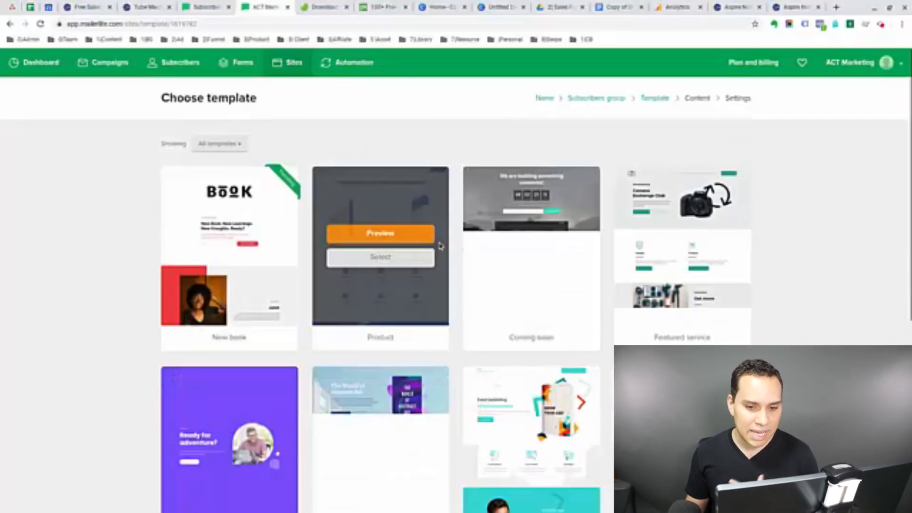
# - Browse the landing page templates and select the New book template for the page
pyautogui.scroll(-5, 779, 240)
pyautogui.scroll(-2, 781, 240)
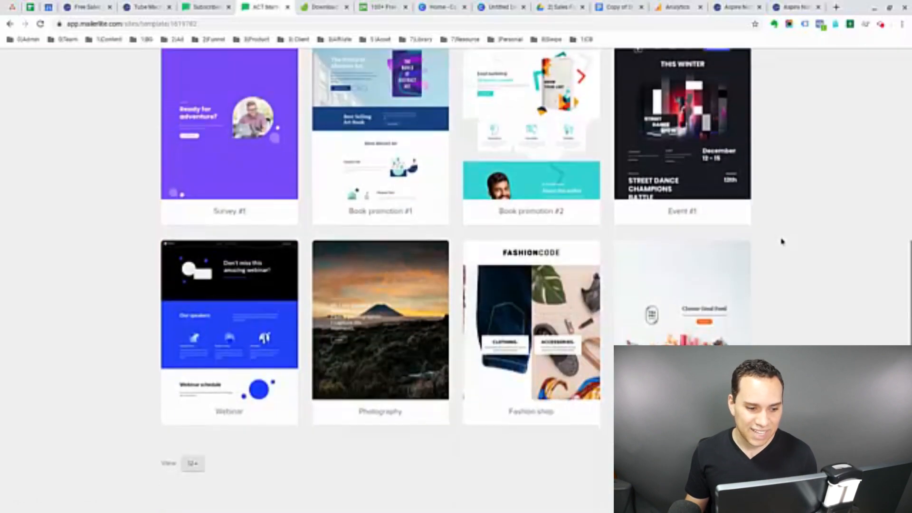
pyautogui.scroll(10, 782, 240)
pyautogui.moveTo(252, 257)
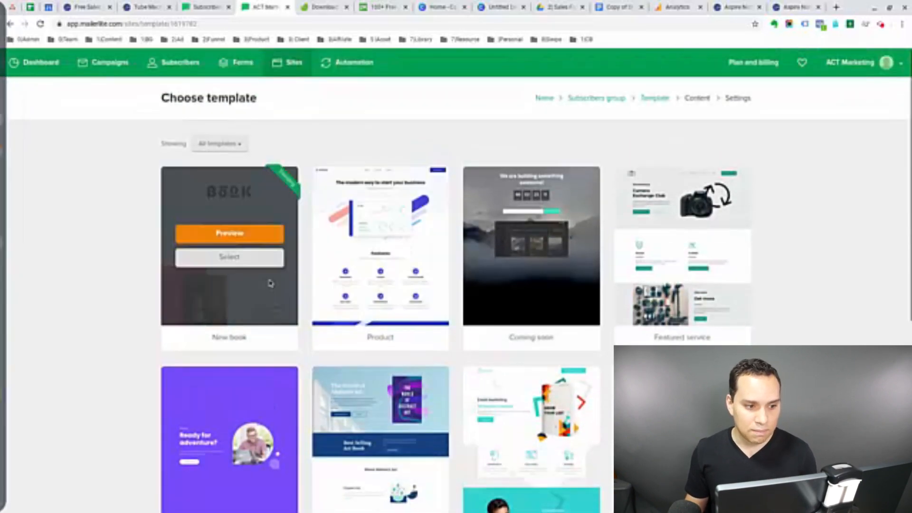
pyautogui.click(258, 264)
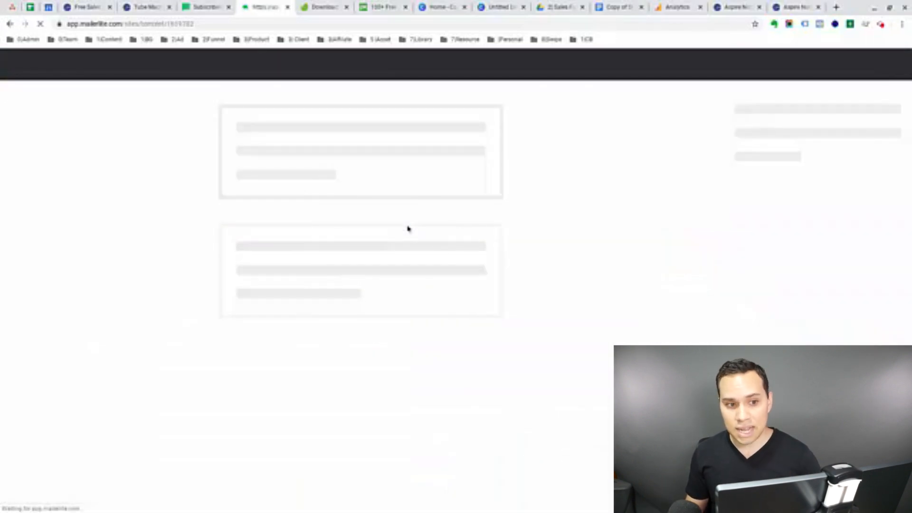
# - In Google Drive's 2| Sales Funnels folder, create the folder "ATB| Aspire Time Blocking Template" and move the Copy of SFO| Sales Funnel document into it
pyautogui.click(562, 5)
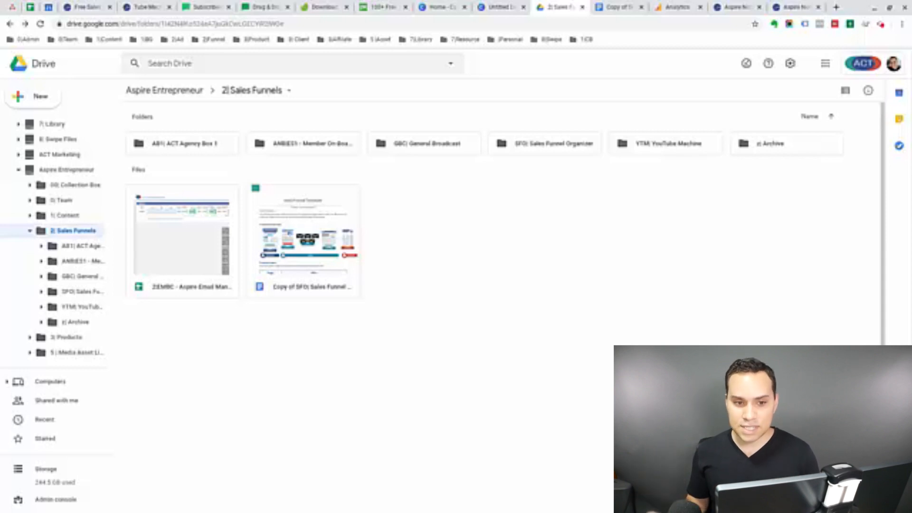
pyautogui.rightClick(522, 236)
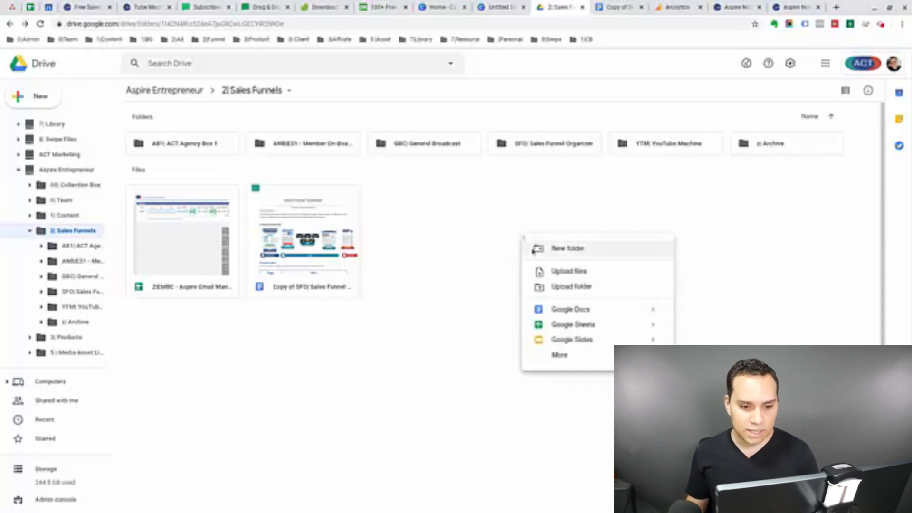
pyautogui.click(572, 249)
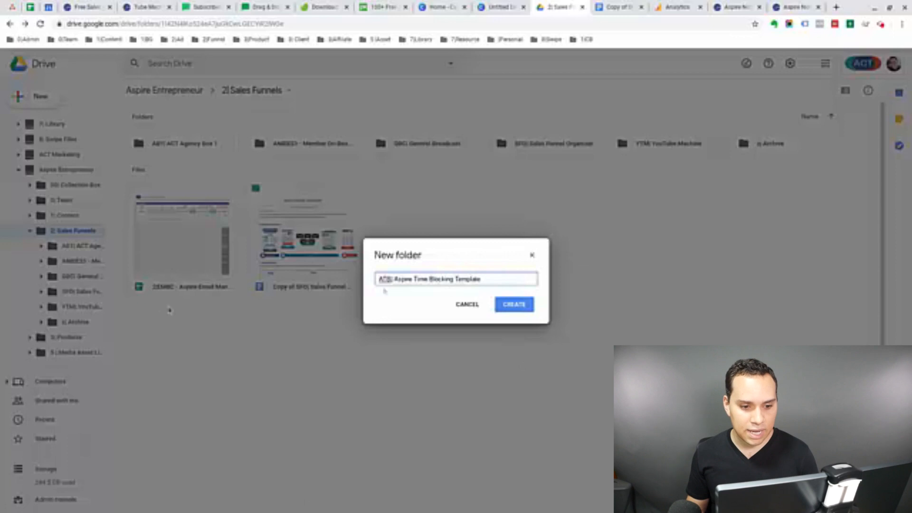
pyautogui.click(520, 309)
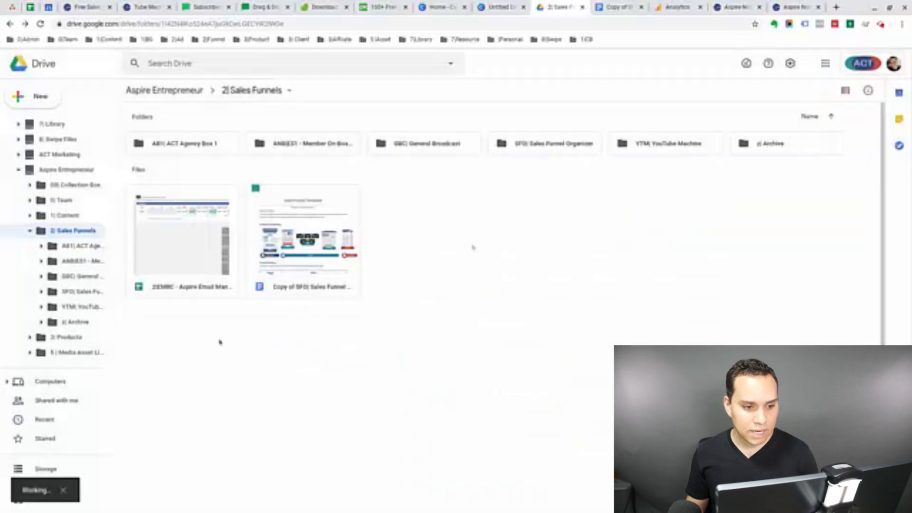
pyautogui.moveTo(302, 280); pyautogui.dragTo(402, 141)
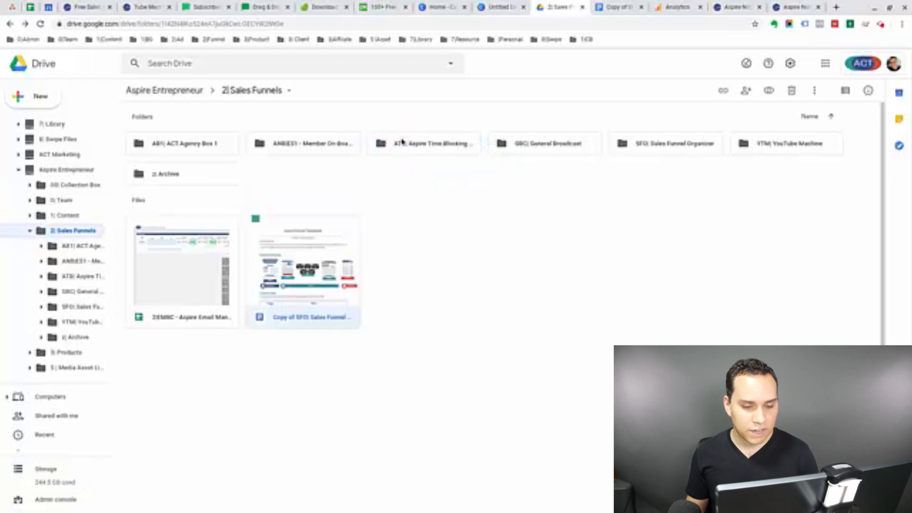
# - Switch to the copied sales funnel document in Google Docs and rename it "ATB| Aspire Time Blocking Template"
pyautogui.click(619, 6)
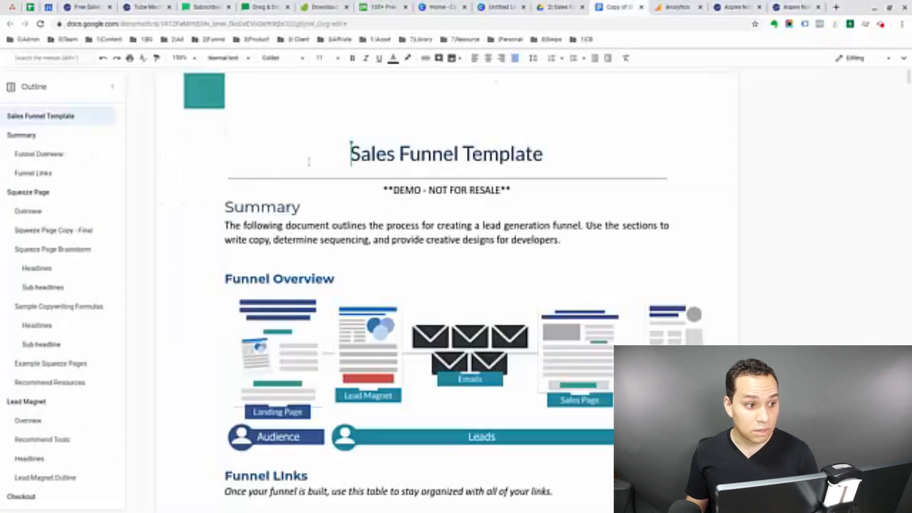
pyautogui.click(906, 59)
pyautogui.click(152, 70)
pyautogui.click(156, 59)
pyautogui.hotkey('ctrl', 'a')
pyautogui.write('ATBI Aspire Time Blocking Template')
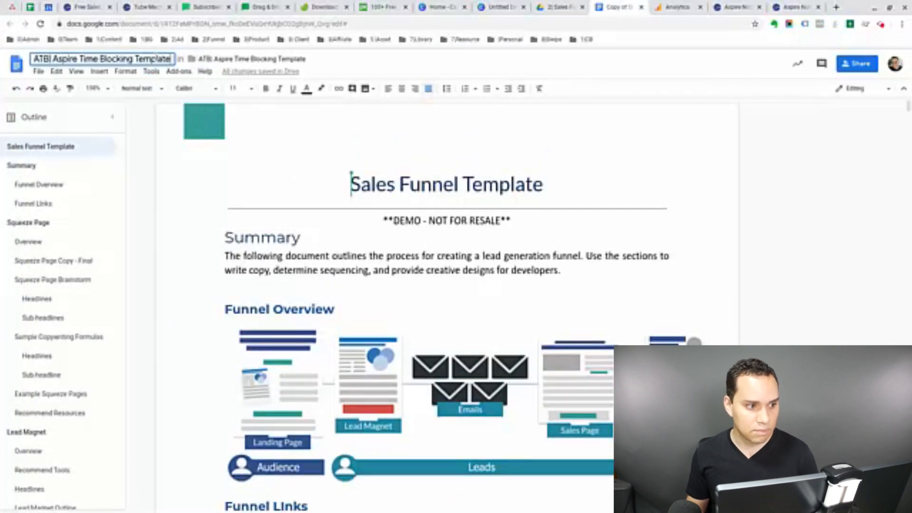
# - Replace the "Sales Funnel Template" title on the first page with "ATB| Aspire Time Blocking Template" and go to the Squeeze Page Copy - Final section
pyautogui.click(570, 183)
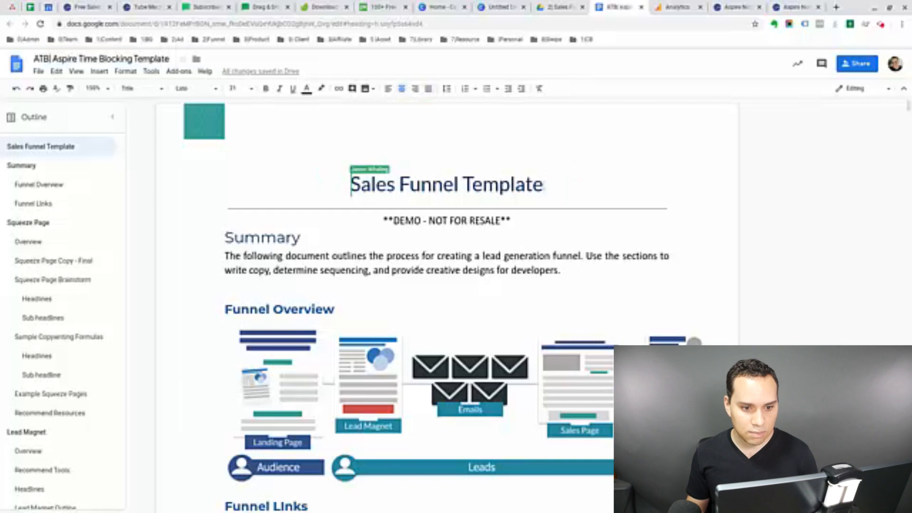
pyautogui.tripleClick(282, 190)
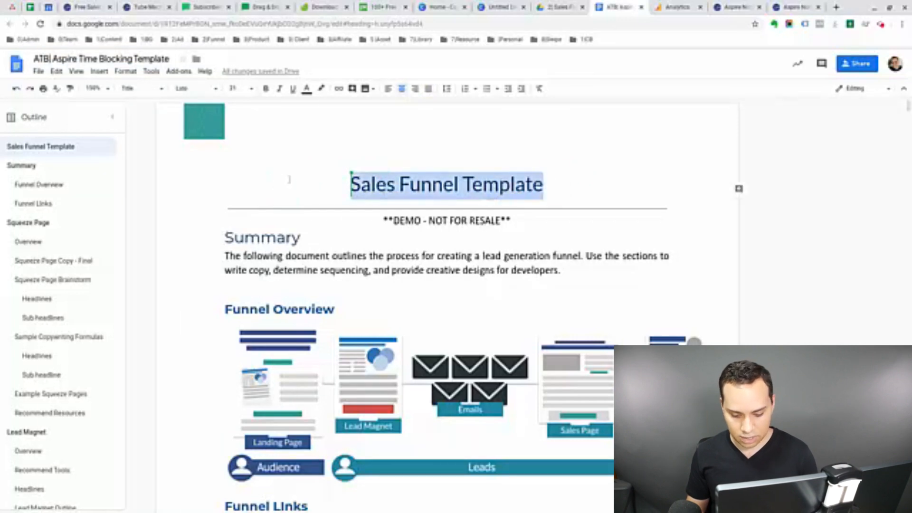
pyautogui.write('ATB| Aspire Time Blocking Template')
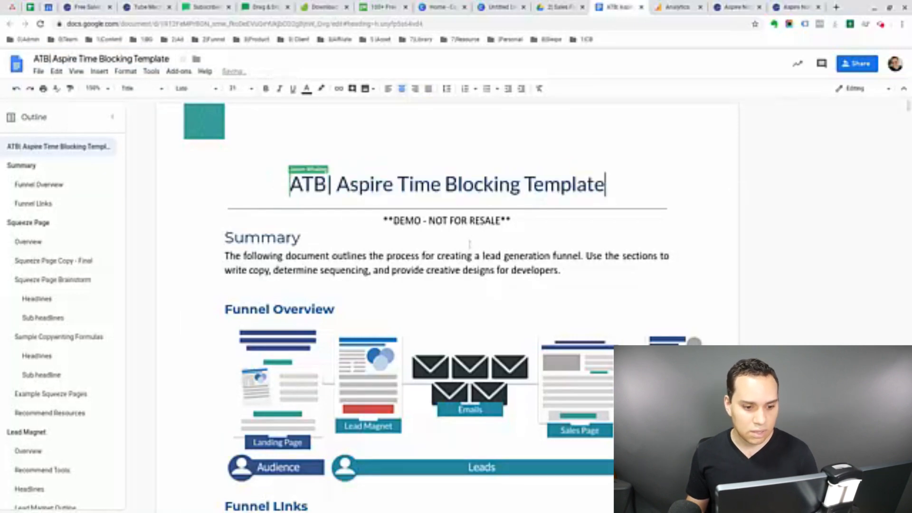
pyautogui.scroll(-15, 469, 244)
pyautogui.scroll(-8, 575, 222)
pyautogui.scroll(3, 576, 223)
pyautogui.scroll(-1, 576, 223)
pyautogui.scroll(1, 349, 269)
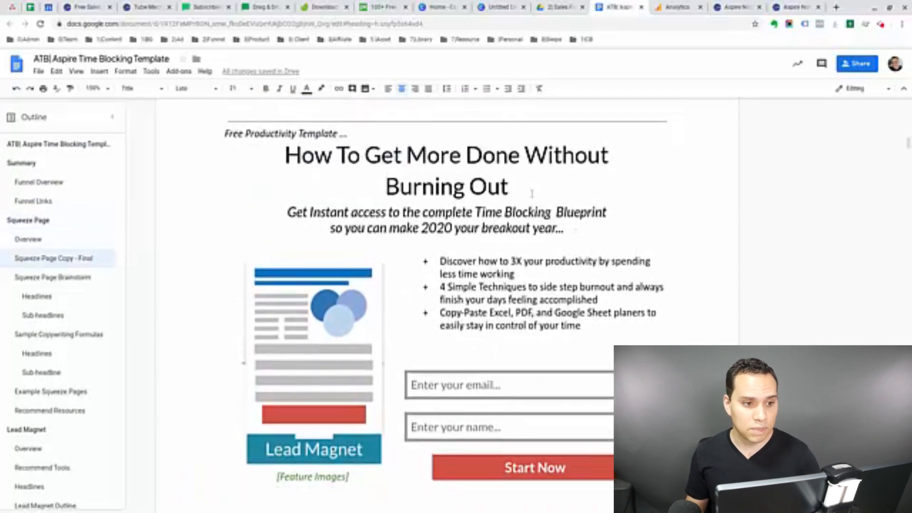
# - In the MailerLite landing page editor, delete the template's existing content blocks until the page is empty
pyautogui.click(260, 7)
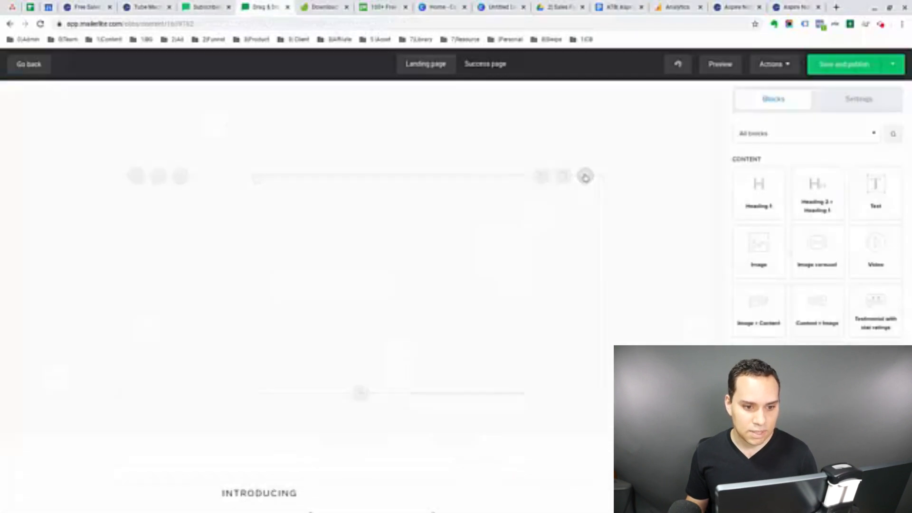
pyautogui.click(586, 129)
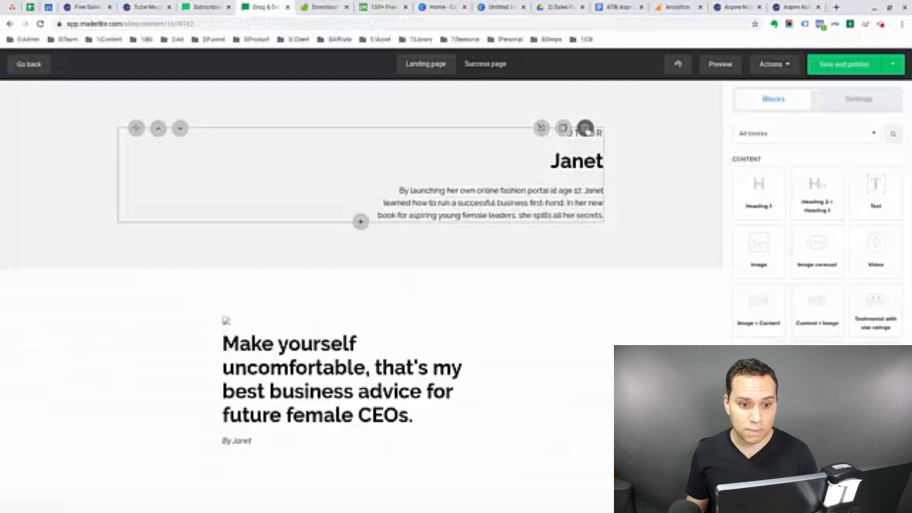
pyautogui.click(585, 129)
pyautogui.click(585, 129)
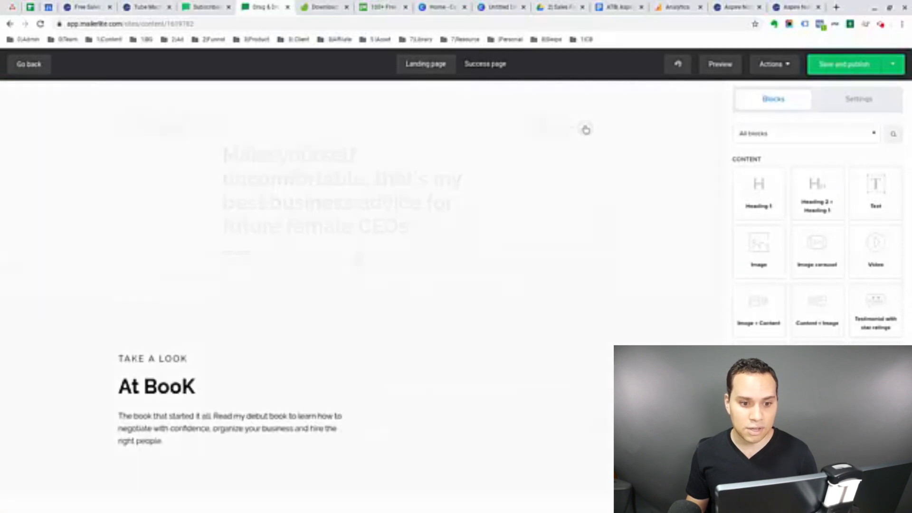
pyautogui.click(586, 130)
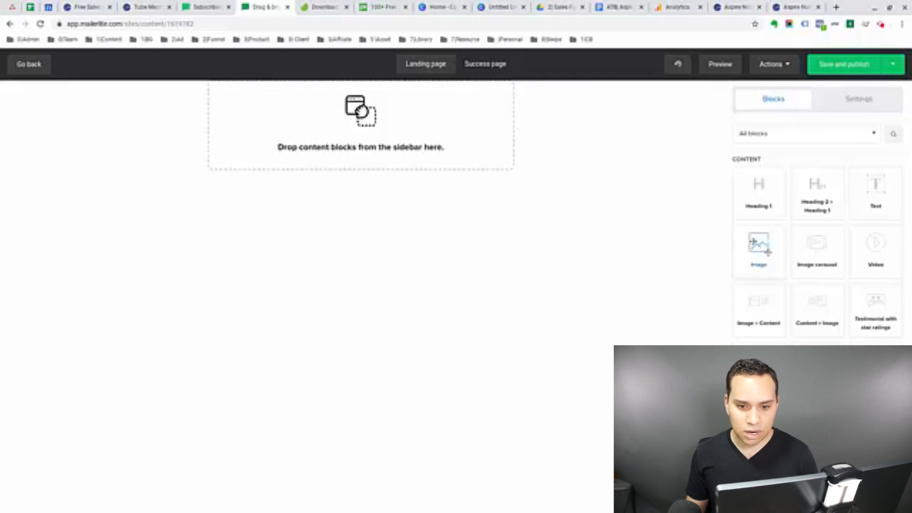
# - Add a Text block to the empty landing page and a Heading 1 block beneath it
pyautogui.moveTo(876, 192); pyautogui.dragTo(413, 124)
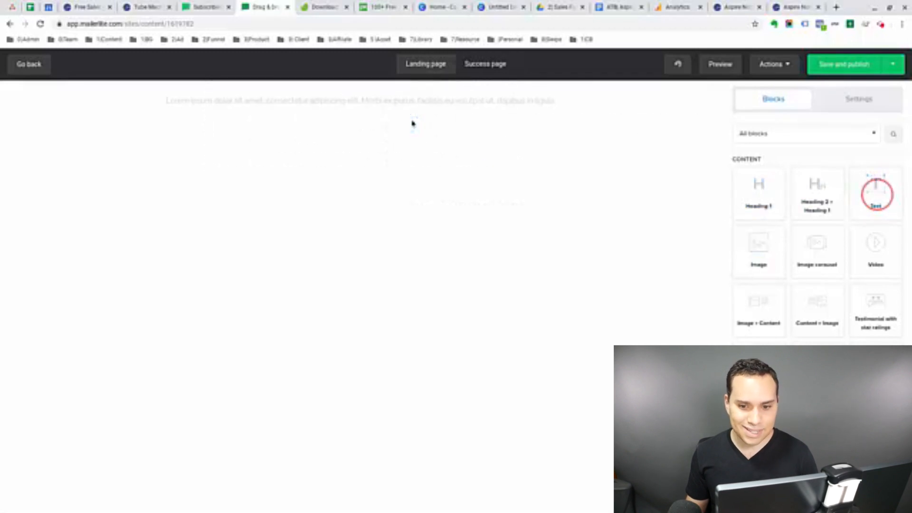
pyautogui.moveTo(745, 198); pyautogui.dragTo(324, 145)
pyautogui.moveTo(758, 198); pyautogui.dragTo(389, 149)
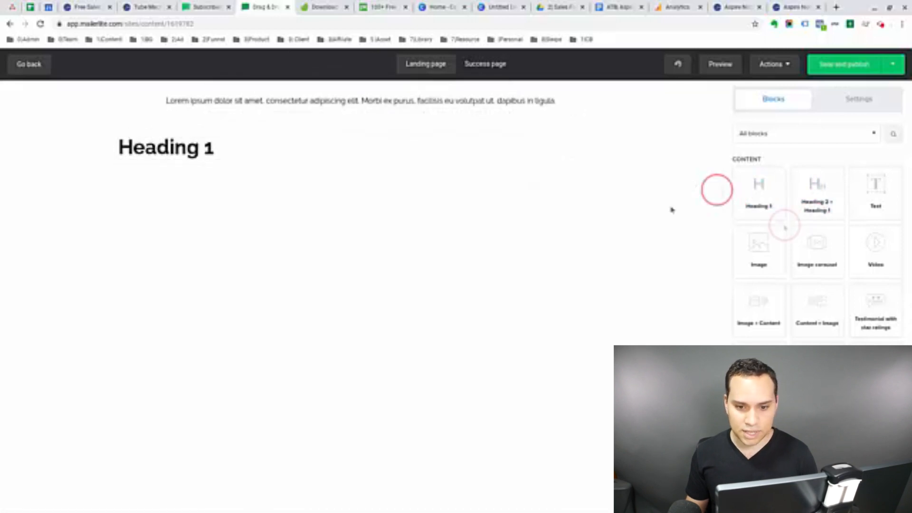
# - Add a Signup form block below the Heading 1 block
pyautogui.scroll(-7, 797, 270)
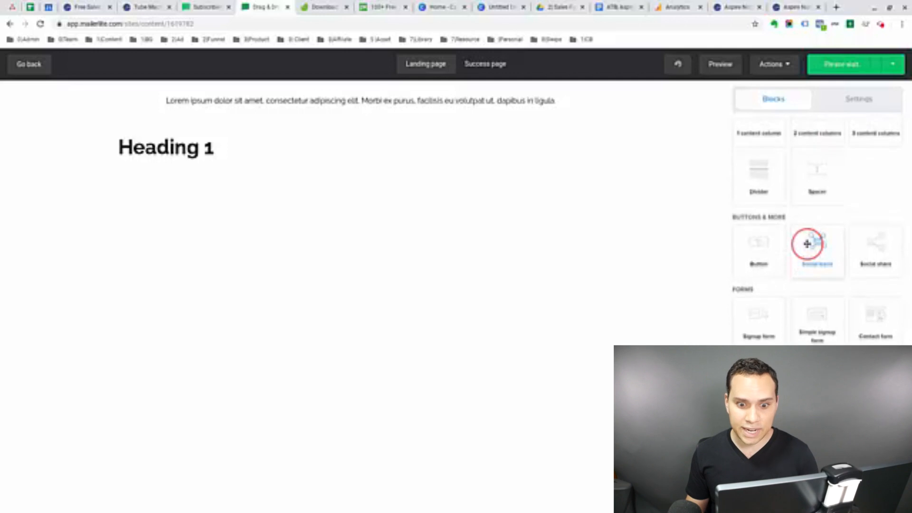
pyautogui.scroll(3, 796, 246)
pyautogui.scroll(-7, 796, 247)
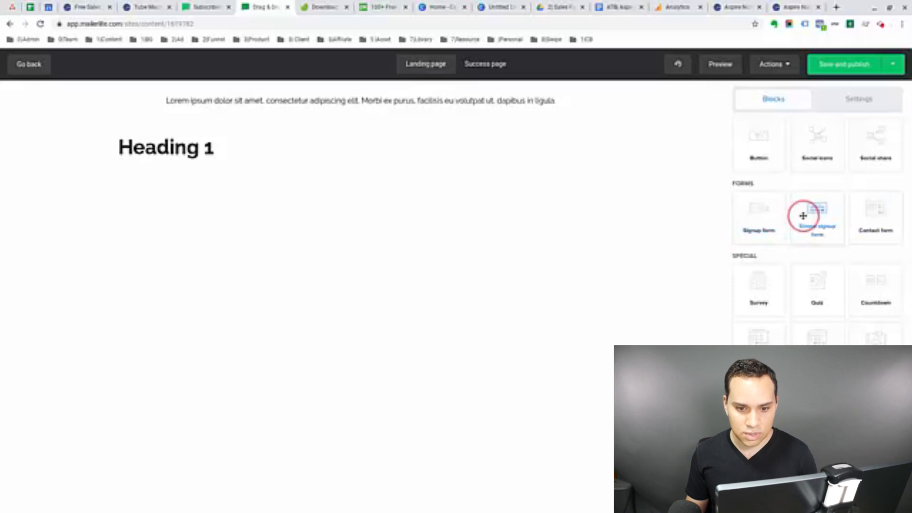
pyautogui.moveTo(762, 219); pyautogui.dragTo(299, 207)
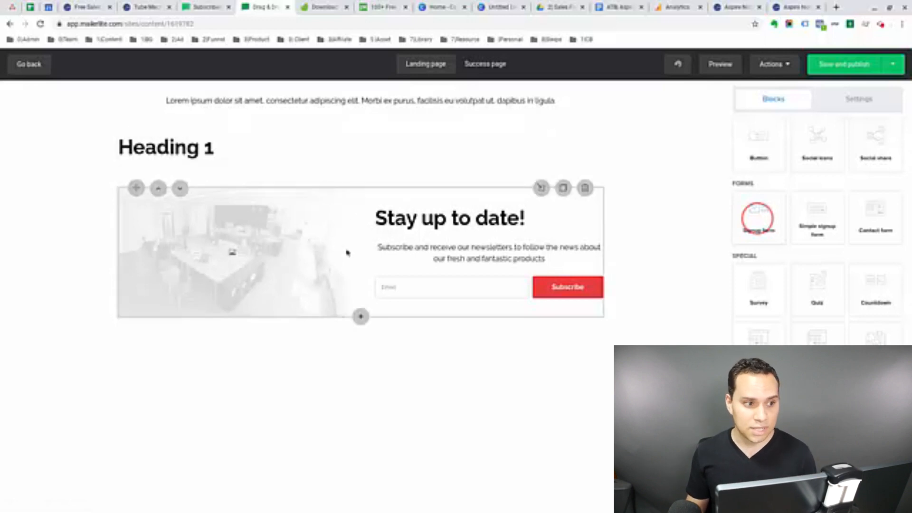
# - Copy the ACT Marketing, LLC disclaimer from the existing sales funnel landing page and look at the YouTube webinar page's layout
pyautogui.click(86, 10)
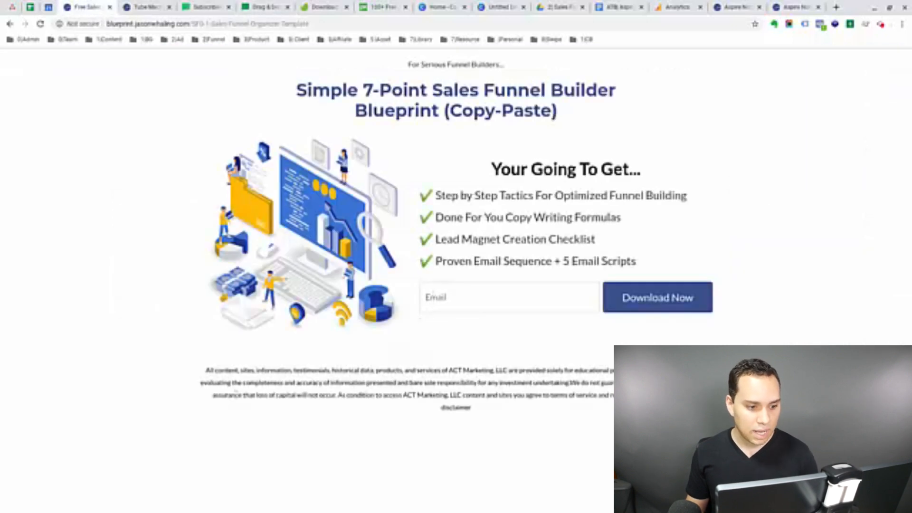
pyautogui.moveTo(205, 370); pyautogui.dragTo(499, 424)
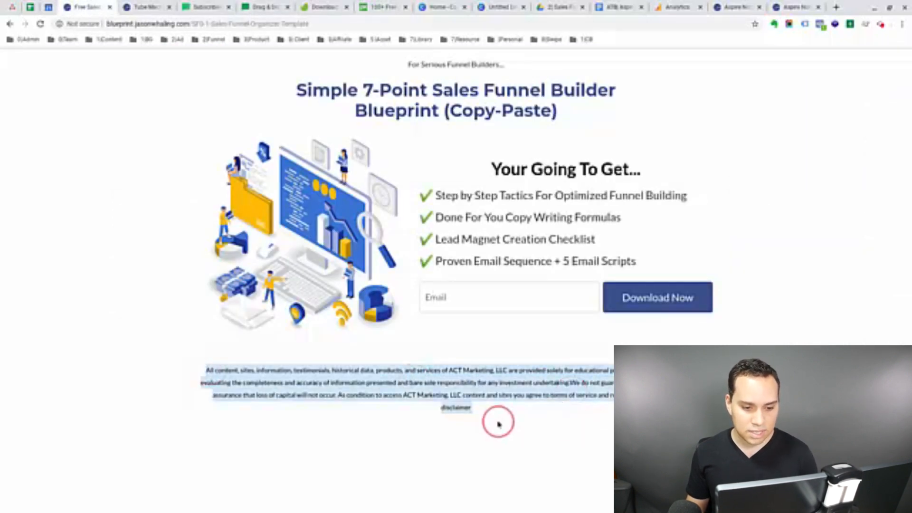
pyautogui.click(142, 8)
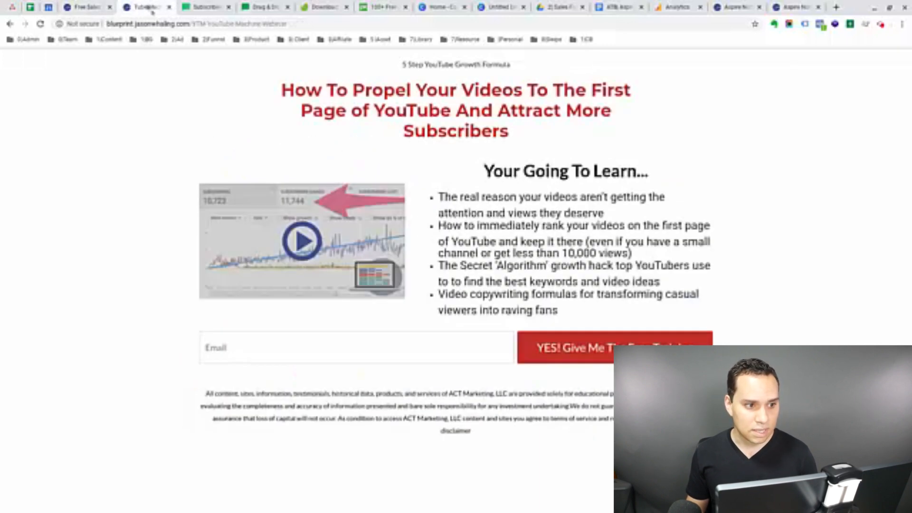
# - Return to the MailerLite landing page and add another Text block below the signup form
pyautogui.click(268, 8)
pyautogui.scroll(5, 808, 224)
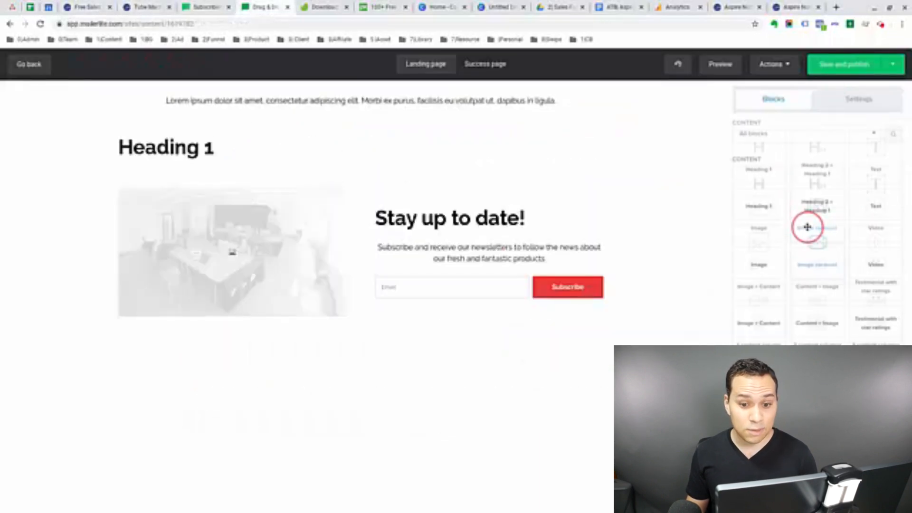
pyautogui.moveTo(876, 190); pyautogui.dragTo(332, 358)
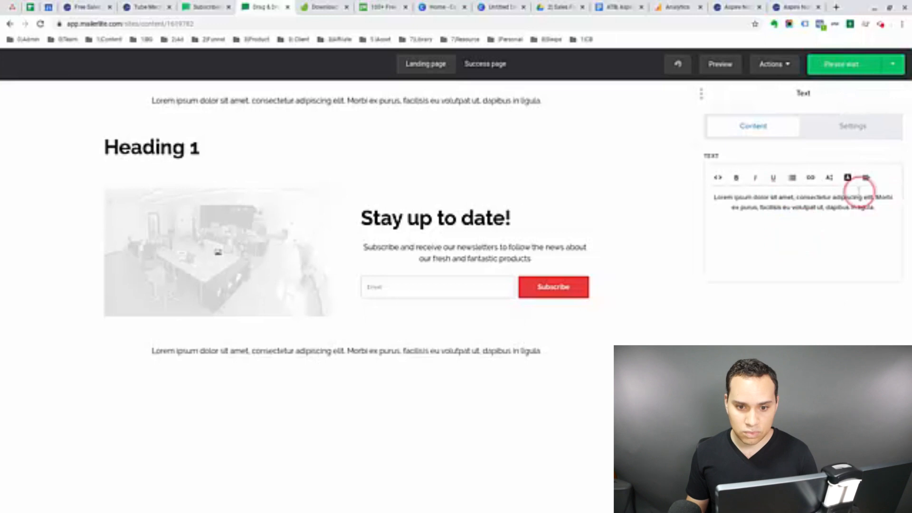
# - Replace the new text block's placeholder source code with the copied ACT Marketing, LLC disclaimer and center-align the text
pyautogui.click(718, 177)
pyautogui.click(789, 214)
pyautogui.hotkey('ctrl', 'a')
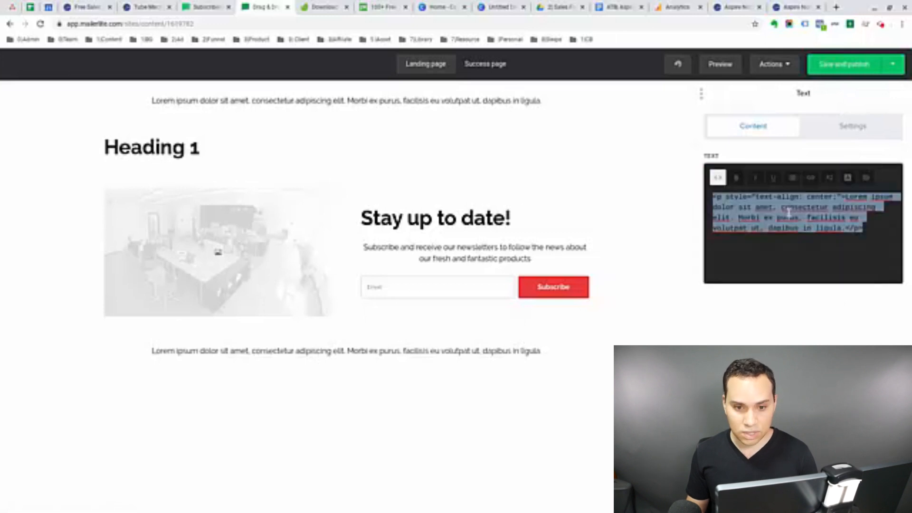
pyautogui.write('All content, sites, information, testimonials, historical data, products, and services of ACT Marketing, LLC are provided solely for educational purposes. You are responsible for evaluating the completeness and accuracy of information presented and bare sole responsibility for any investment undertaking.We do not guarantee any results, nor provide any assurance that loss of capital will not occur. As condition to access ACT Marketing, LLC content and sites you agree to terms of service and recognize earnings and income disclaimer')
pyautogui.press('BackSpace')
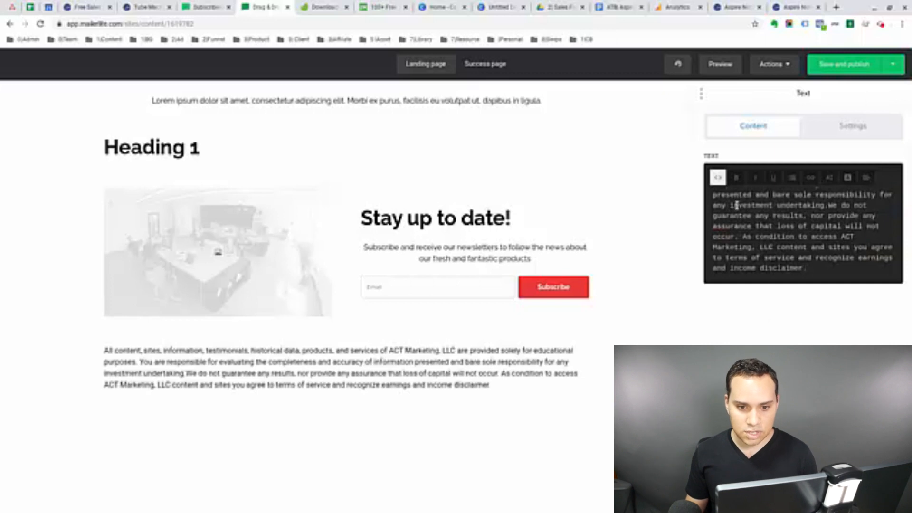
pyautogui.click(718, 177)
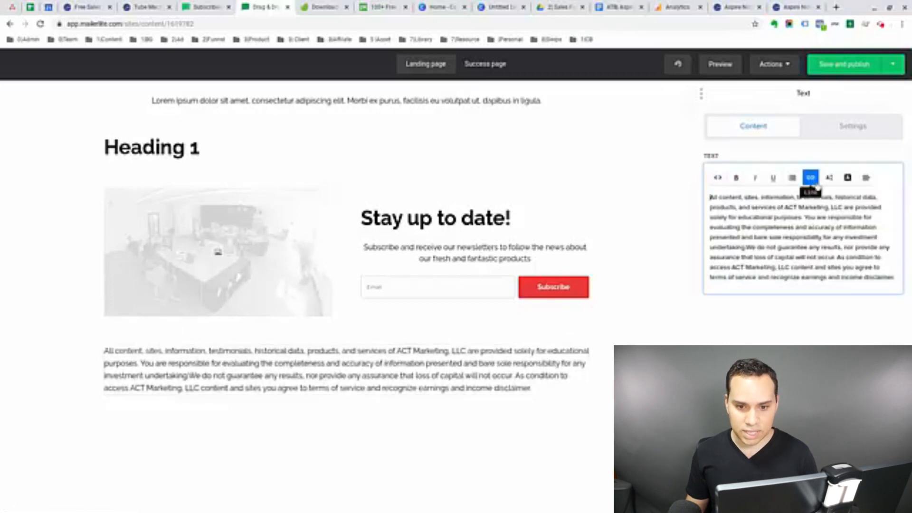
pyautogui.hotkey('ctrl', 'a')
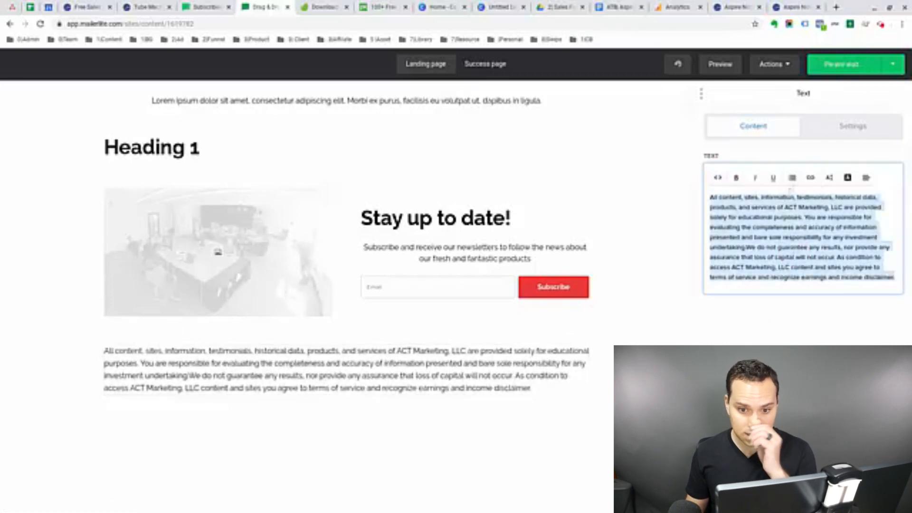
pyautogui.click(792, 178)
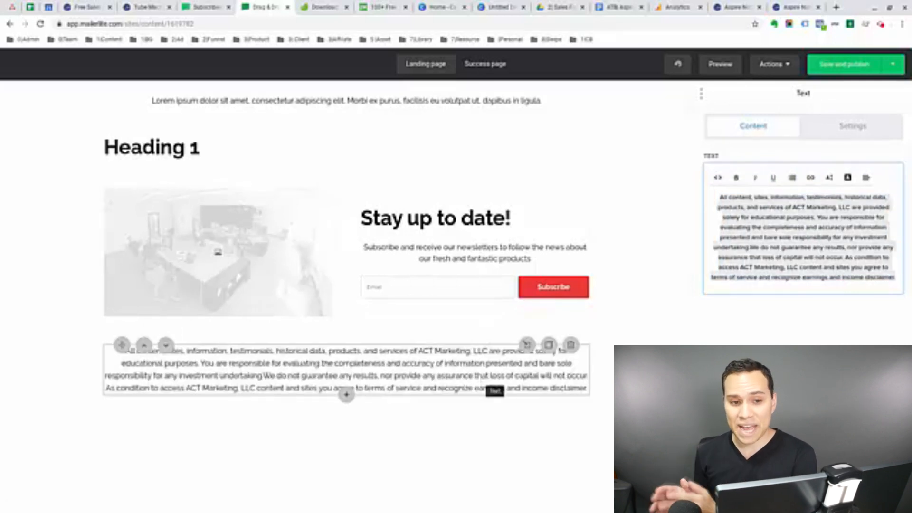
# - In the funnel document, review the final squeeze page copy, the headline and sub-headline brainstorm, the sample copywriting formulas and the recommended resources
pyautogui.click(623, 7)
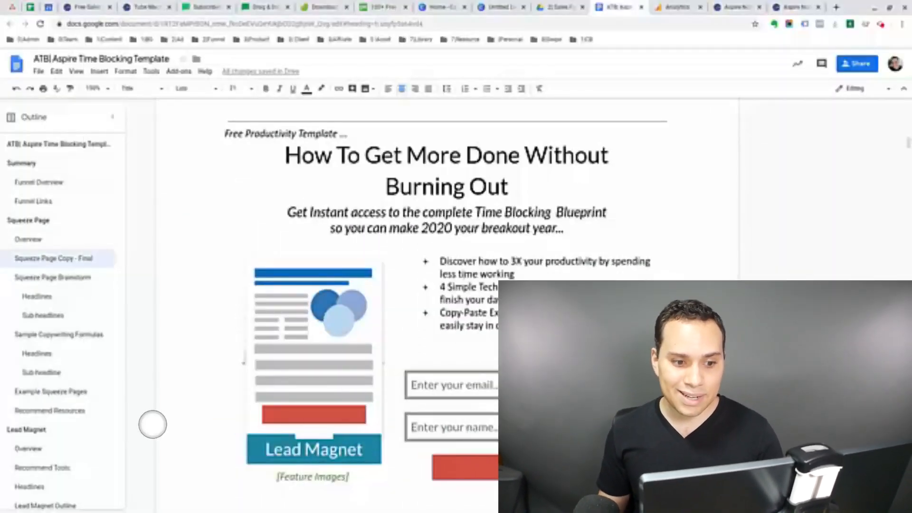
pyautogui.scroll(-4, 470, 266)
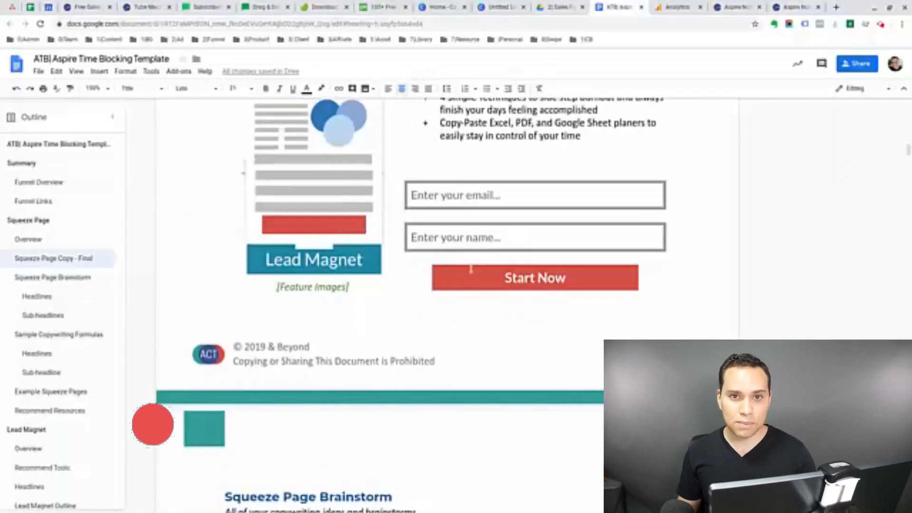
pyautogui.scroll(-8, 470, 266)
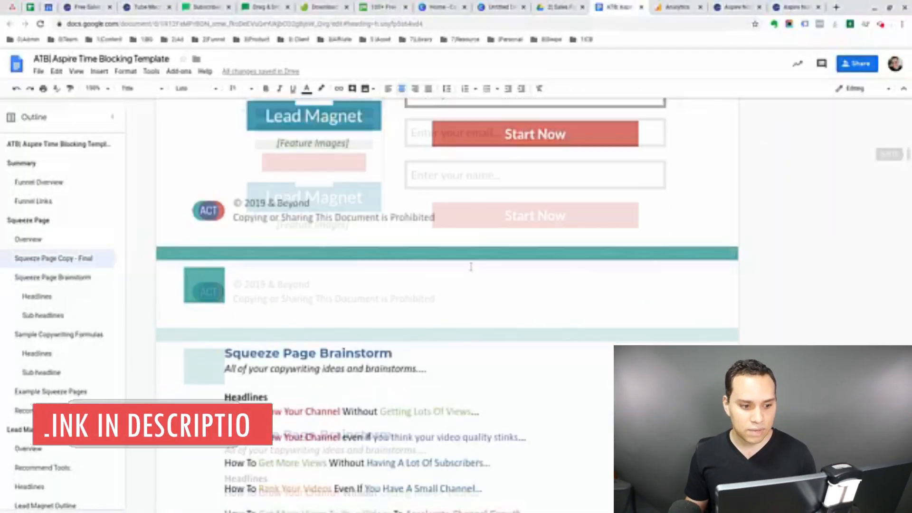
pyautogui.scroll(-2, 153, 424)
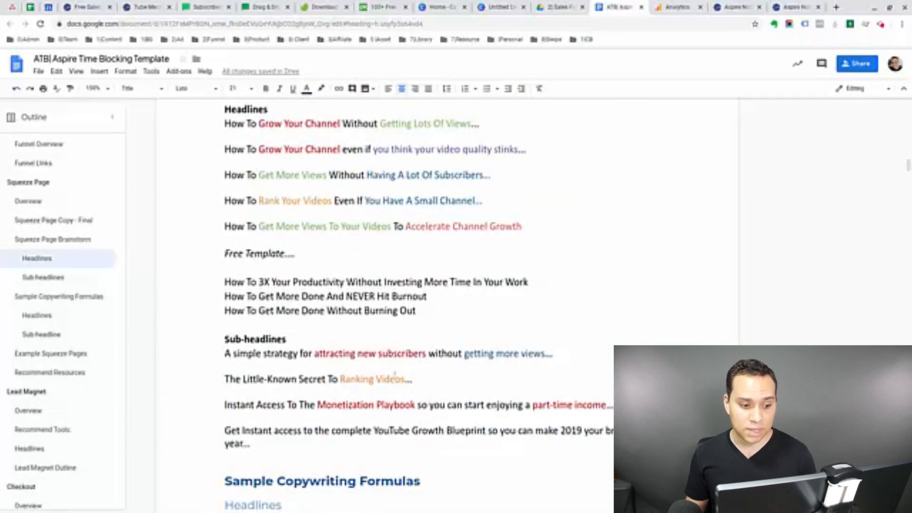
pyautogui.scroll(-7, 395, 375)
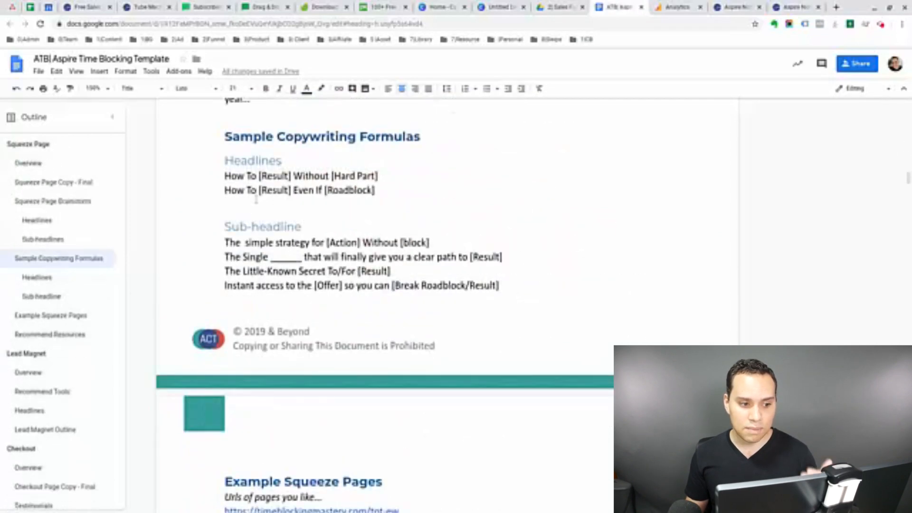
pyautogui.scroll(-7, 217, 217)
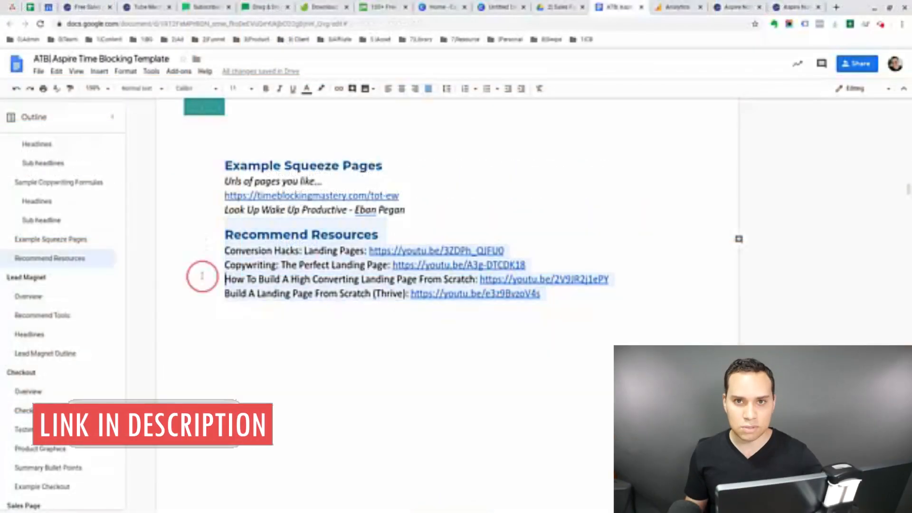
pyautogui.scroll(15, 202, 276)
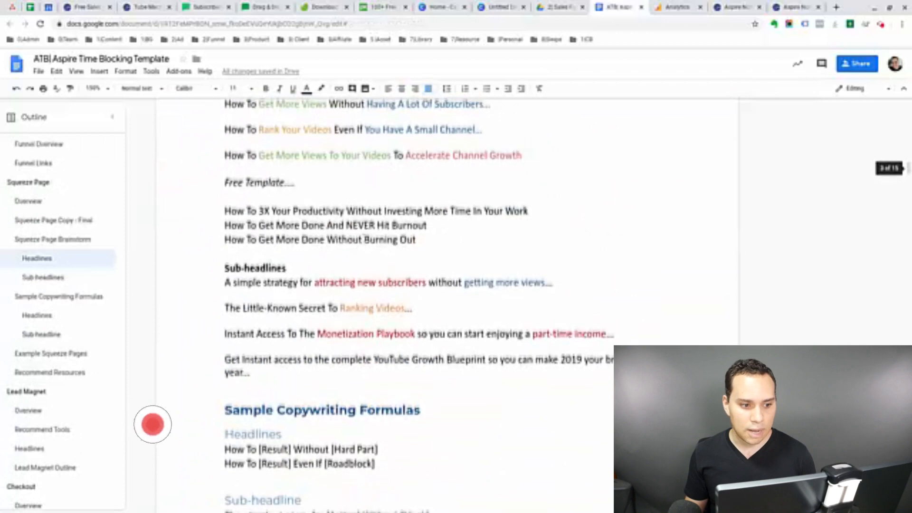
pyautogui.scroll(2, 364, 238)
pyautogui.scroll(-2, 364, 238)
pyautogui.moveTo(224, 229); pyautogui.dragTo(452, 228)
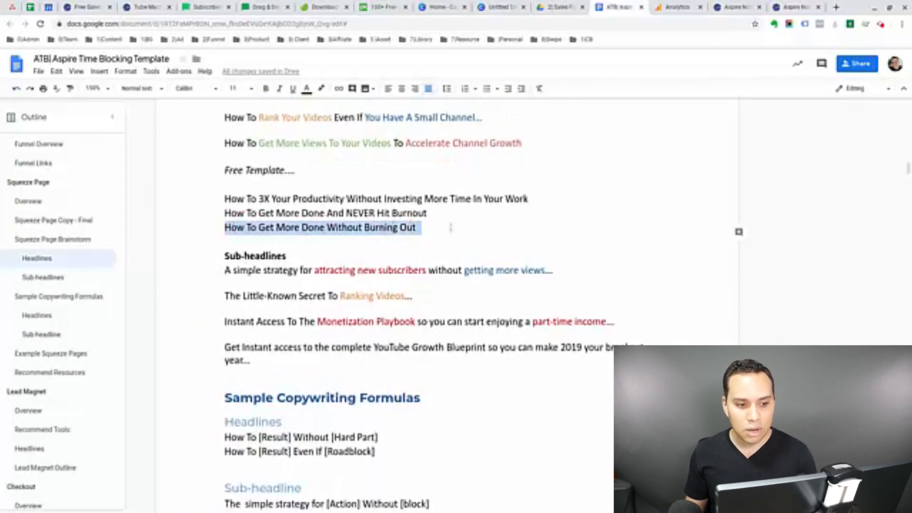
pyautogui.scroll(10, 451, 228)
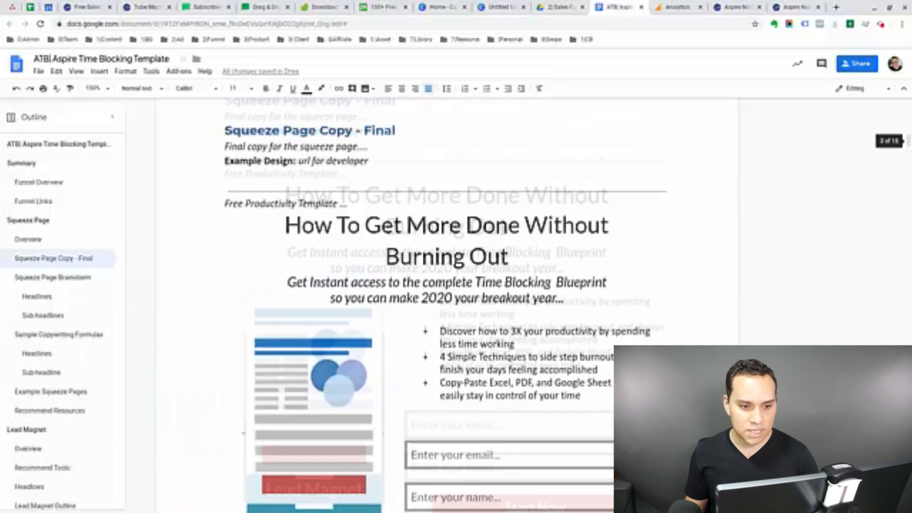
pyautogui.scroll(-2, 398, 231)
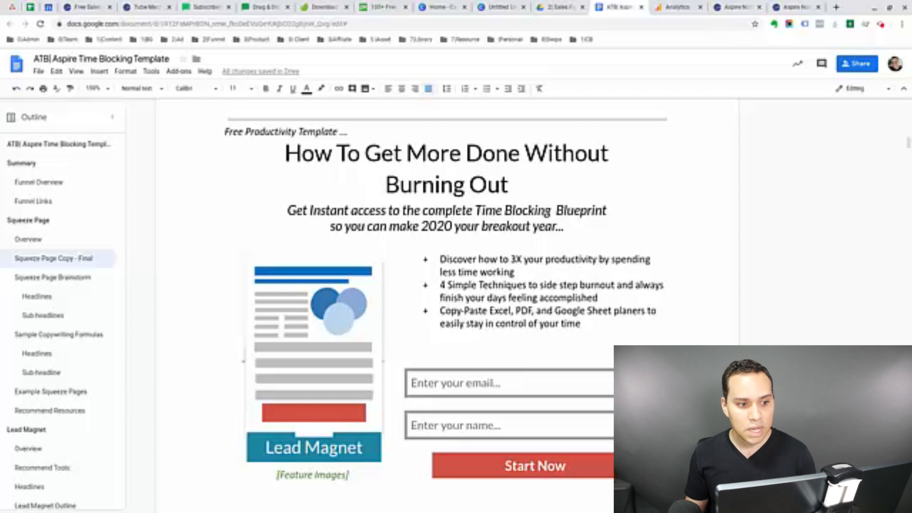
# - Review the sub-headline in the final squeeze page copy and copy the headline "How To Get More Done Without Burning Out"
pyautogui.scroll(-3, 475, 190)
pyautogui.scroll(2, 519, 174)
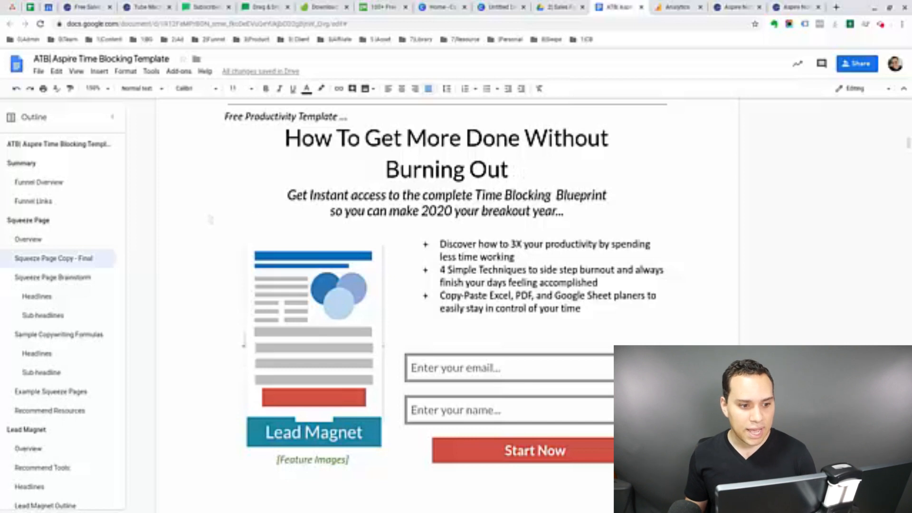
pyautogui.moveTo(278, 196); pyautogui.dragTo(609, 194)
pyautogui.click(476, 195)
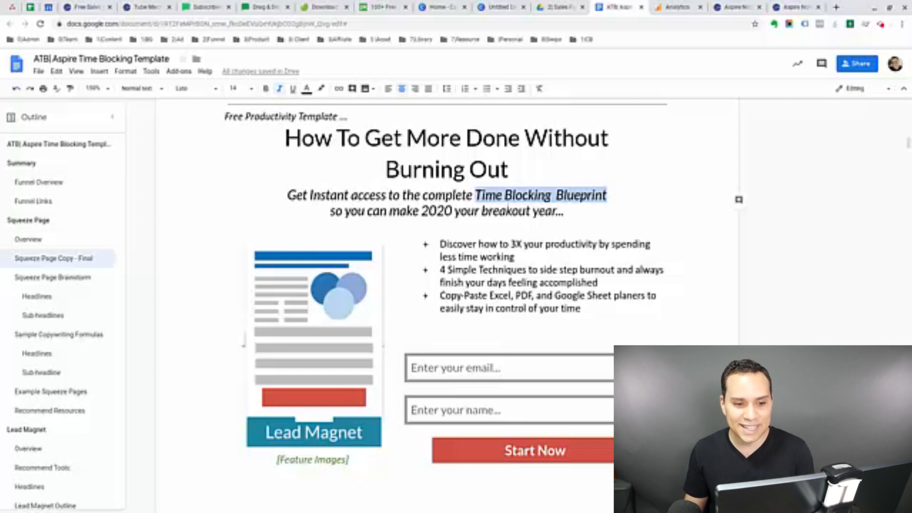
pyautogui.click(287, 197)
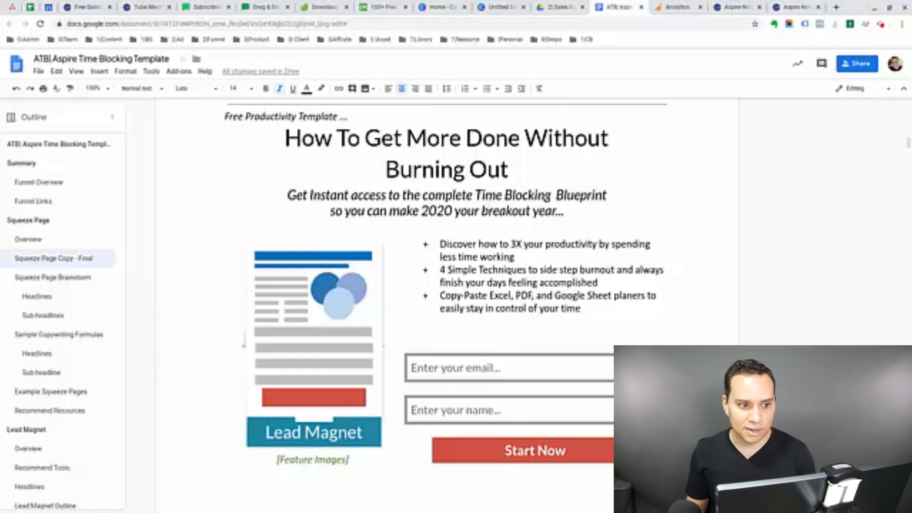
pyautogui.click(285, 139)
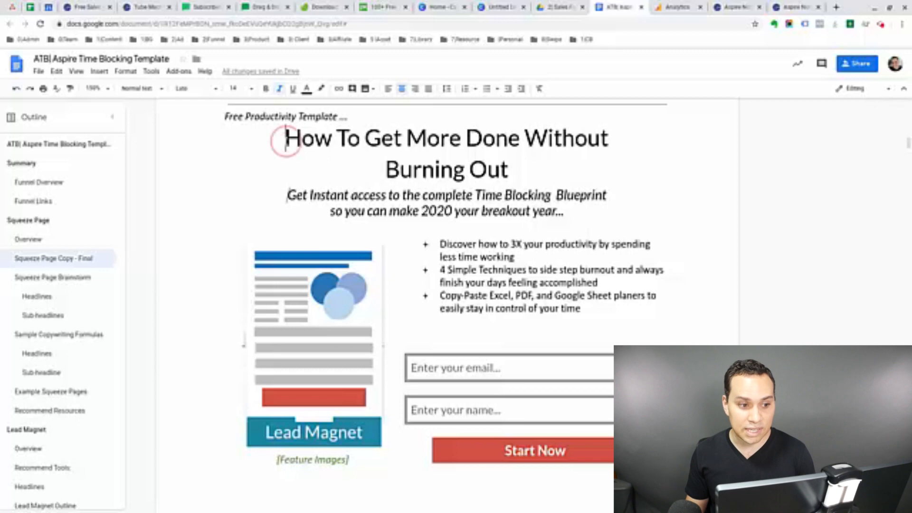
pyautogui.keyDown('shift'); pyautogui.click(517, 176); pyautogui.keyUp('shift')
pyautogui.hotkey('ctrl', 'c')
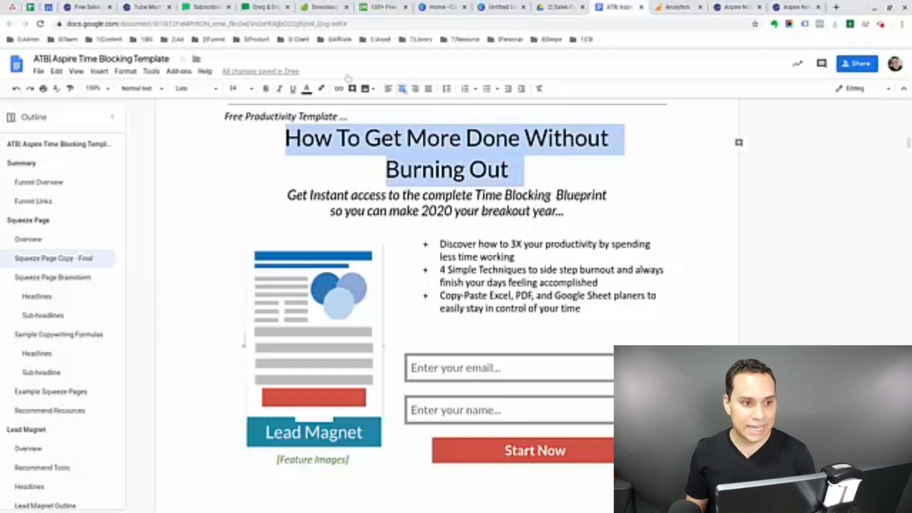
# - Return to the MailerLite landing page and replace the "Heading 1" placeholder text with the copied headline
pyautogui.click(247, 7)
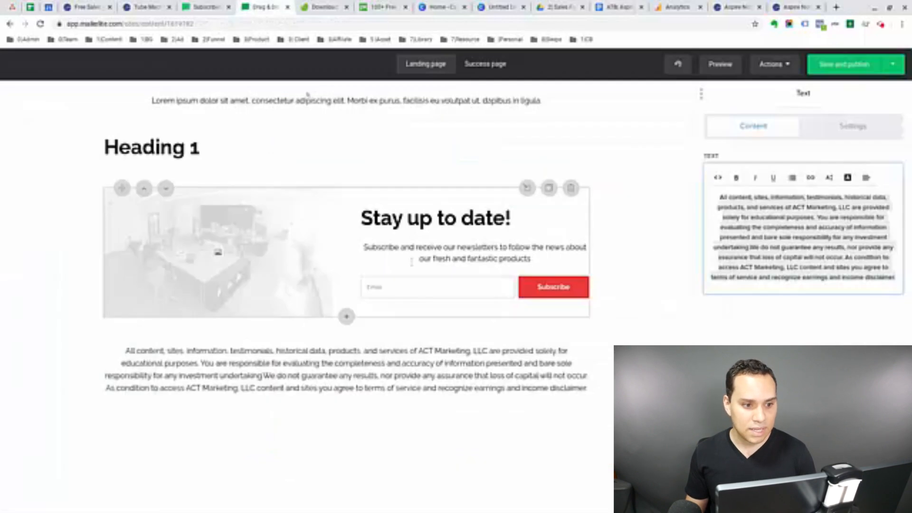
pyautogui.click(240, 154)
pyautogui.click(754, 176)
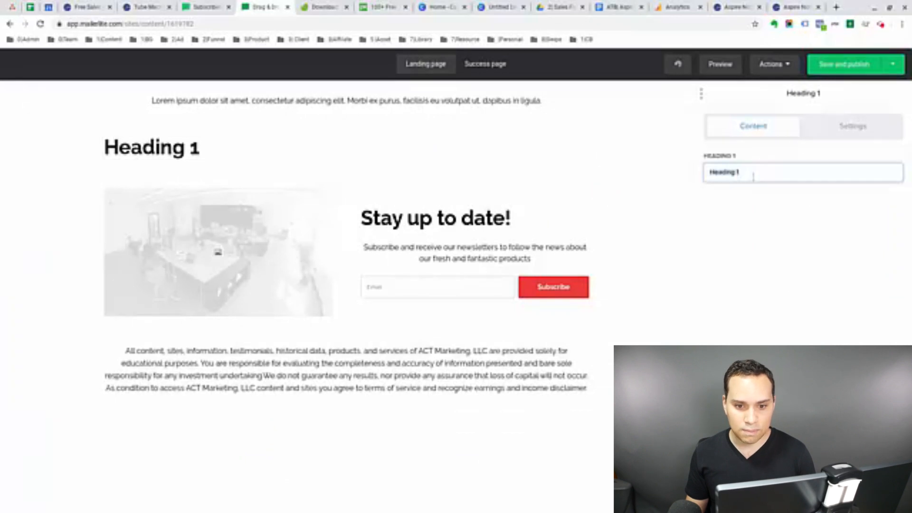
pyautogui.hotkey('ctrl', 'a')
pyautogui.hotkey('ctrl', 'v')
# - Style the landing page headline with an orange font color, center alignment and Medium content width
pyautogui.click(861, 126)
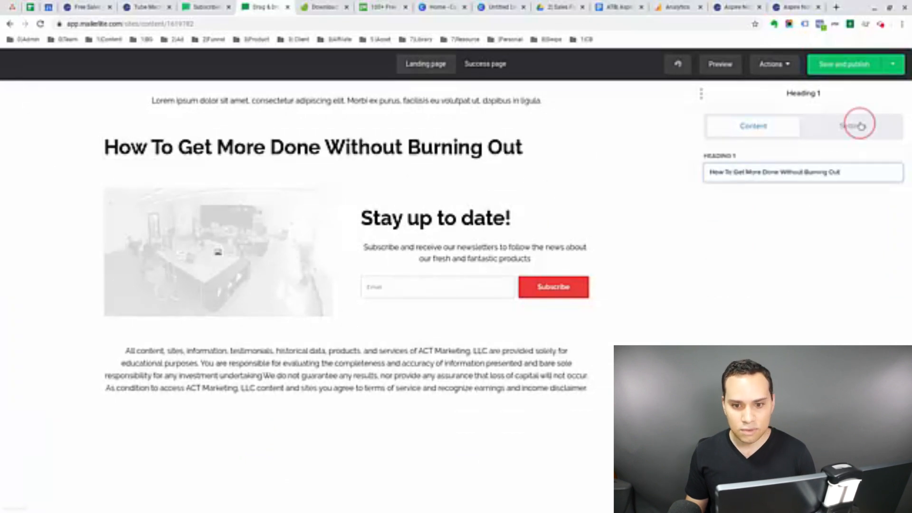
pyautogui.click(728, 291)
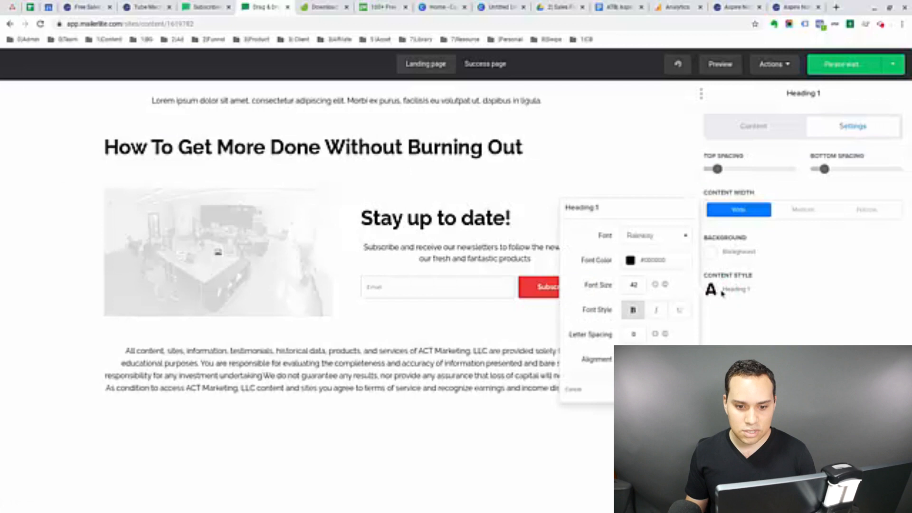
pyautogui.click(670, 237)
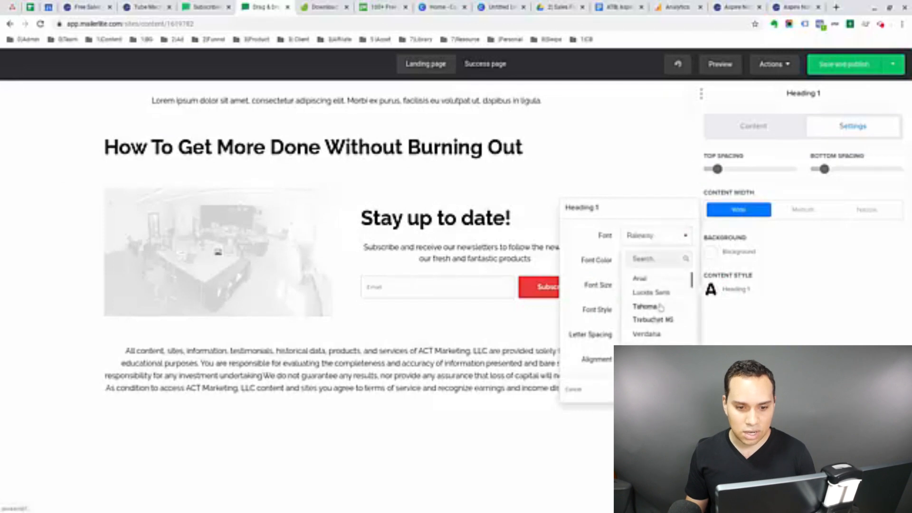
pyautogui.click(607, 232)
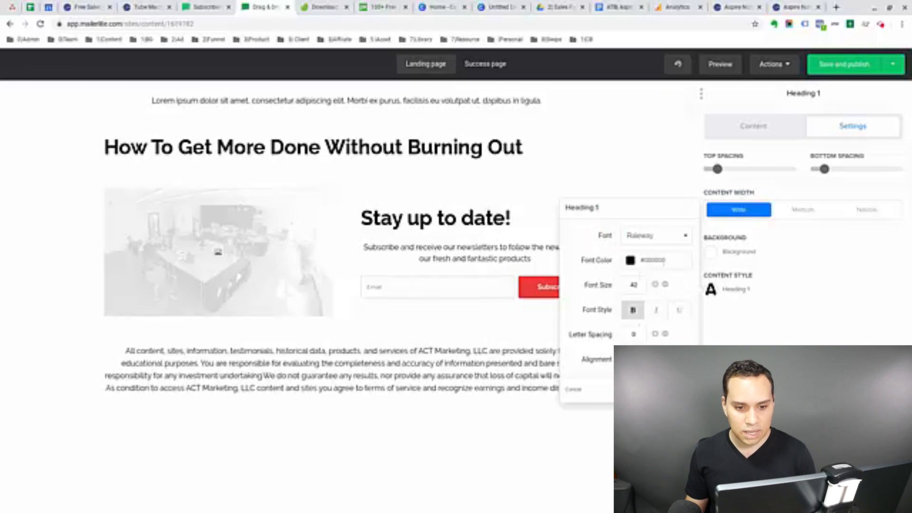
pyautogui.click(630, 260)
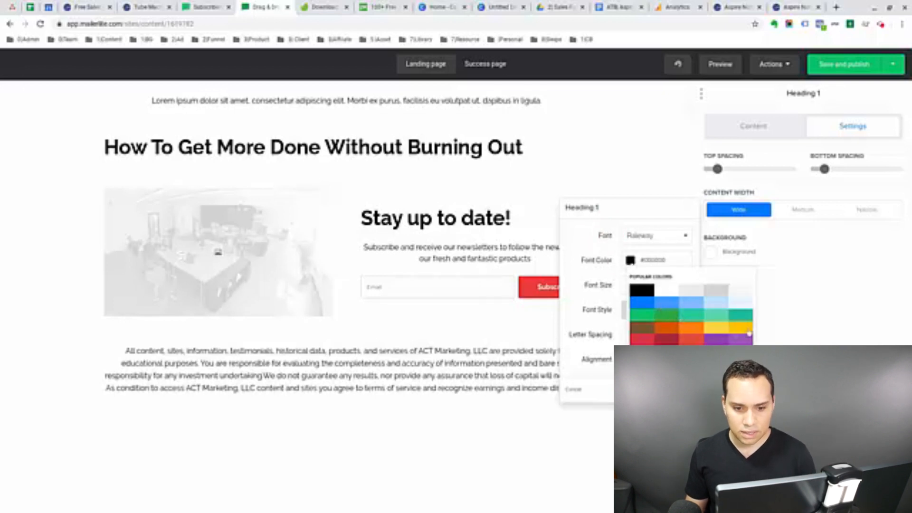
pyautogui.click(694, 332)
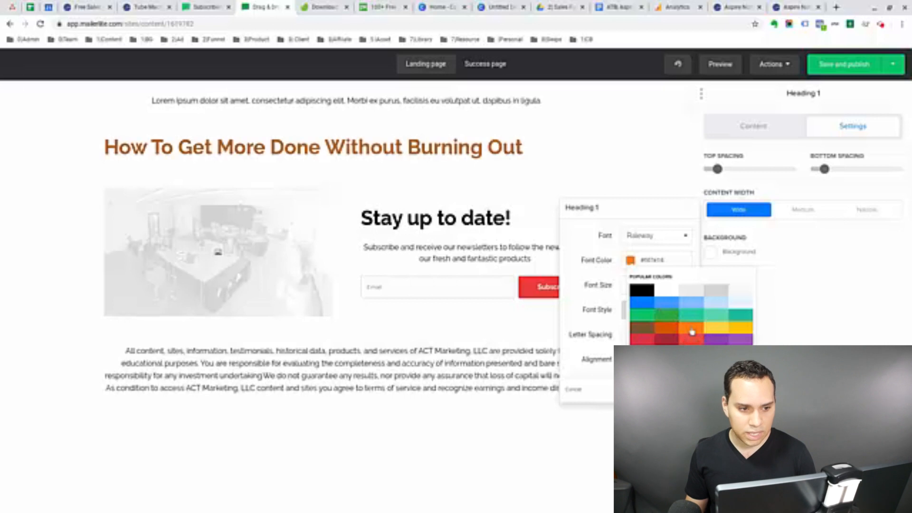
pyautogui.click(667, 329)
pyautogui.click(682, 329)
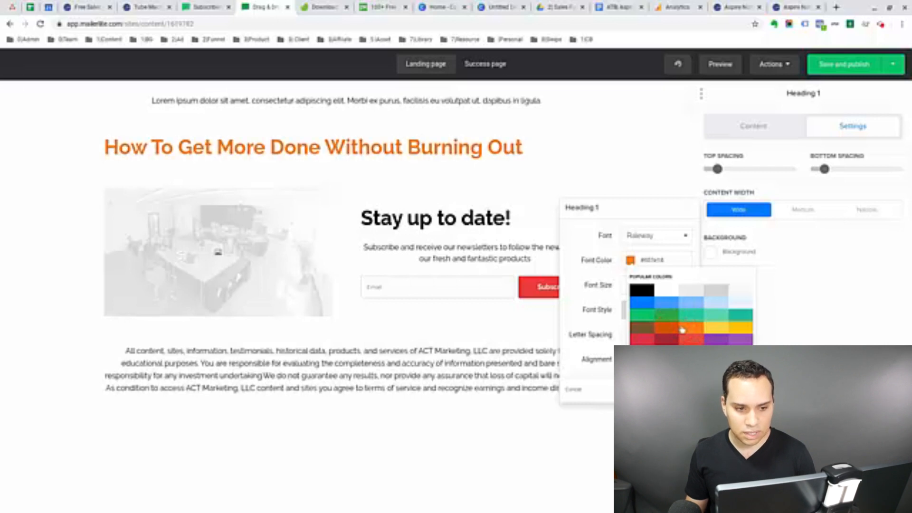
pyautogui.click(600, 252)
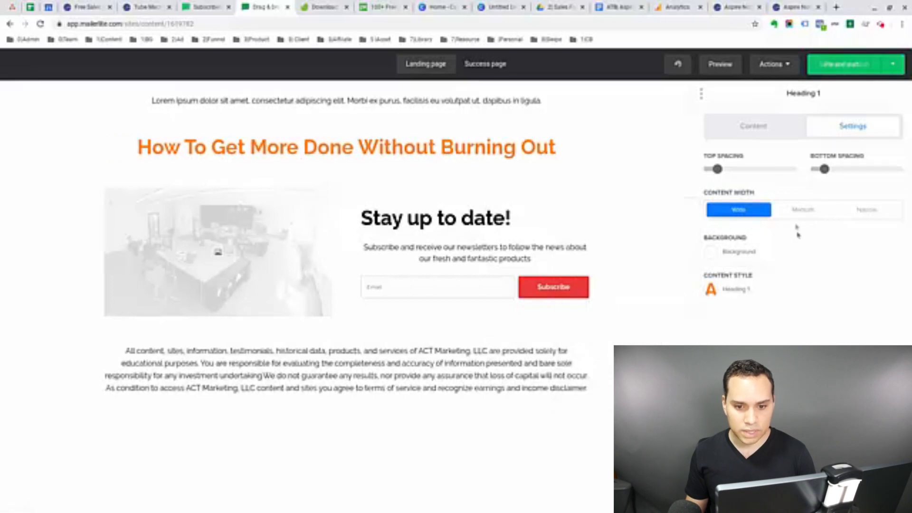
pyautogui.click(803, 209)
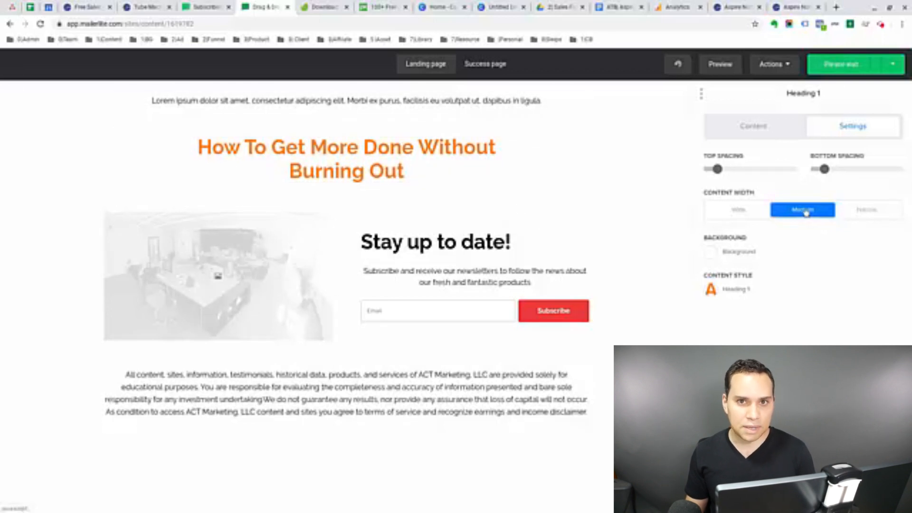
# - In the funnel document, copy the "Free Productivity Template ..." line above the squeeze page headline
pyautogui.click(620, 8)
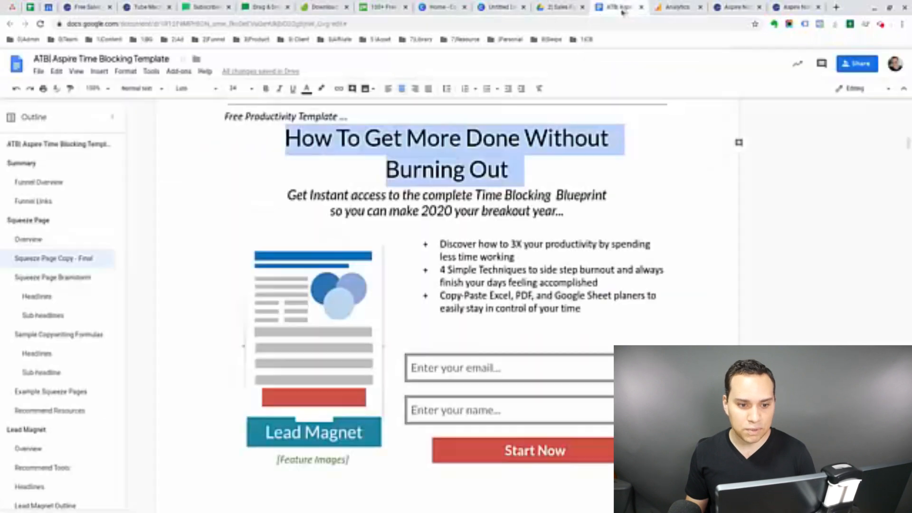
pyautogui.scroll(1, 309, 190)
pyautogui.moveTo(221, 123); pyautogui.dragTo(365, 128)
pyautogui.hotkey('ctrl', 'c')
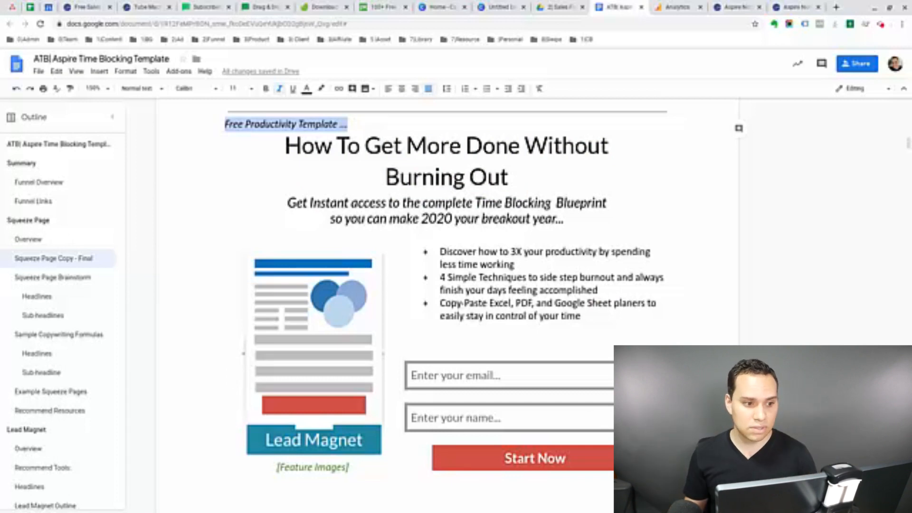
# - Replace the lorem ipsum text above the MailerLite headline with the copied "Free Productivity Template ..." line and center it
pyautogui.click(264, 6)
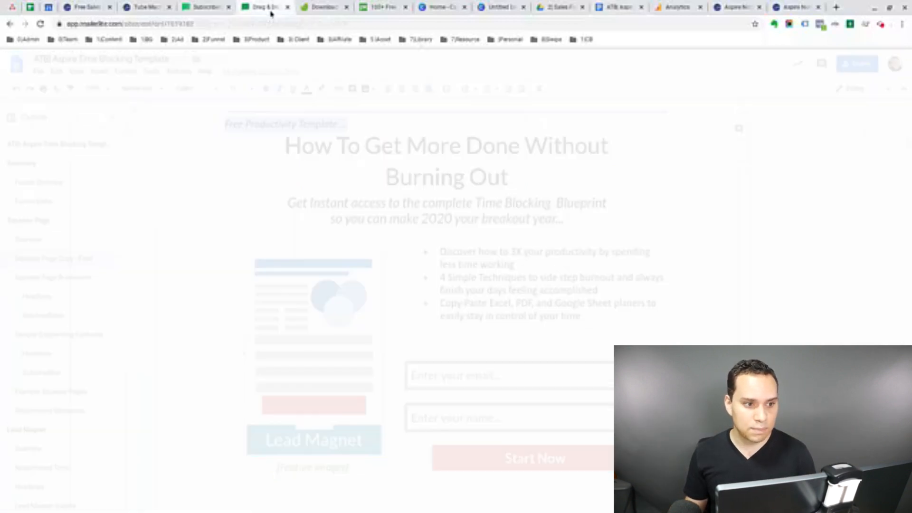
pyautogui.click(364, 98)
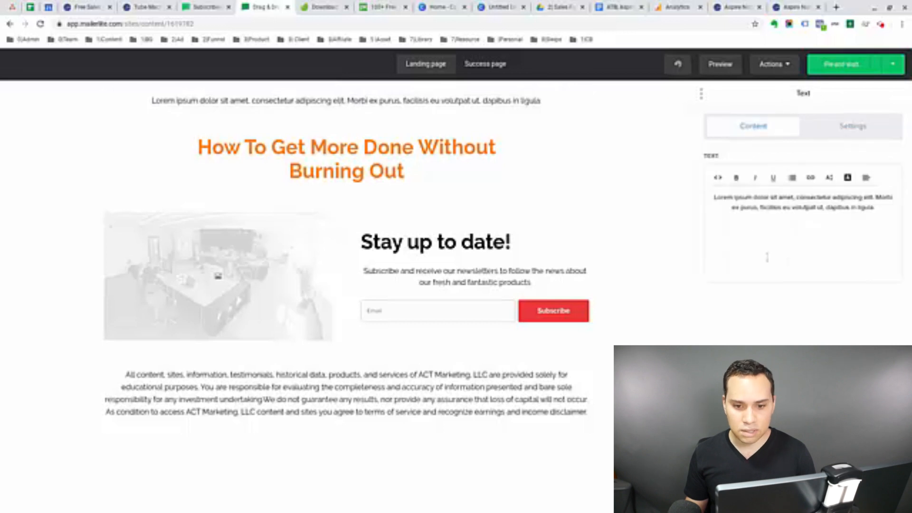
pyautogui.click(778, 214)
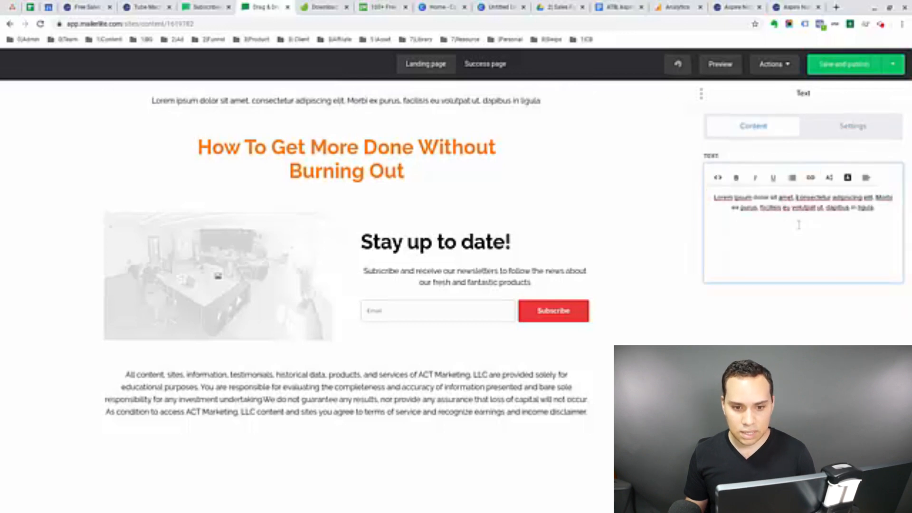
pyautogui.hotkey('ctrl', 'a')
pyautogui.hotkey('ctrl', 'v')
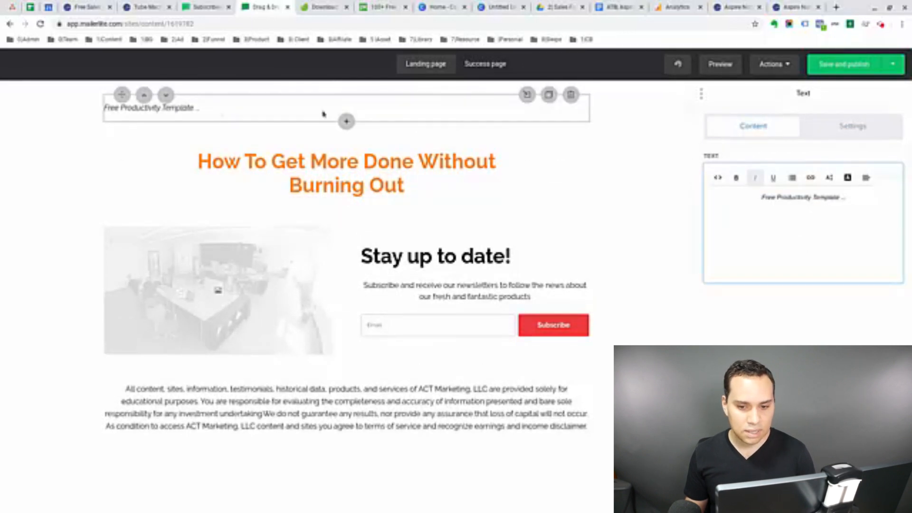
pyautogui.click(865, 178)
pyautogui.click(795, 217)
# - Set the bottom spacing of the "Free Productivity Template ..." text block to 0 and italicize its text
pyautogui.click(846, 133)
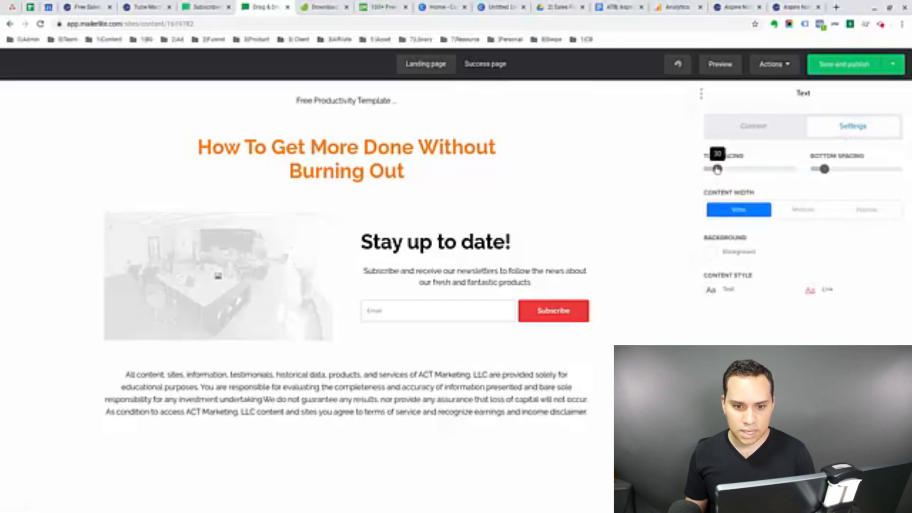
pyautogui.moveTo(825, 173)
pyautogui.moveTo(824, 172); pyautogui.dragTo(741, 175)
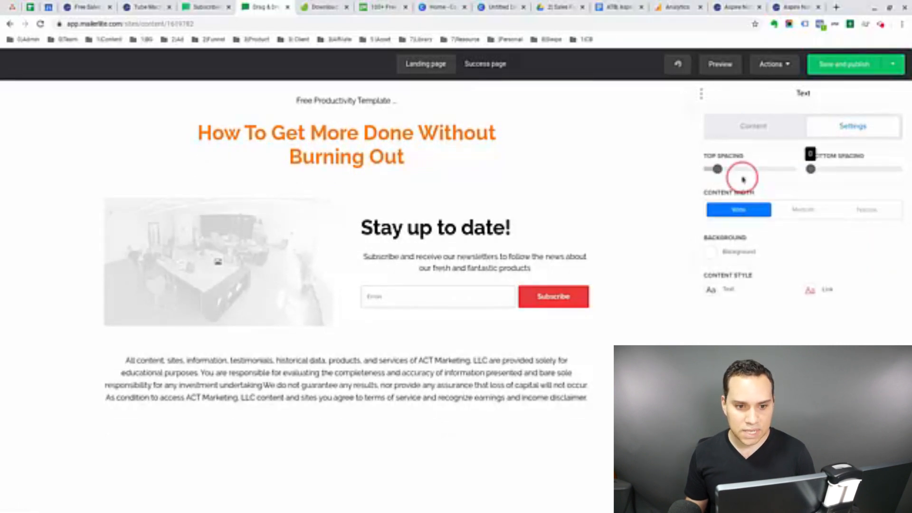
pyautogui.click(737, 127)
pyautogui.tripleClick(757, 197)
pyautogui.click(754, 177)
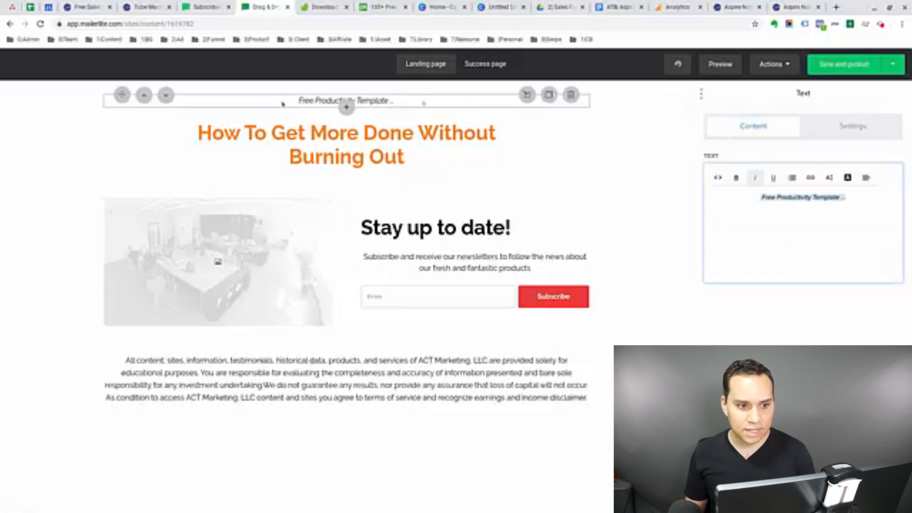
# - Reduce the top spacing of the orange headline block
pyautogui.click(347, 164)
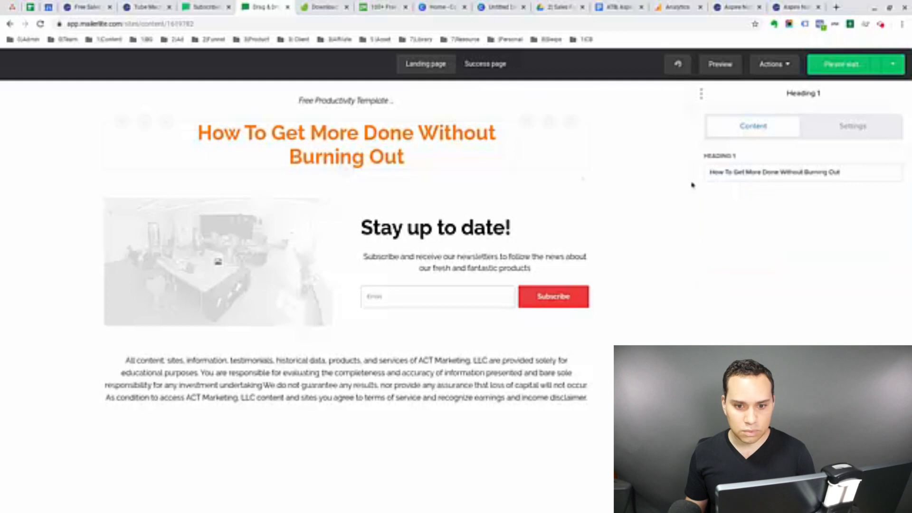
pyautogui.click(838, 126)
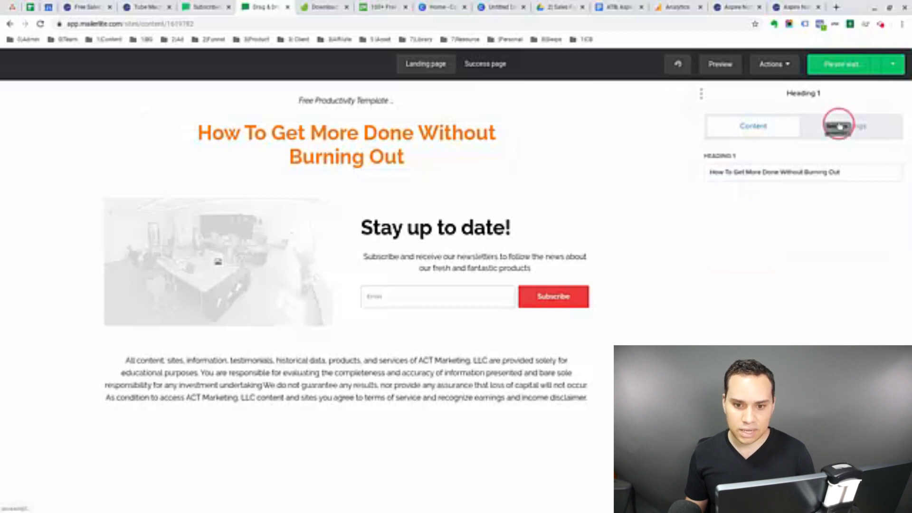
pyautogui.moveTo(717, 169); pyautogui.dragTo(711, 169)
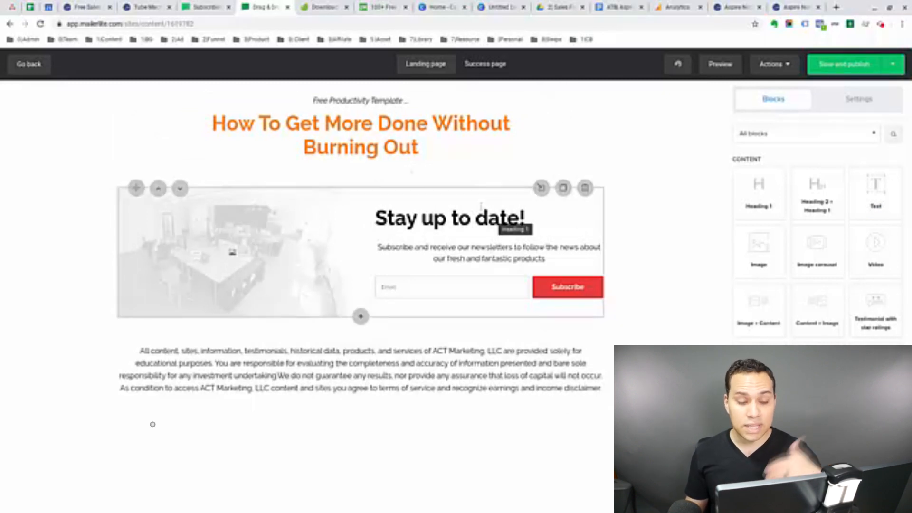
# - Replace the signup form text's source code with the check-marked bullet list starting with "Peak Productivity Hacks"
pyautogui.click(343, 273)
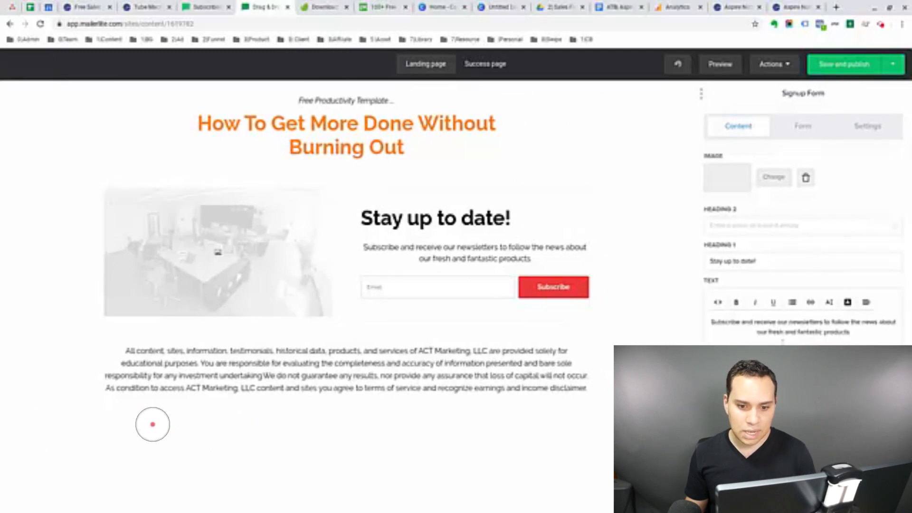
pyautogui.click(718, 296)
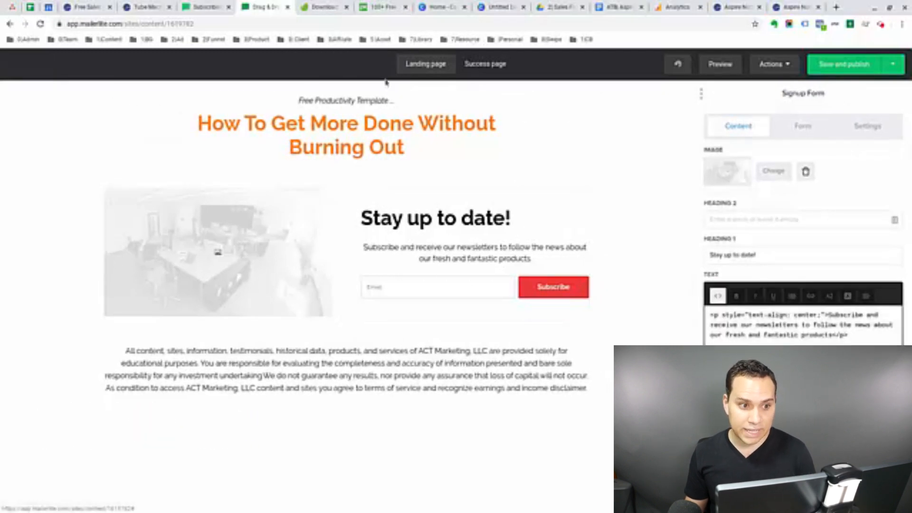
pyautogui.moveTo(12, 120)
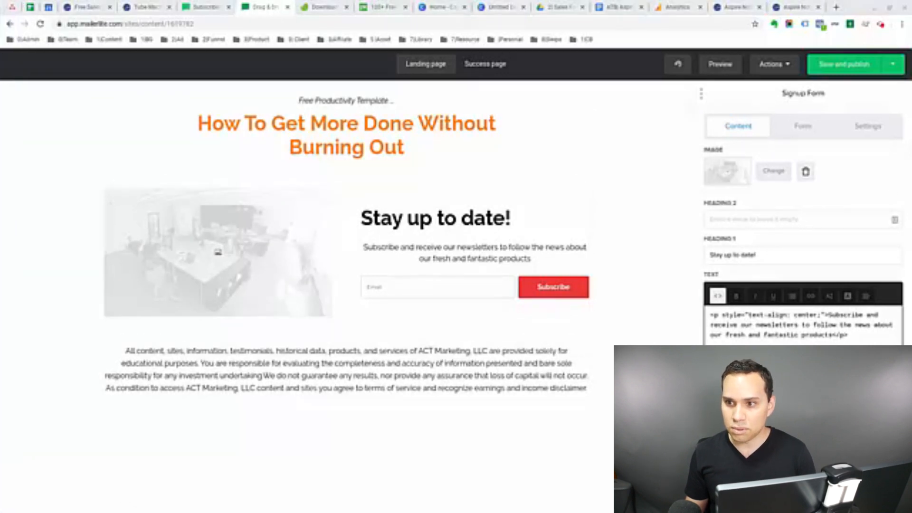
pyautogui.hotkey('ctrl', 'a')
pyautogui.hotkey('ctrl', 'v')
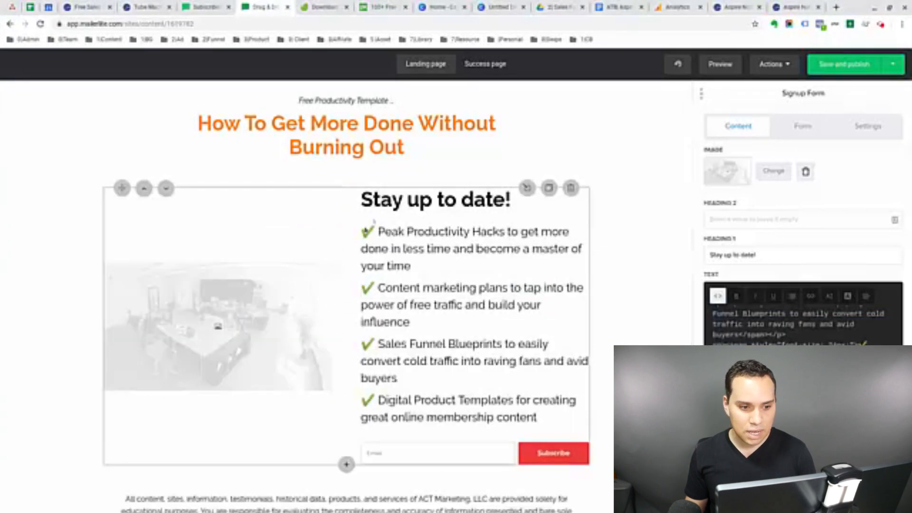
# - Replace the signup form's check-marked bullets in the source code with the three Google Docs bullets, starting with "Discover how to 3X your productivity"
pyautogui.scroll(-1, 361, 214)
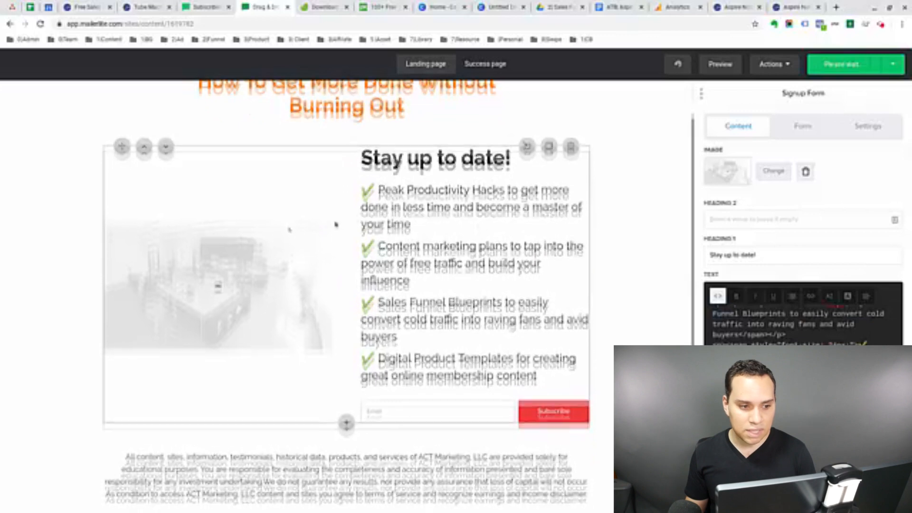
pyautogui.scroll(5, 803, 332)
pyautogui.scroll(-5, 803, 328)
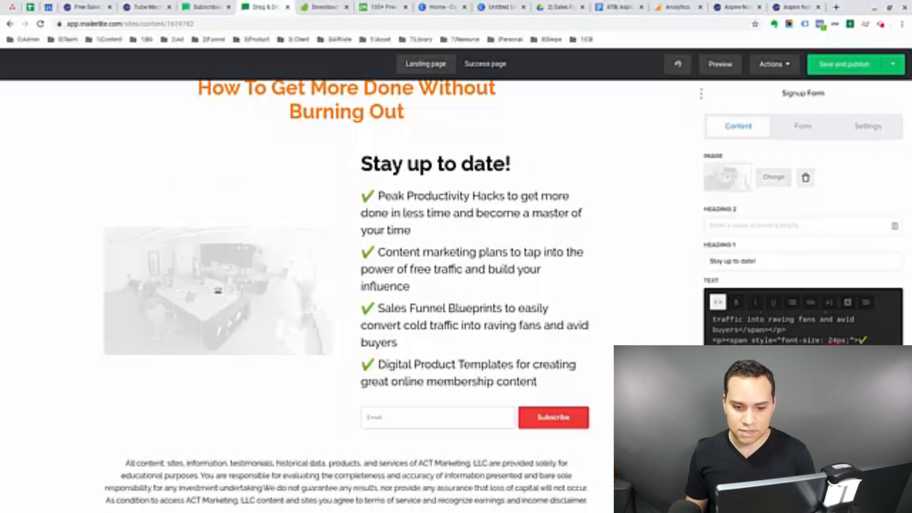
pyautogui.scroll(1, 803, 328)
pyautogui.scroll(5, 871, 322)
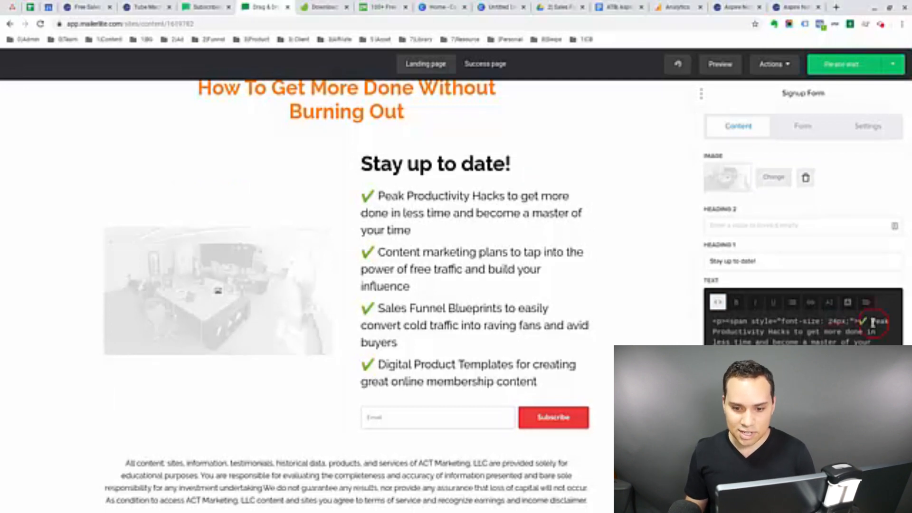
pyautogui.moveTo(872, 323); pyautogui.dragTo(876, 338)
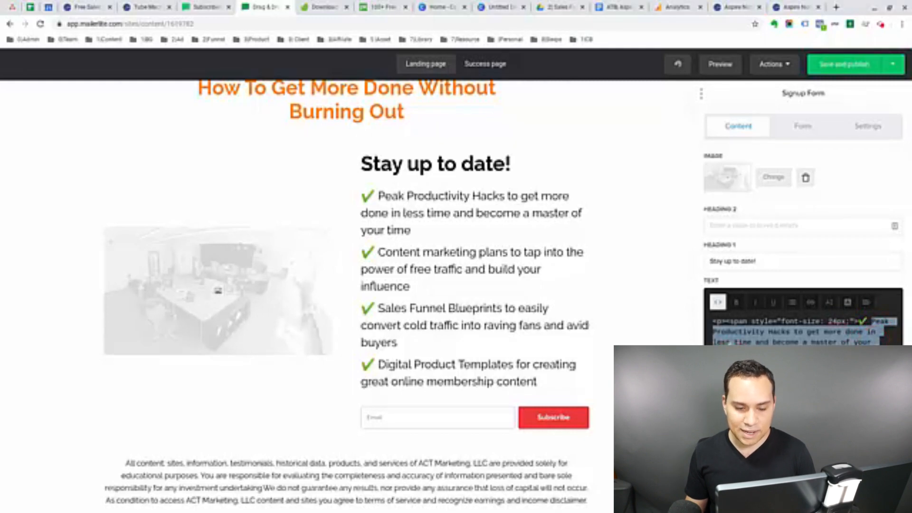
pyautogui.click(618, 7)
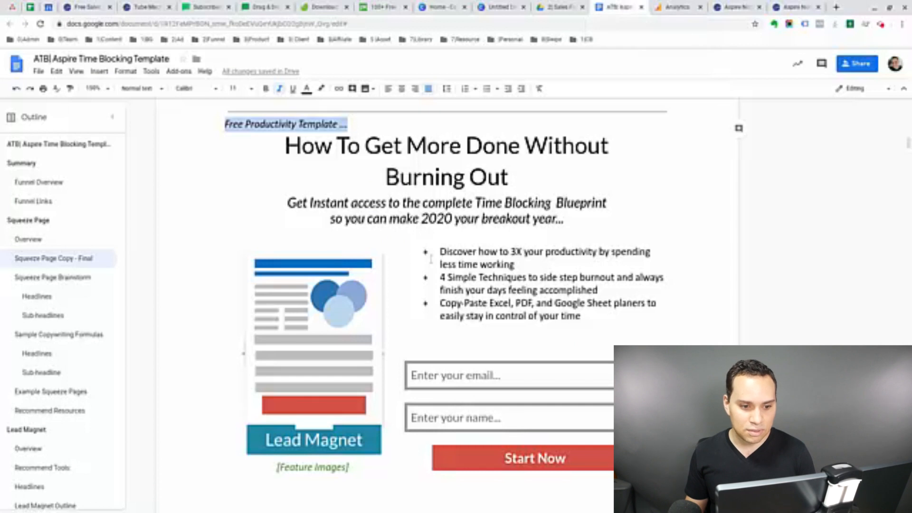
pyautogui.moveTo(437, 251); pyautogui.dragTo(524, 265)
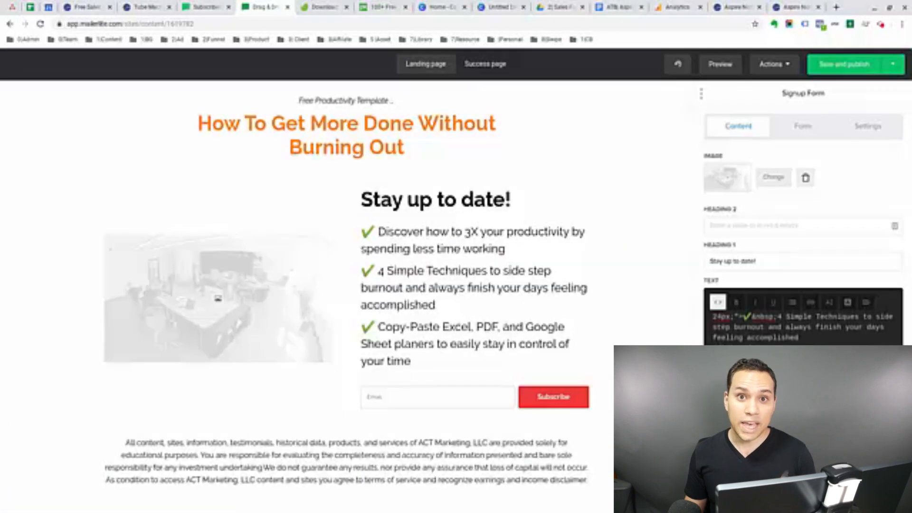
pyautogui.scroll(3, 803, 328)
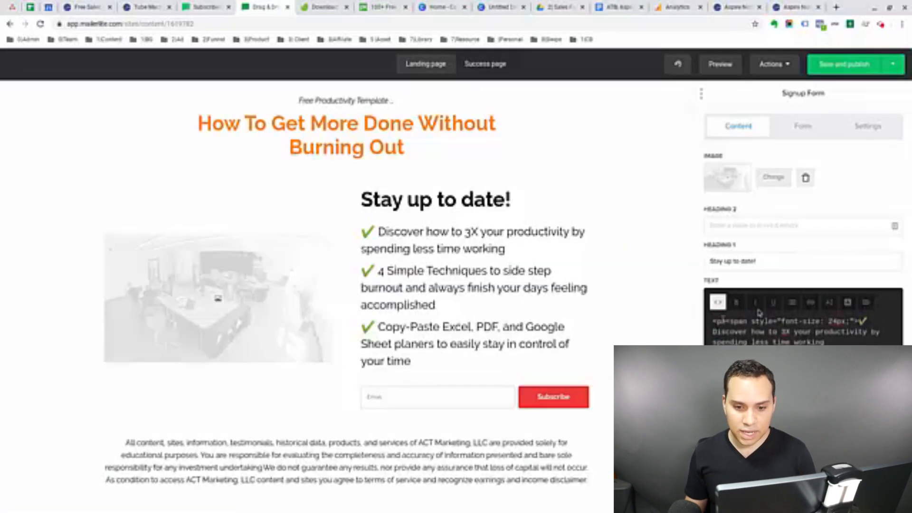
pyautogui.click(718, 302)
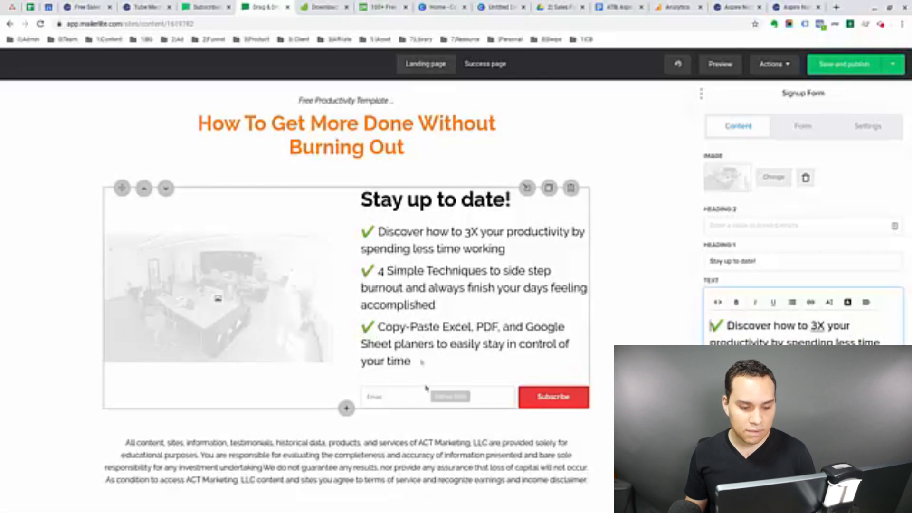
# - Change the signup form's main heading to "Your Going To Get..."
pyautogui.click(766, 263)
pyautogui.write('Your Going To Get...')
pyautogui.moveTo(709, 261); pyautogui.dragTo(805, 260)
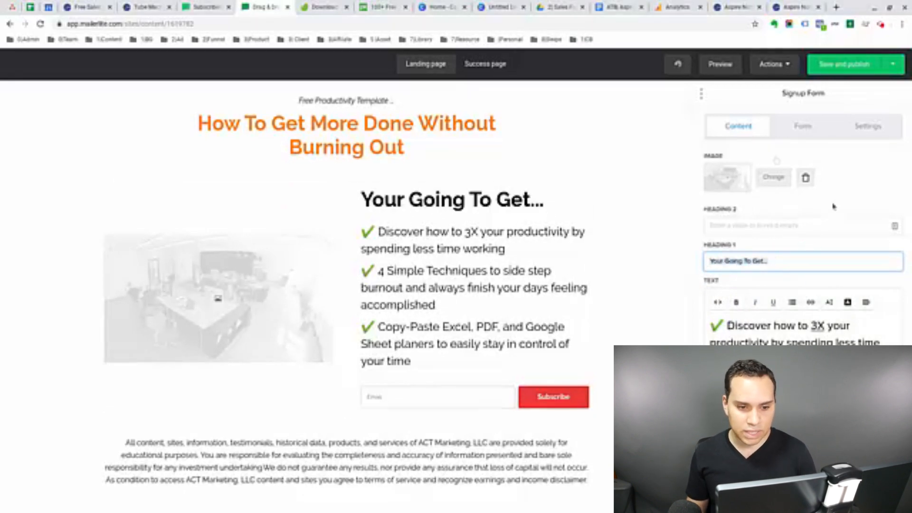
# - Slightly increase the top and bottom spacing of the signup form block
pyautogui.click(855, 125)
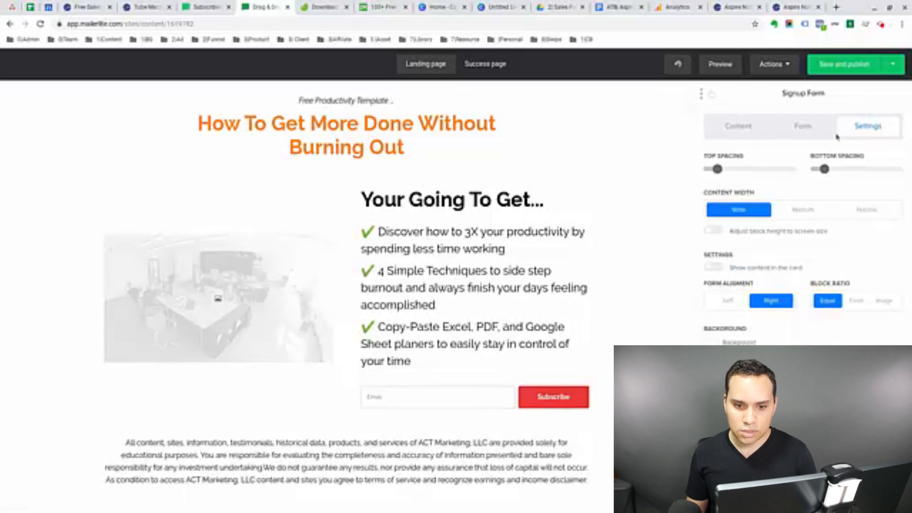
pyautogui.moveTo(718, 161)
pyautogui.mouseDown()
pyautogui.moveTo(680, 165)
pyautogui.moveTo(722, 162)
pyautogui.mouseUp()
pyautogui.moveTo(824, 161); pyautogui.dragTo(838, 162)
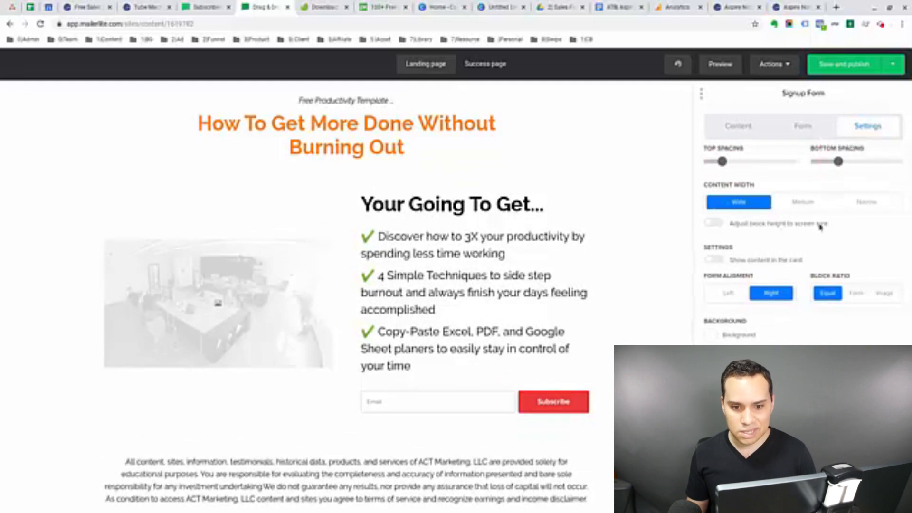
# - Try the medium and narrow content widths on the signup form block, and return it to wide
pyautogui.click(802, 204)
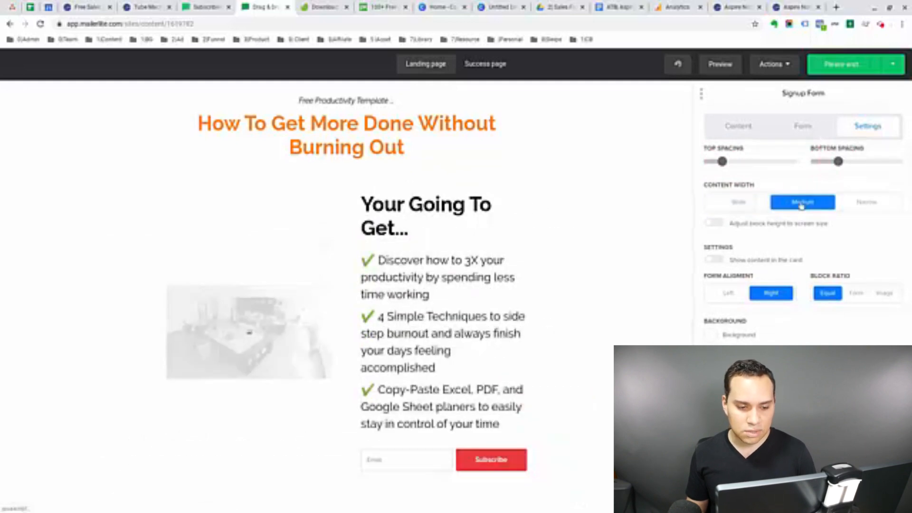
pyautogui.click(870, 205)
pyautogui.click(738, 209)
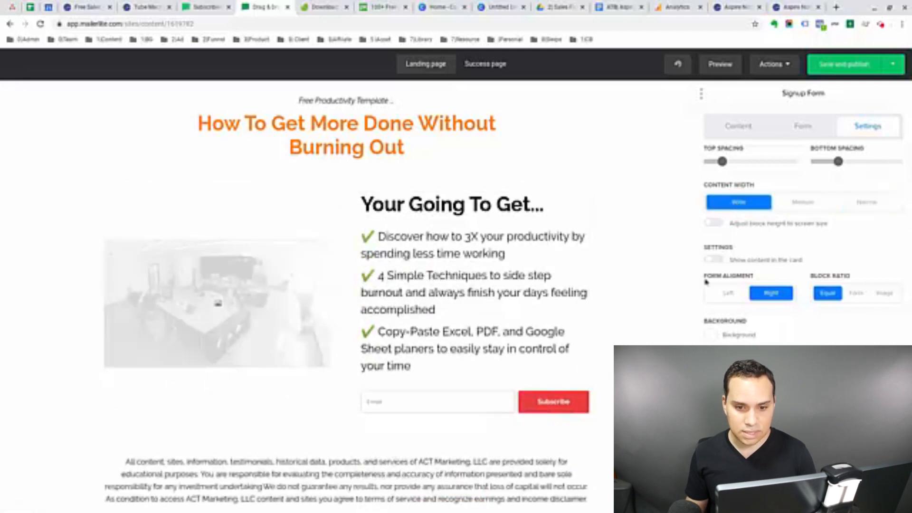
# - Leave the signup form settings and examine the feature images on the YouTube webinar and 7-Point Sales Funnel example squeeze pages
pyautogui.scroll(-3, 713, 259)
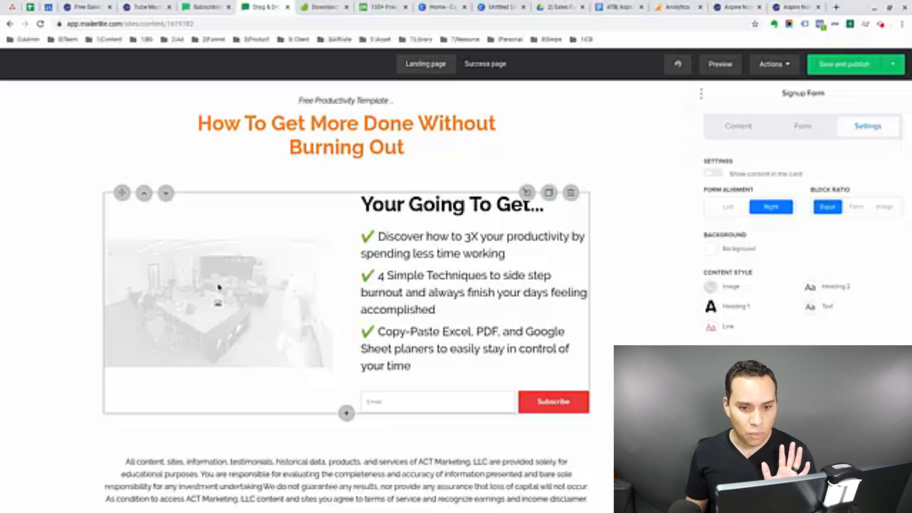
pyautogui.click(803, 494)
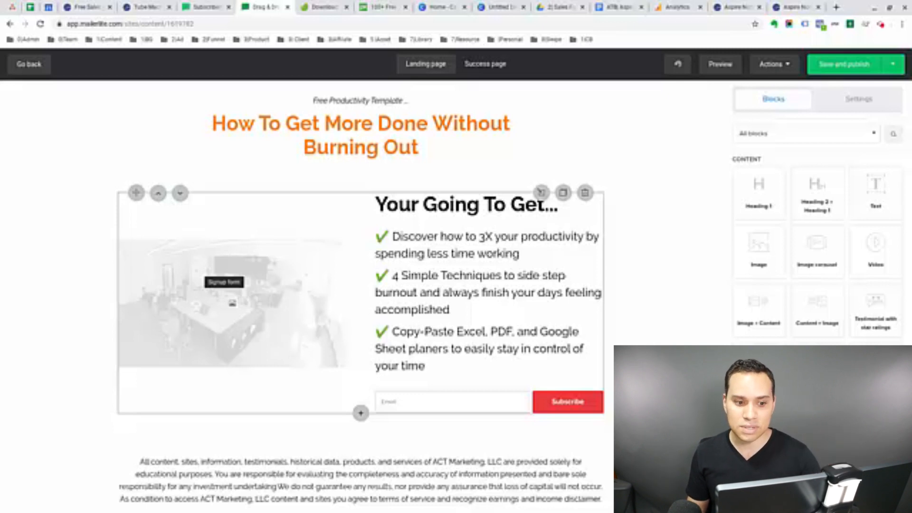
pyautogui.click(280, 313)
pyautogui.click(145, 7)
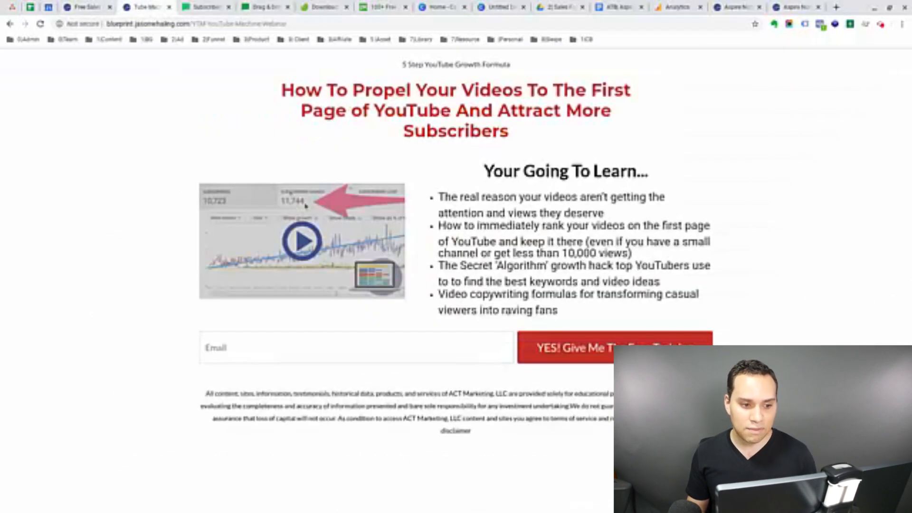
pyautogui.click(85, 7)
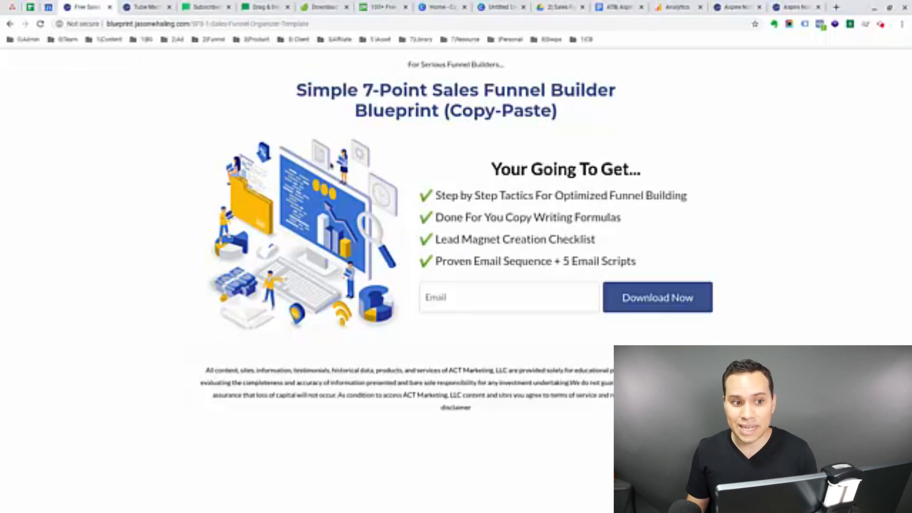
# - Switch to Pixabay and browse the "time management" illustrations for a feature image
pyautogui.click(375, 7)
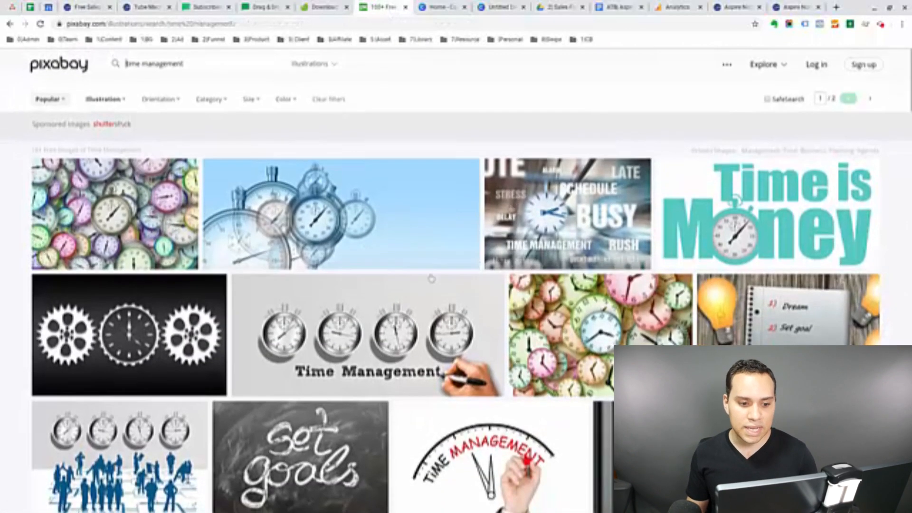
pyautogui.scroll(-7, 423, 285)
pyautogui.scroll(-20, 416, 298)
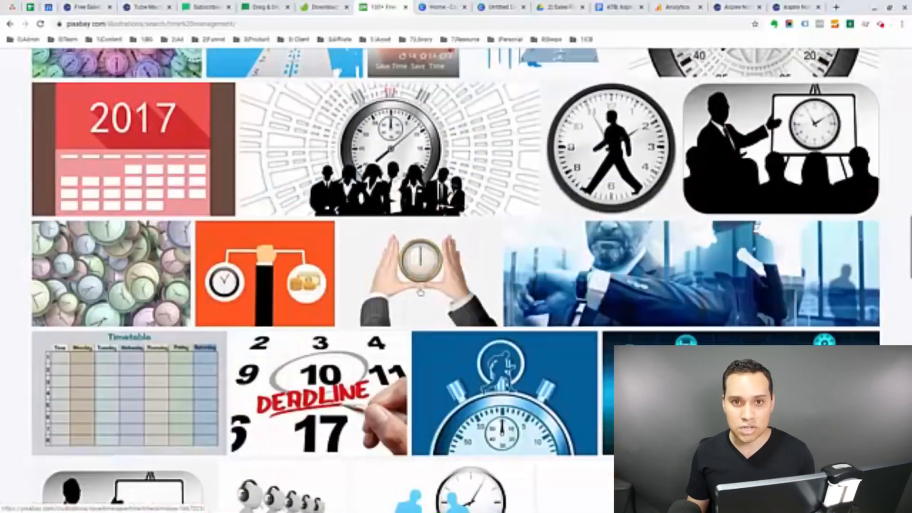
pyautogui.scroll(-5, 423, 285)
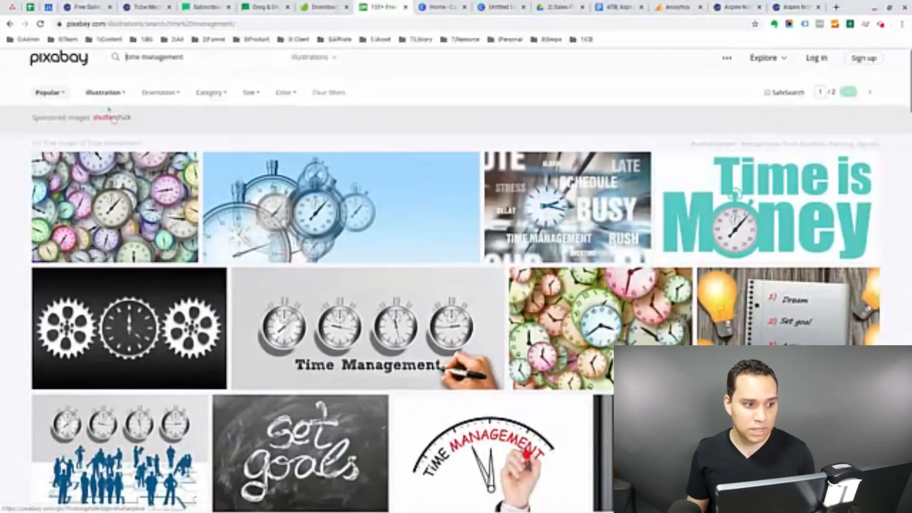
pyautogui.click(109, 92)
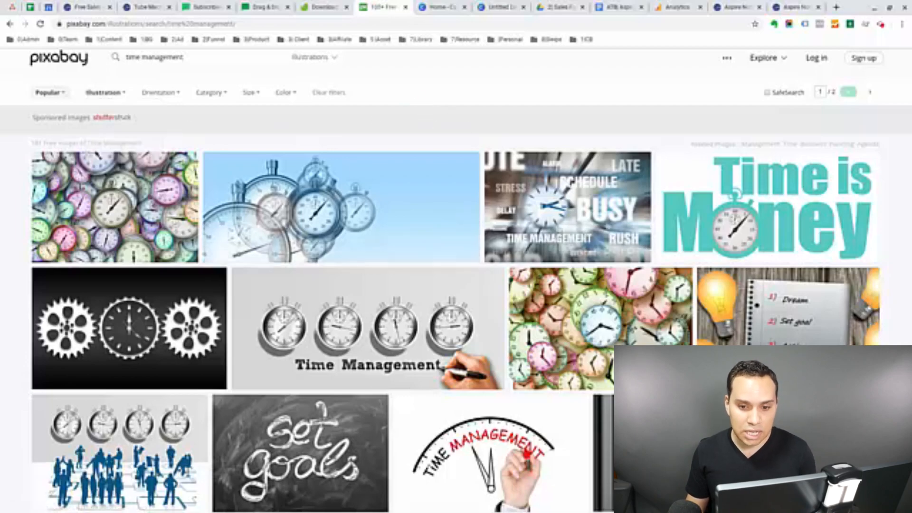
pyautogui.scroll(-15, 456, 280)
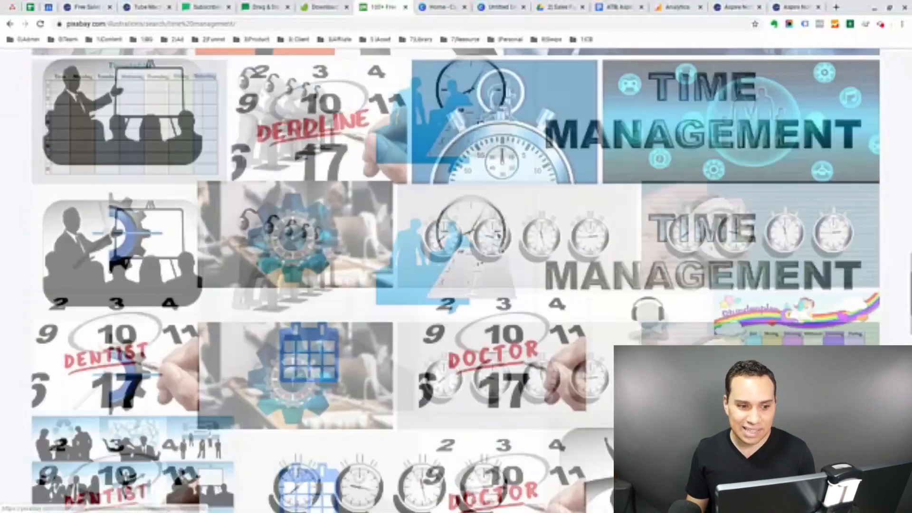
pyautogui.scroll(-15, 456, 281)
pyautogui.scroll(-7, 456, 280)
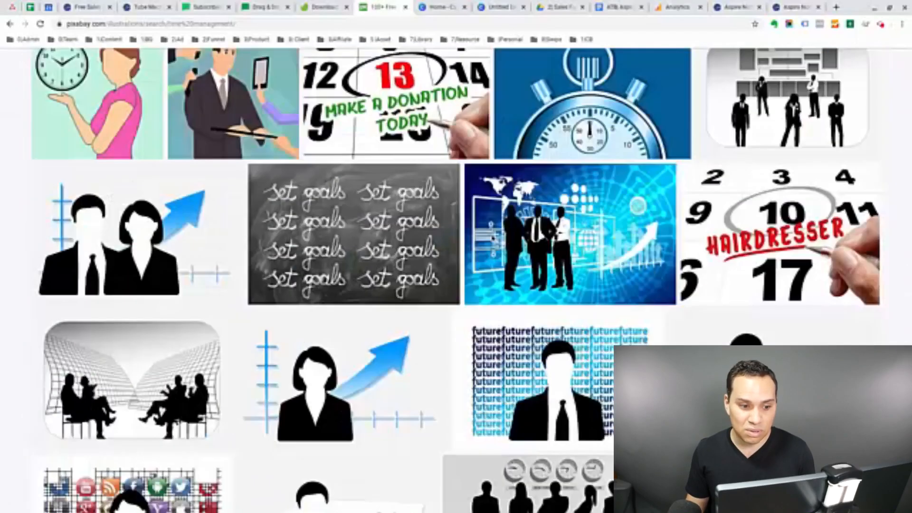
pyautogui.scroll(4, 239, 287)
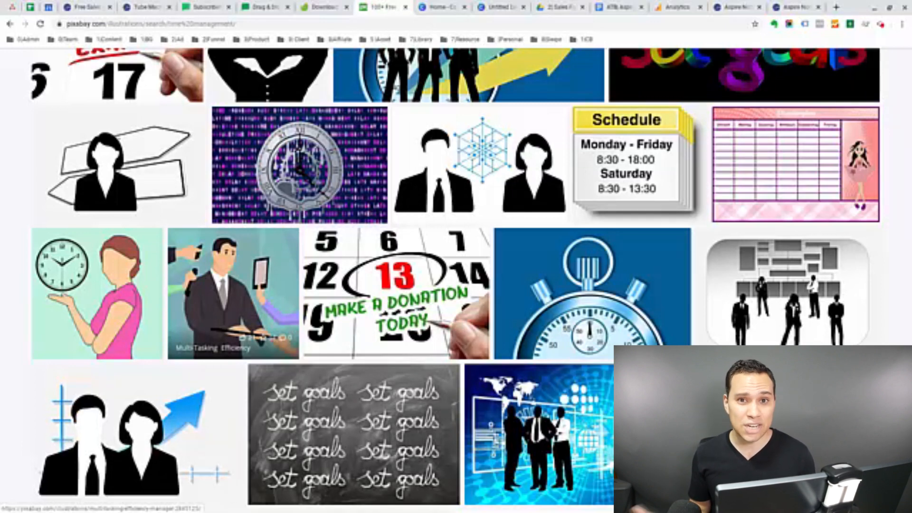
pyautogui.scroll(5, 258, 318)
pyautogui.scroll(15, 259, 318)
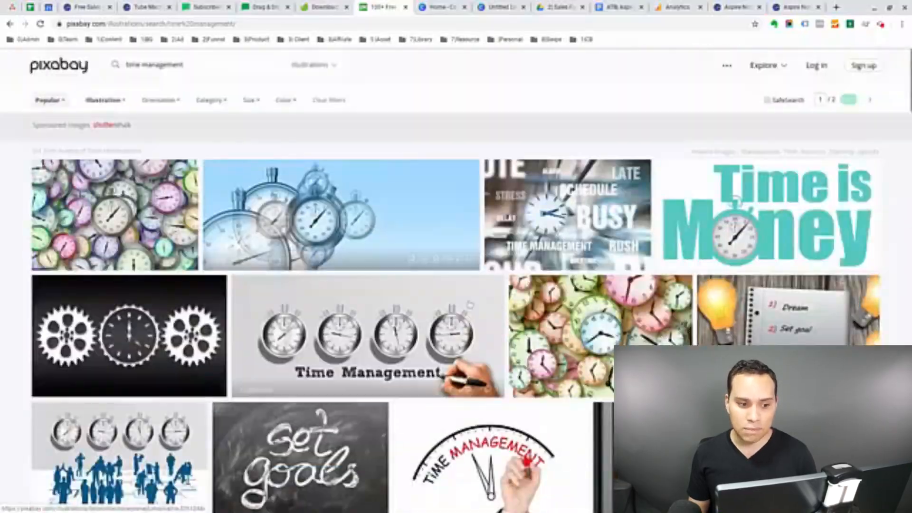
pyautogui.scroll(-8, 401, 302)
pyautogui.scroll(8, 404, 306)
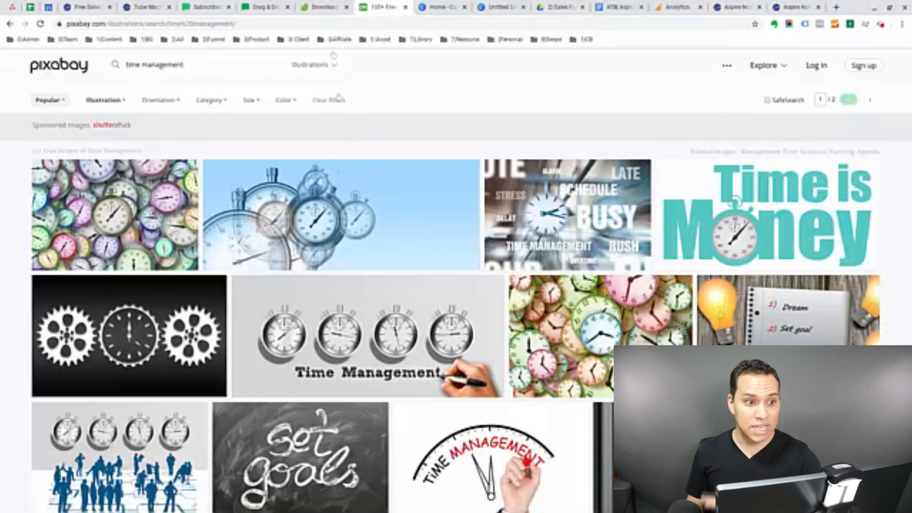
# - Switch to Canva and browse the templates available for the untitled responsive presentation
pyautogui.click(439, 11)
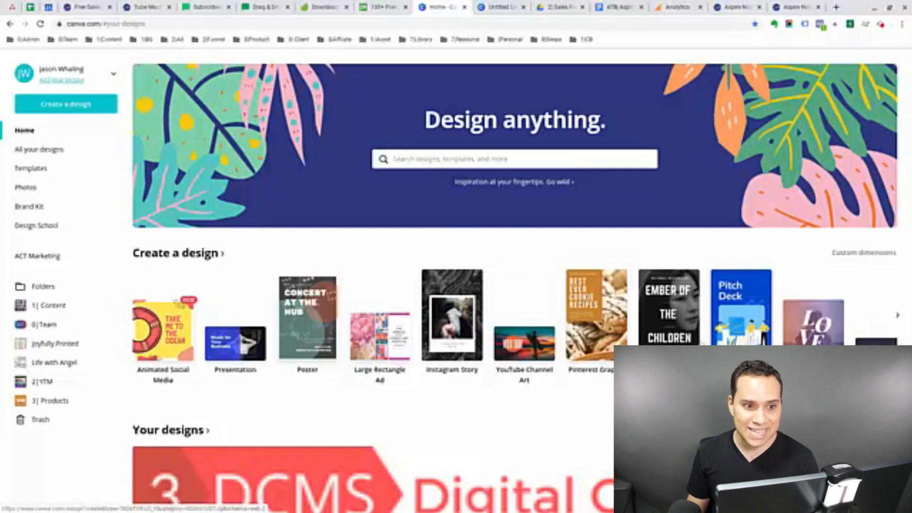
pyautogui.click(490, 8)
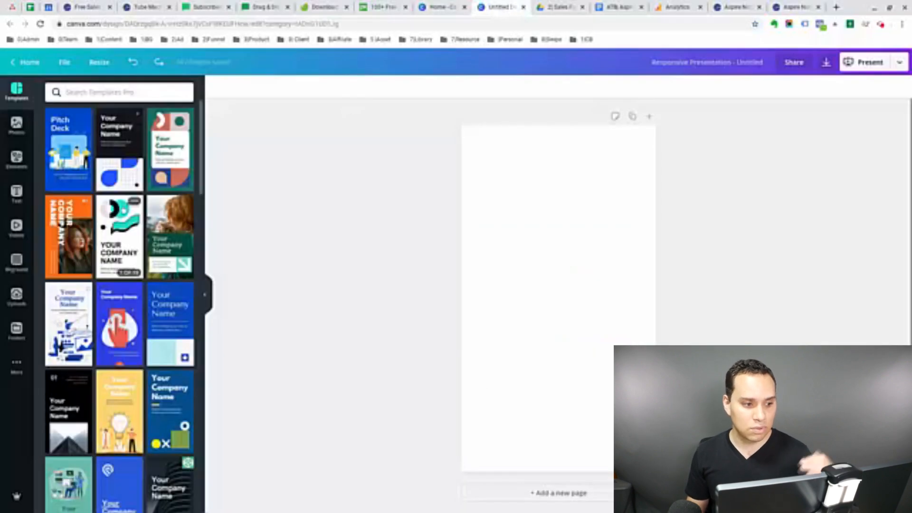
pyautogui.scroll(-5, 129, 211)
pyautogui.scroll(-10, 128, 211)
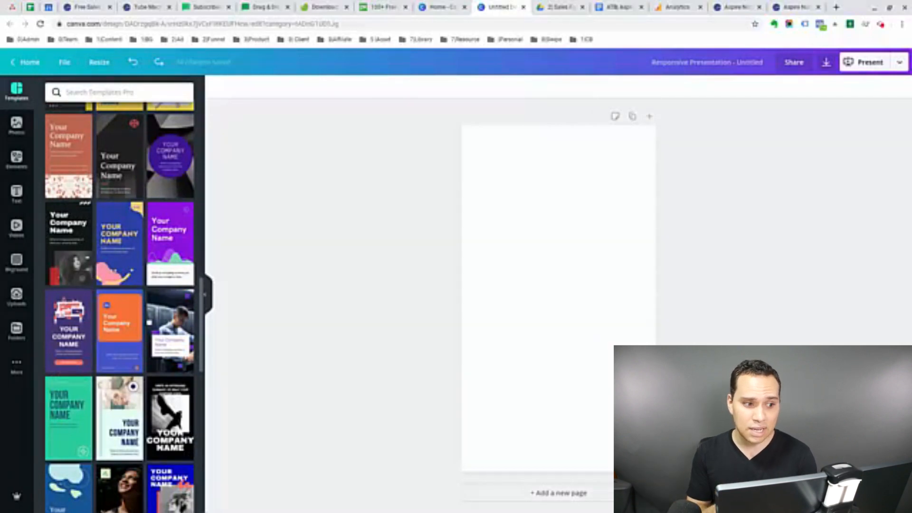
pyautogui.scroll(-10, 154, 209)
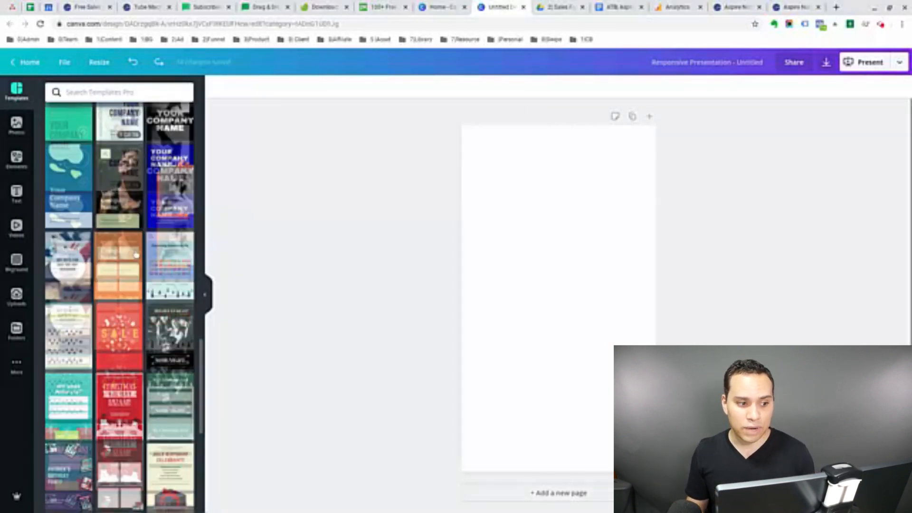
pyautogui.scroll(-3, 136, 254)
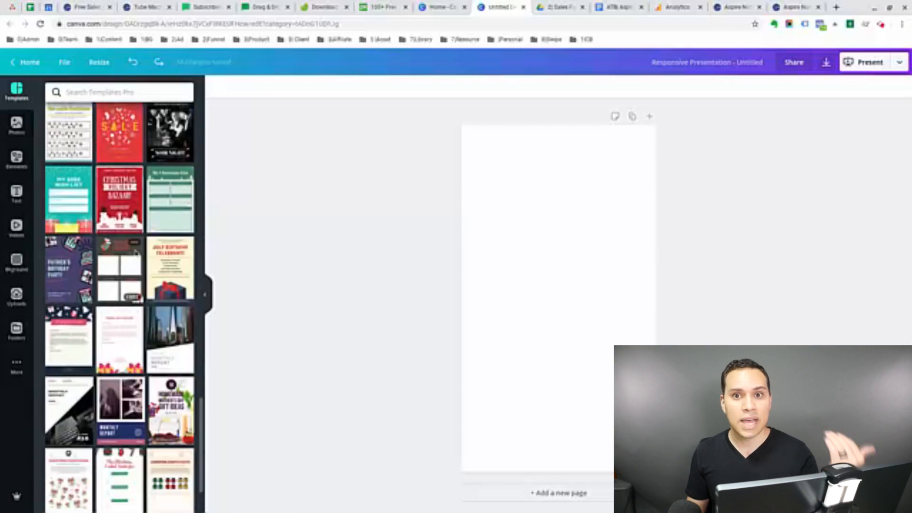
pyautogui.scroll(-15, 136, 254)
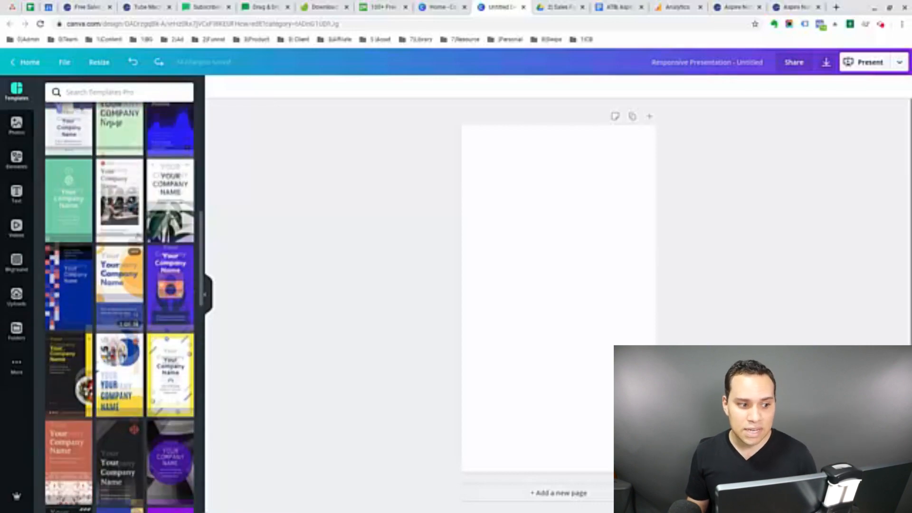
pyautogui.scroll(4, 137, 234)
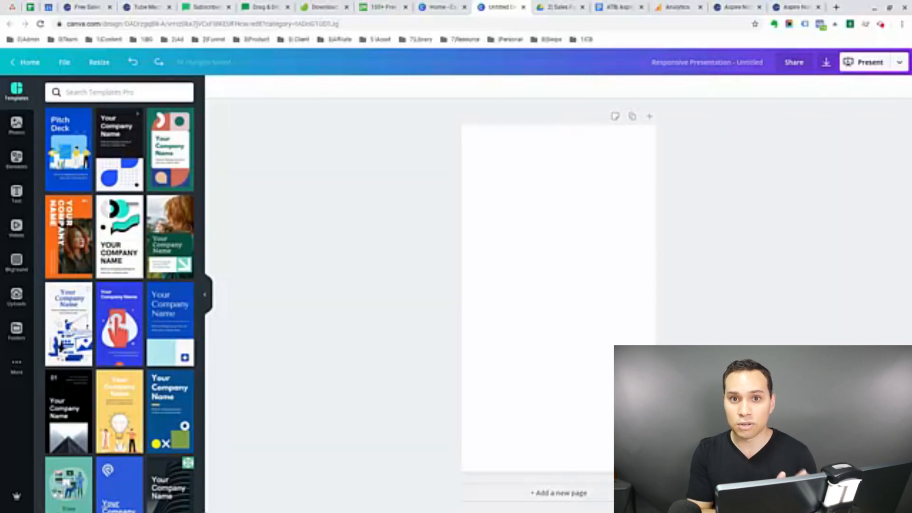
pyautogui.scroll(-1, 475, 238)
# - View the "isometric productivity" vectors on Envato Elements and compare them with the illustration on the sales funnel example page
pyautogui.click(313, 9)
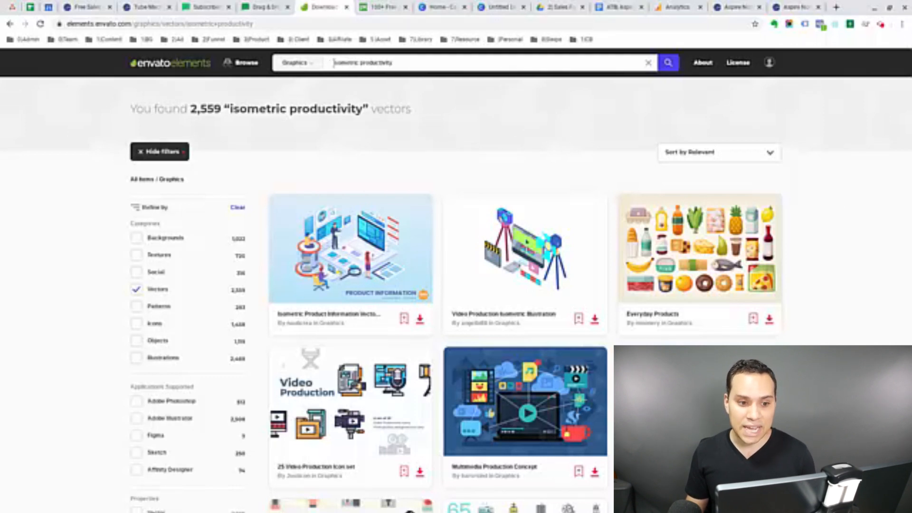
pyautogui.click(79, 6)
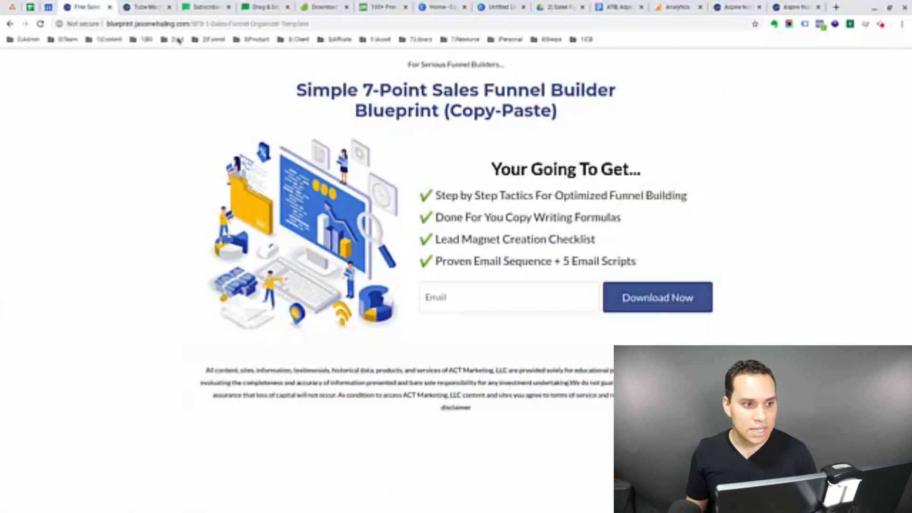
# - Return to Envato Elements and browse the first page of "isometric productivity" vectors for a feature image
pyautogui.click(323, 7)
pyautogui.moveTo(332, 64); pyautogui.dragTo(418, 71)
pyautogui.click(423, 65)
pyautogui.scroll(-5, 860, 213)
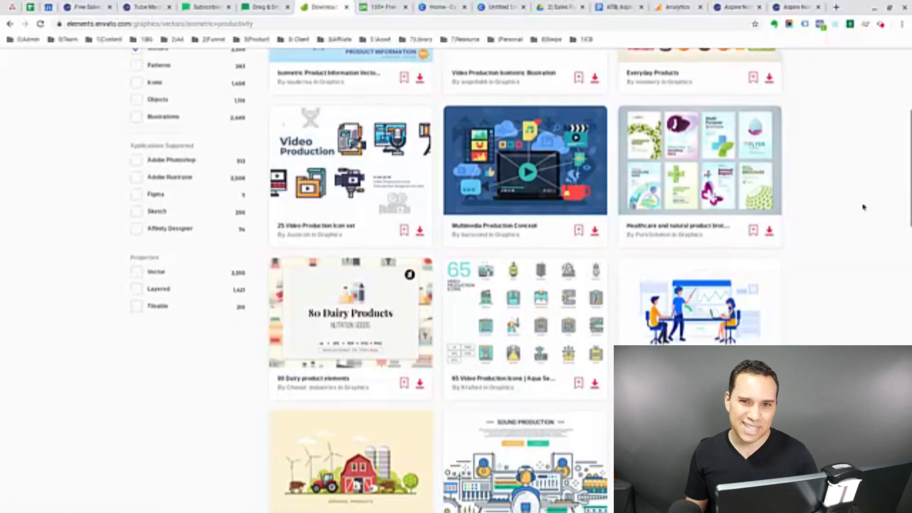
pyautogui.scroll(-5, 863, 208)
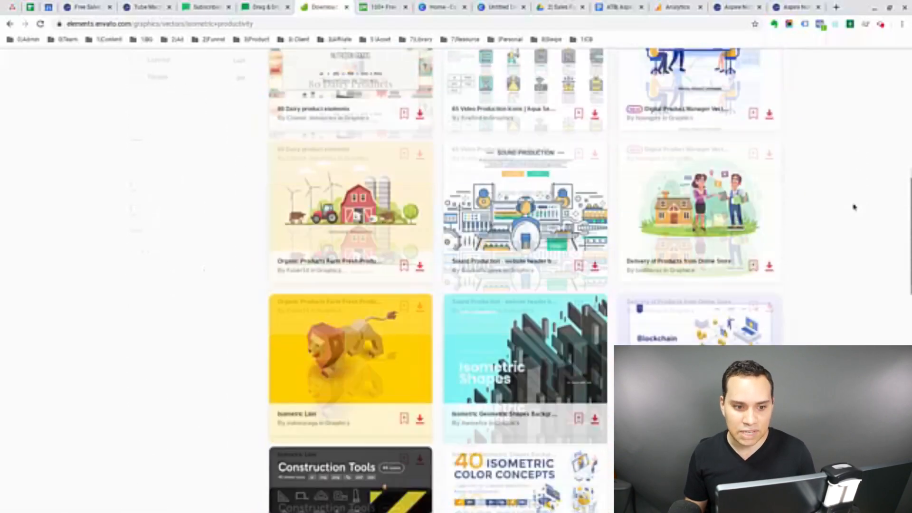
pyautogui.scroll(-10, 854, 208)
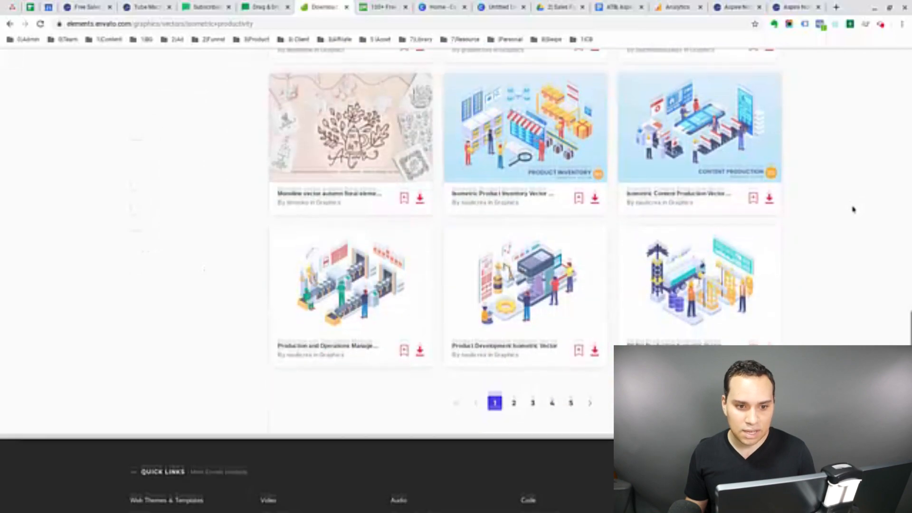
pyautogui.scroll(2, 854, 209)
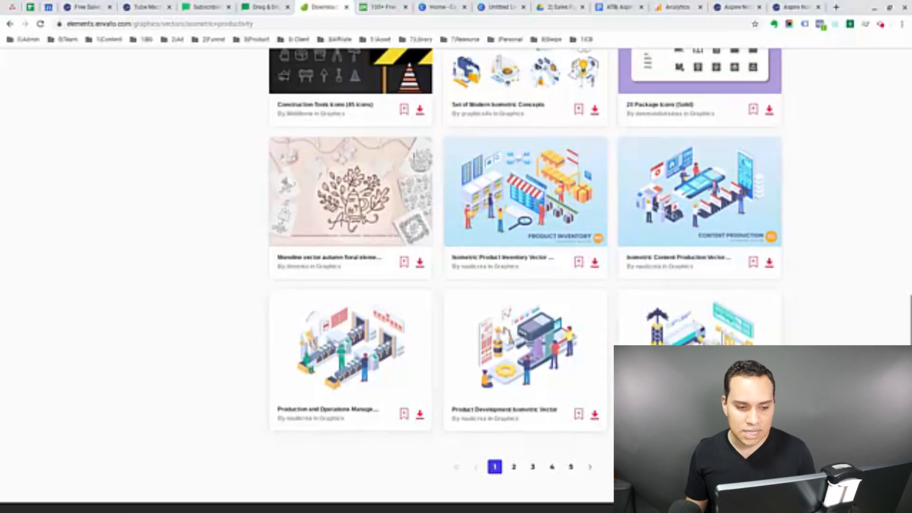
pyautogui.scroll(3, 756, 316)
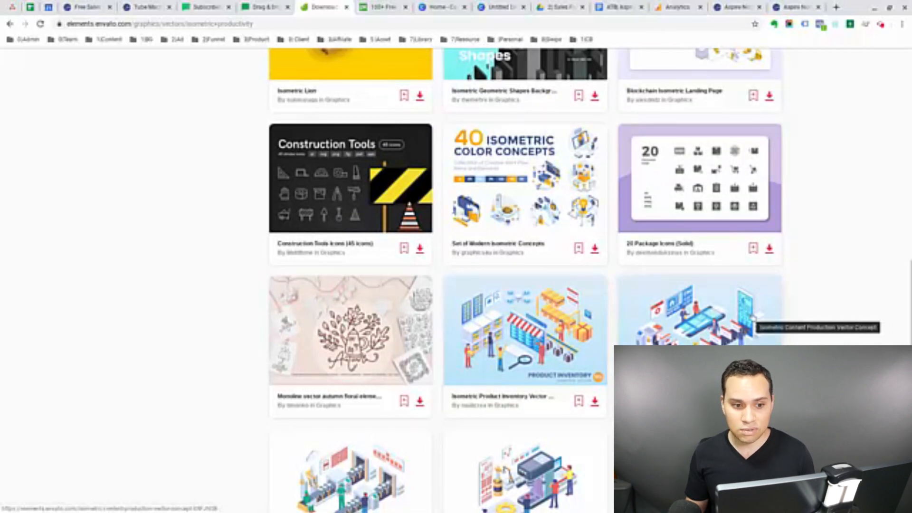
pyautogui.scroll(-1, 700, 270)
# - Open the Set of Modern Isometric Concepts and look through its preview images
pyautogui.click(560, 159)
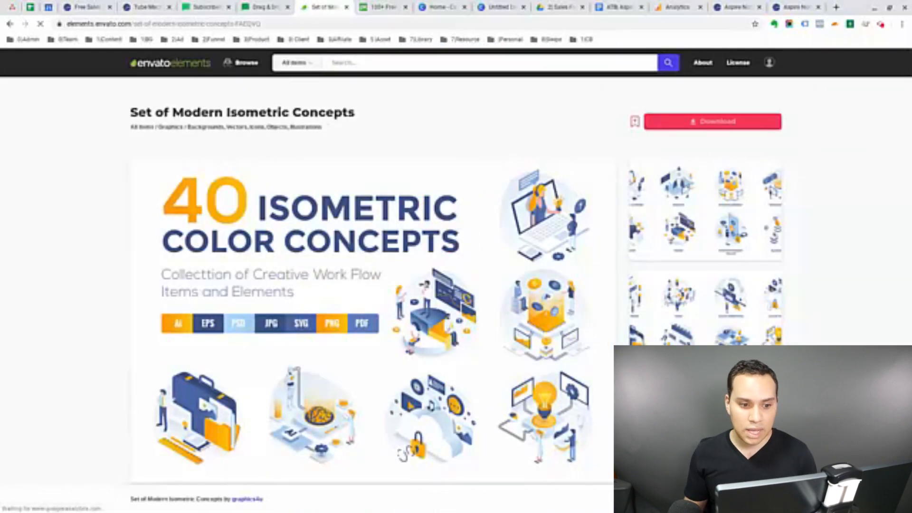
pyautogui.click(383, 287)
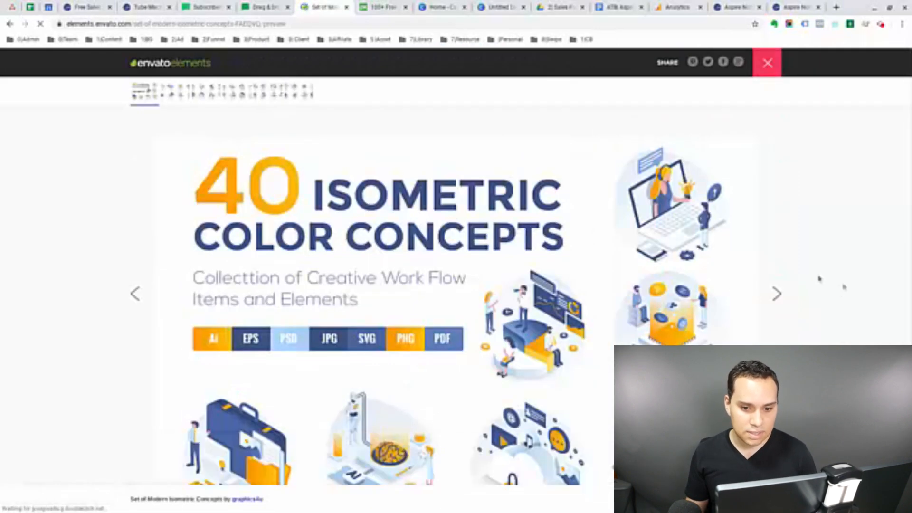
pyautogui.scroll(-2, 729, 272)
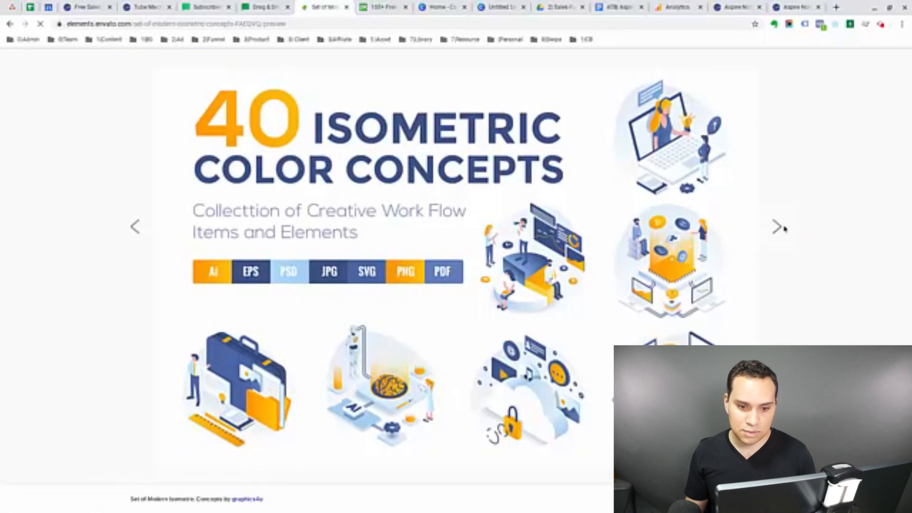
pyautogui.click(776, 226)
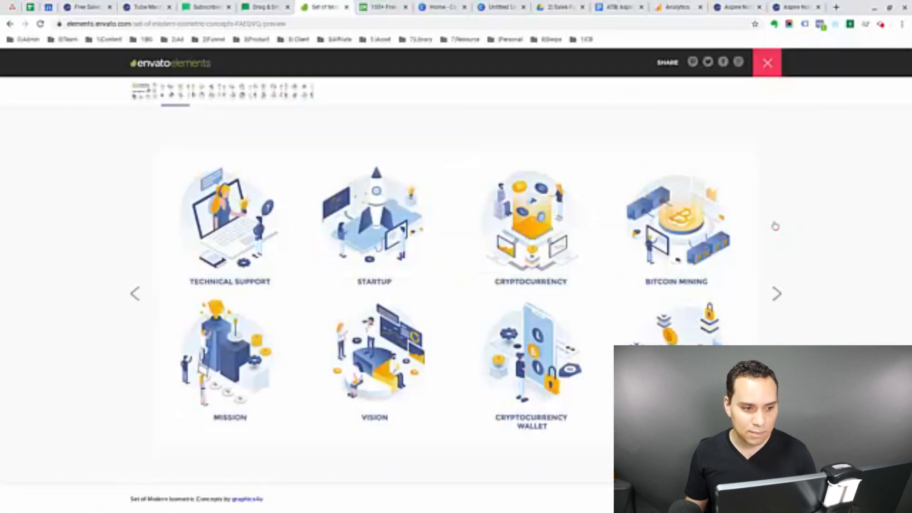
pyautogui.click(775, 292)
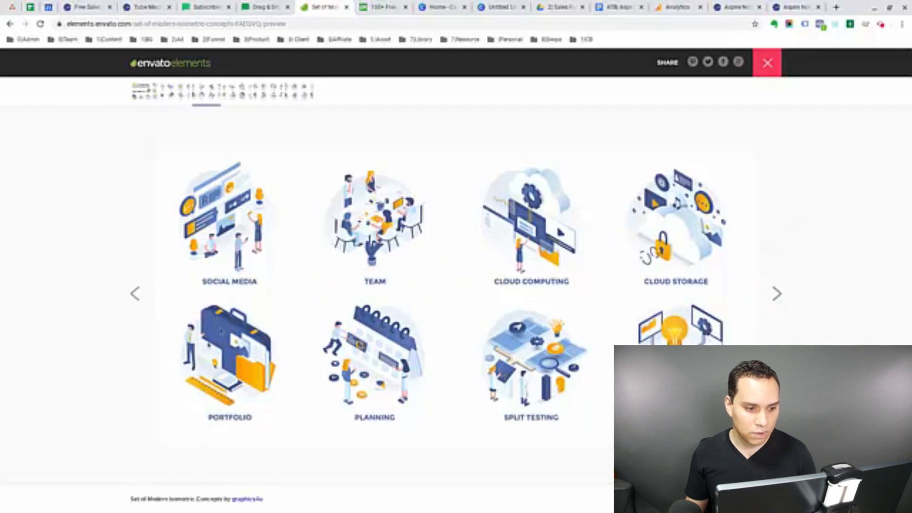
pyautogui.click(135, 293)
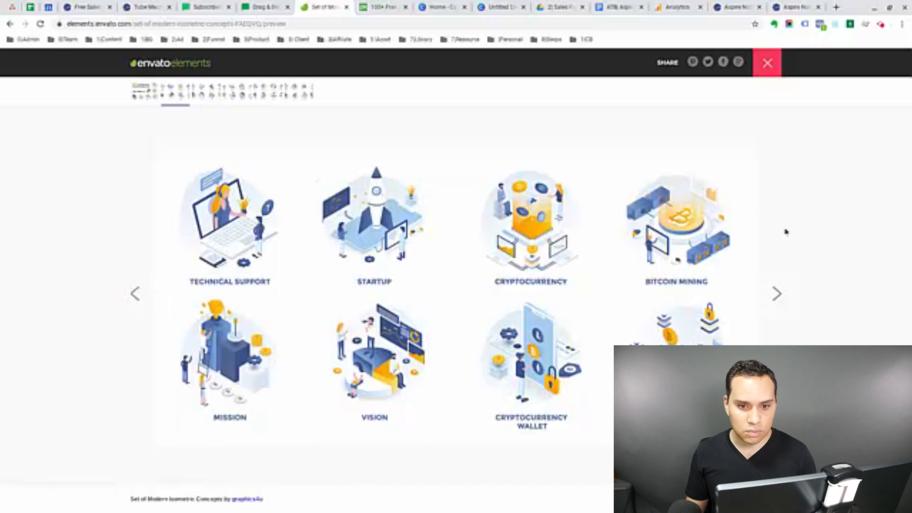
# - Add the Set of Modern Isometric Concepts to the JW Blog project and download it
pyautogui.click(746, 497)
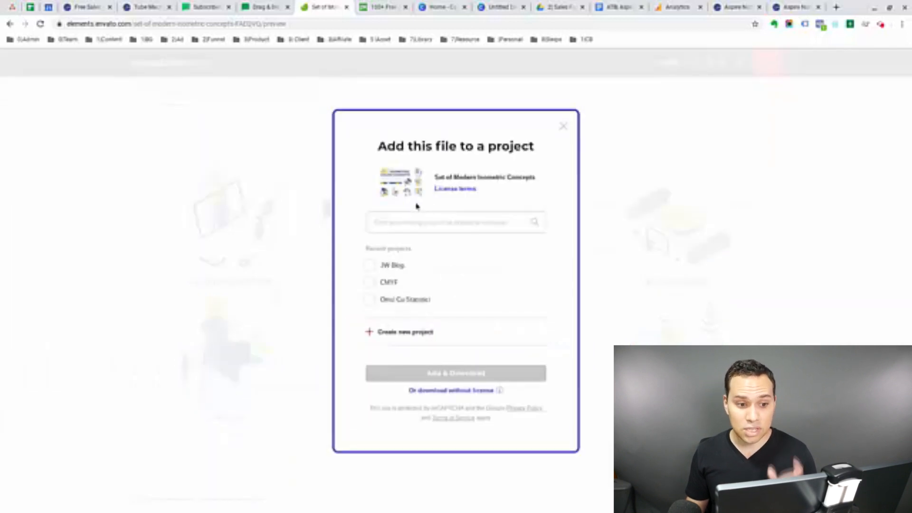
pyautogui.click(390, 267)
pyautogui.click(490, 370)
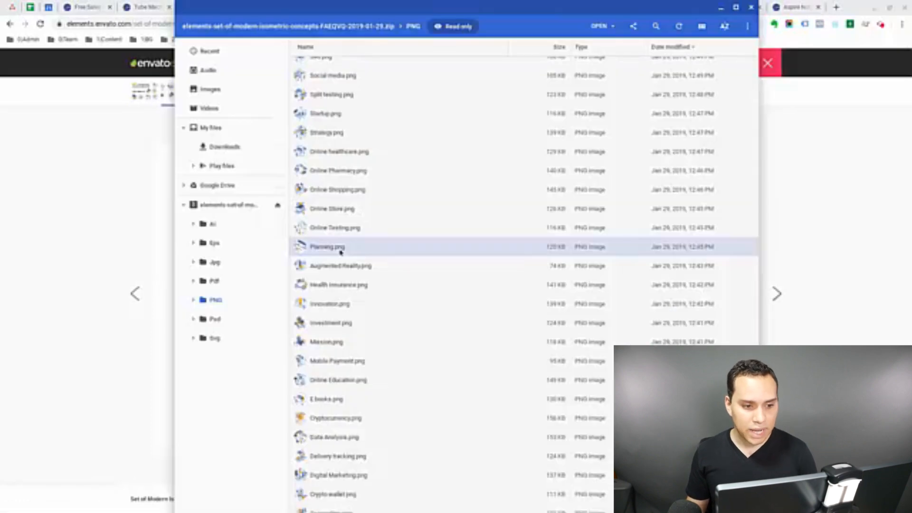
# - Preview Planning.png from the downloaded set's PNG folder, close it and move the file window aside
pyautogui.doubleClick(340, 247)
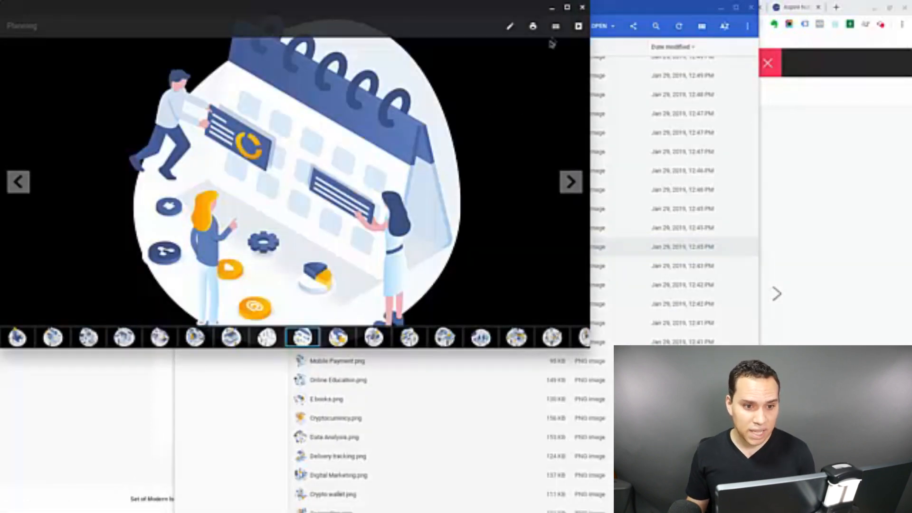
pyautogui.click(582, 7)
pyautogui.moveTo(584, 9); pyautogui.dragTo(695, 4)
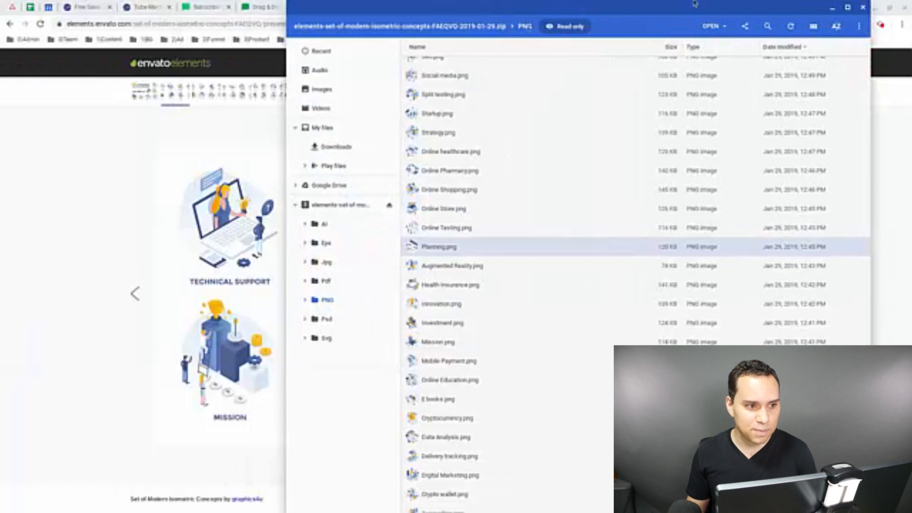
# - Switch to MailerLite, upload Planning.png to the file manager and use it as the signup form's image
pyautogui.click(262, 7)
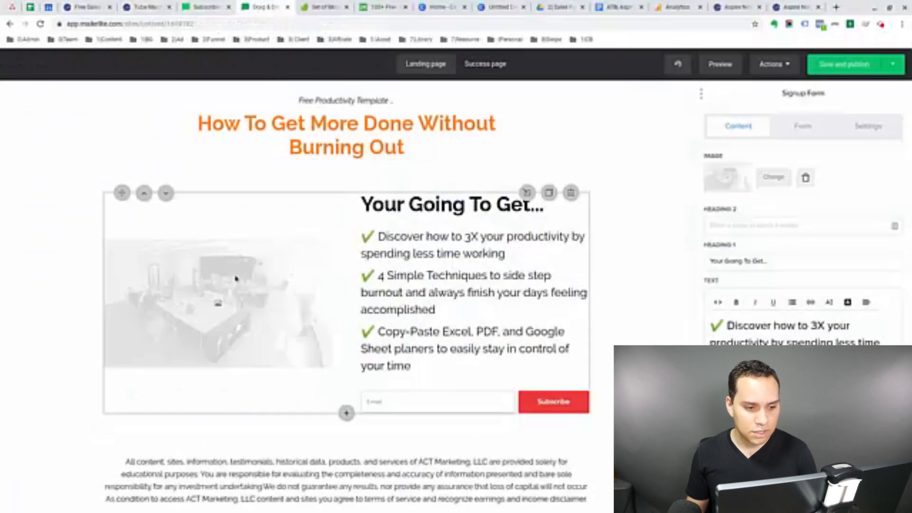
pyautogui.click(724, 178)
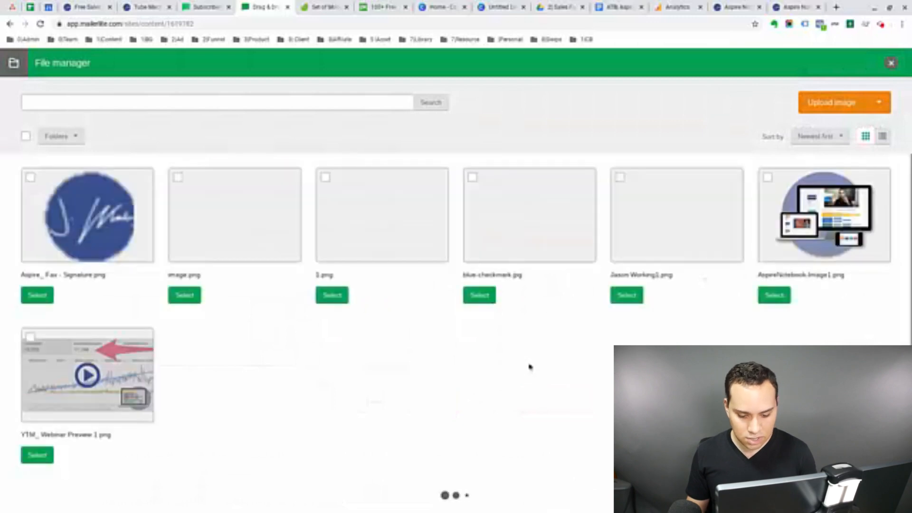
pyautogui.hotkey('alt', 'Tab')
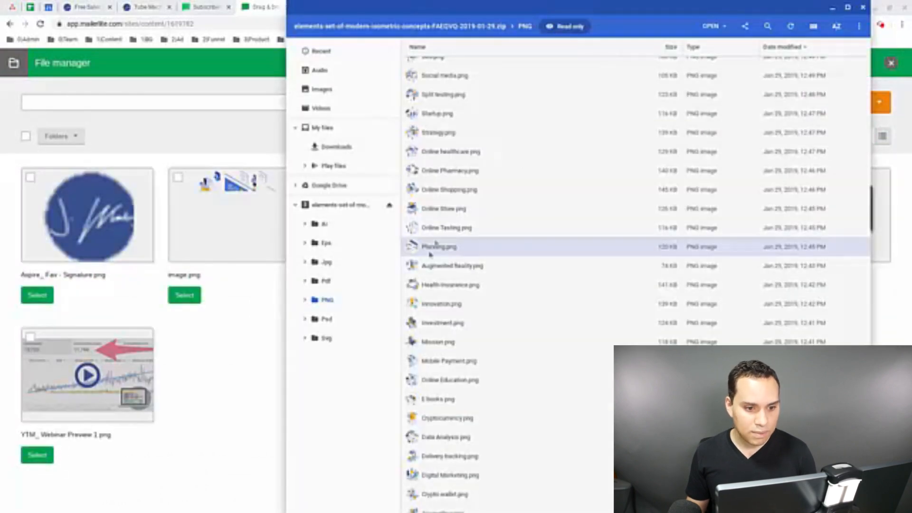
pyautogui.moveTo(436, 248); pyautogui.dragTo(204, 366)
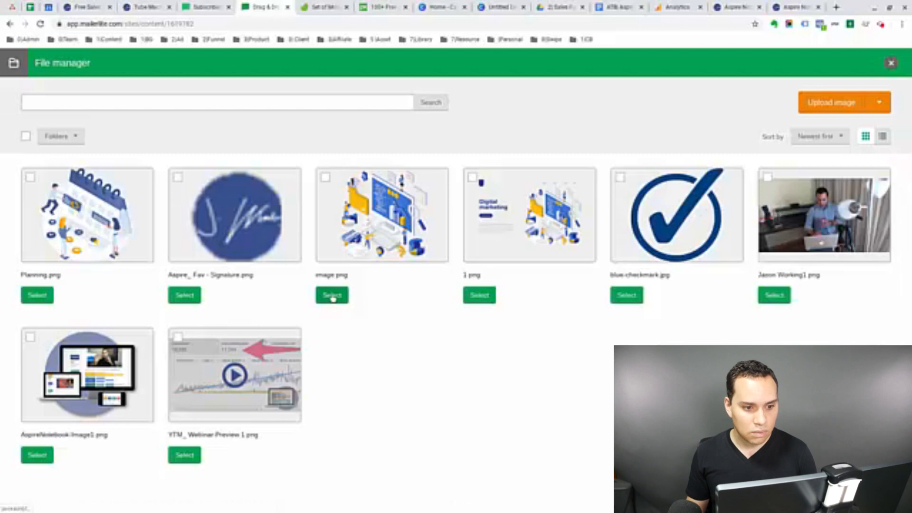
pyautogui.click(36, 297)
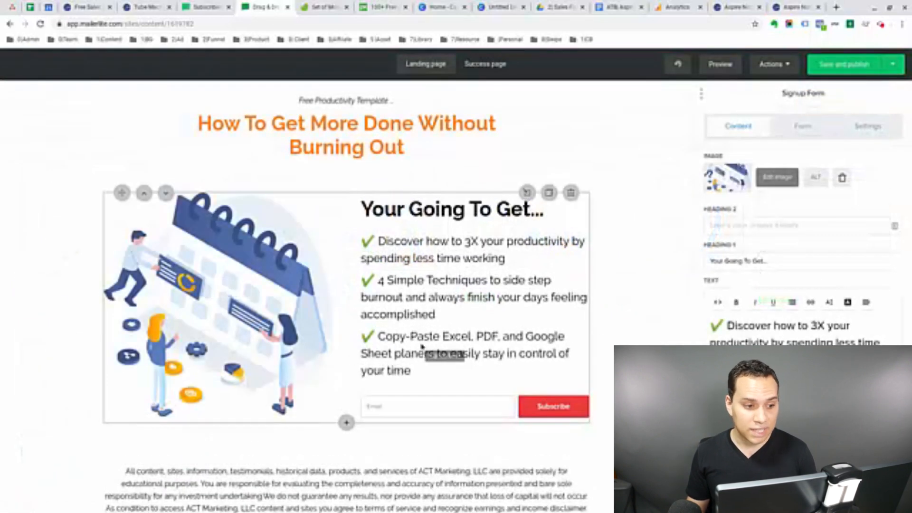
# - Save and publish the landing page and check its URL ending, ATB-1-Aspire-Time-Blocking-Template
pyautogui.scroll(-1, 621, 283)
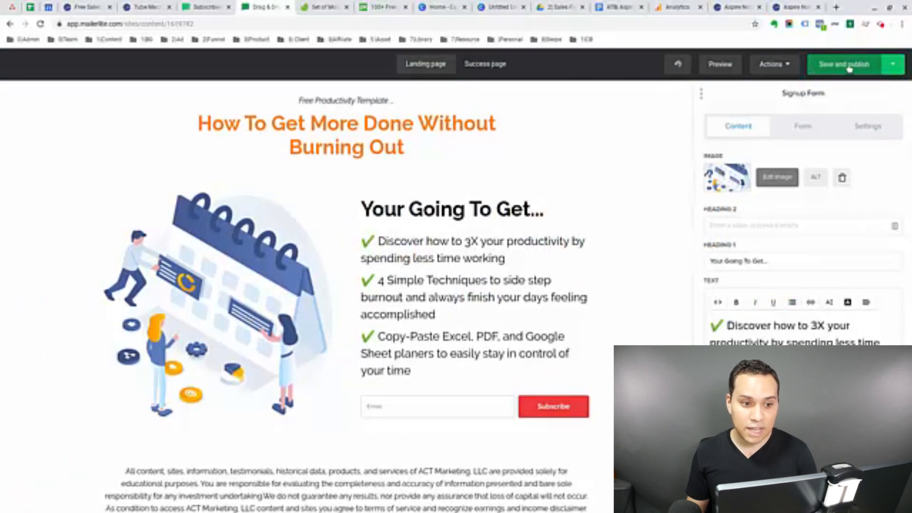
pyautogui.click(849, 69)
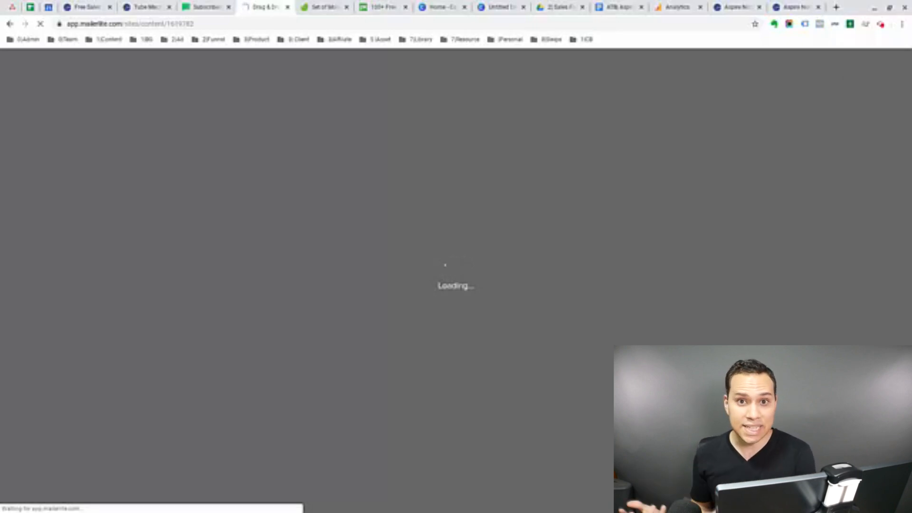
pyautogui.scroll(-2, 244, 156)
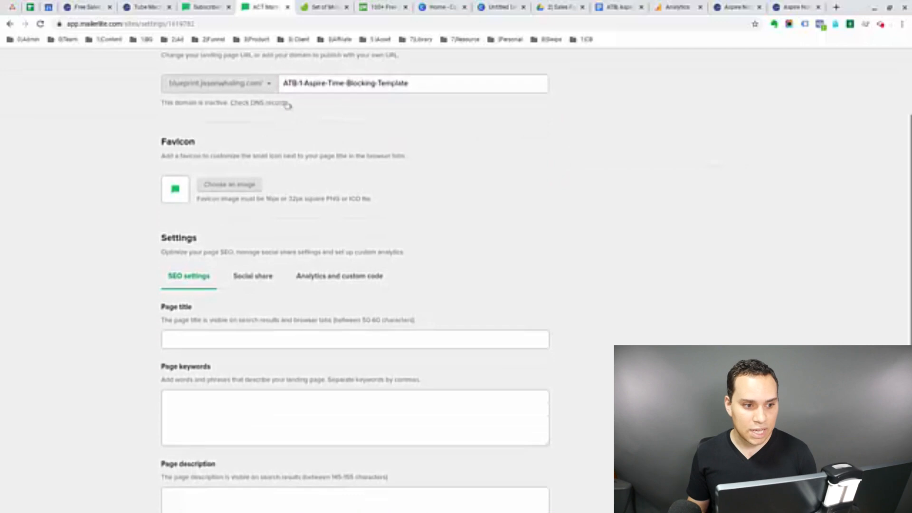
pyautogui.moveTo(284, 84); pyautogui.dragTo(432, 84)
pyautogui.click(499, 155)
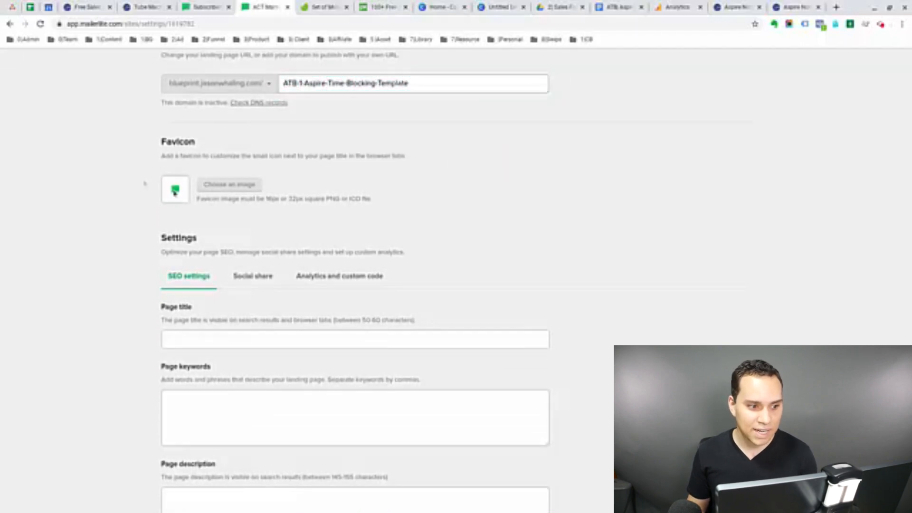
# - Set the landing page's favicon to the existing image Aspire_ Fav - Signature.png
pyautogui.click(223, 186)
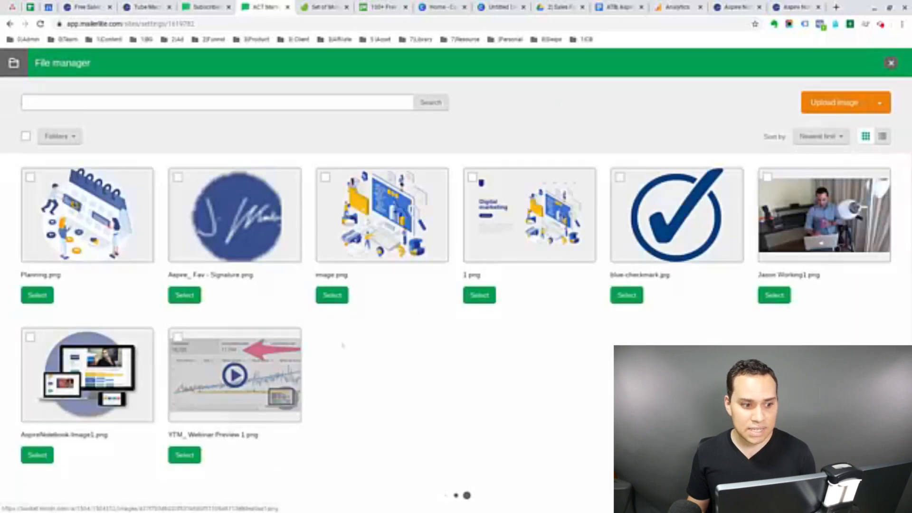
pyautogui.click(184, 295)
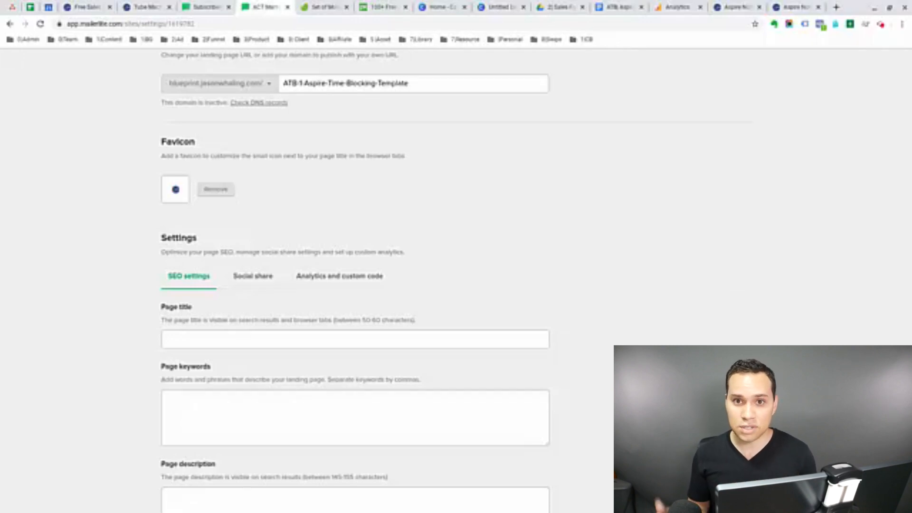
pyautogui.scroll(1, 192, 301)
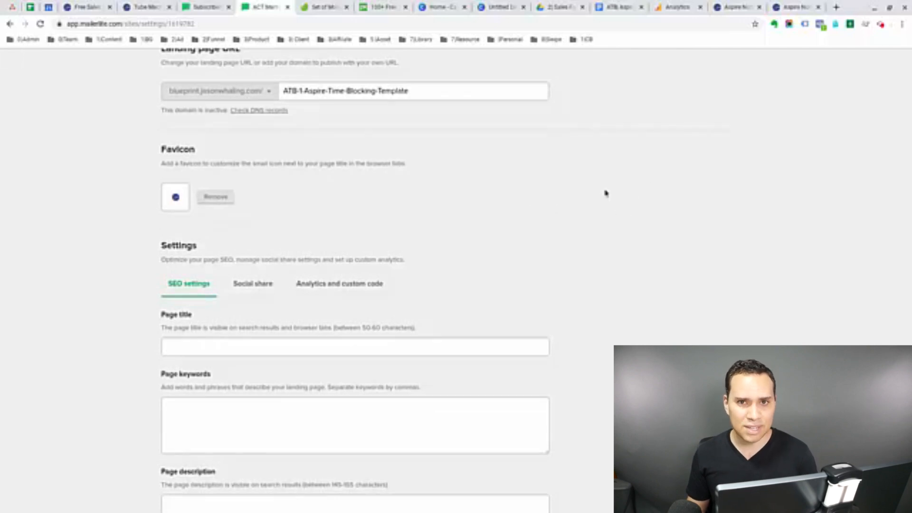
# - Review the analytics and code injection settings, leave them blank, and save the landing page settings
pyautogui.scroll(-3, 604, 195)
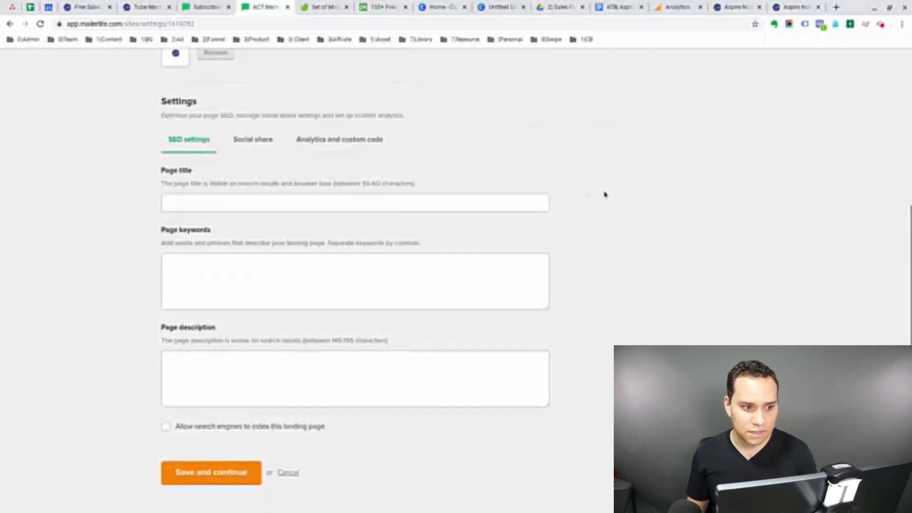
pyautogui.click(351, 139)
pyautogui.scroll(-2, 333, 238)
pyautogui.click(217, 302)
pyautogui.press('Tab')
pyautogui.click(200, 288)
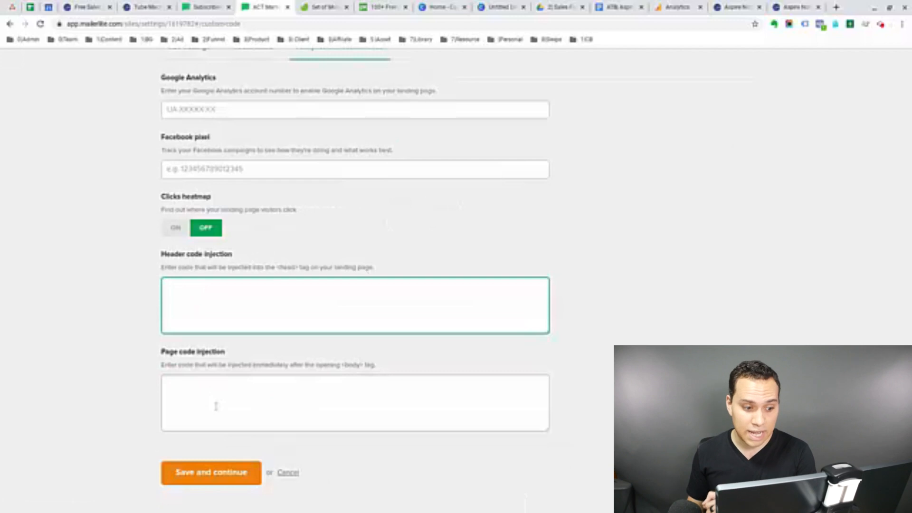
pyautogui.click(228, 471)
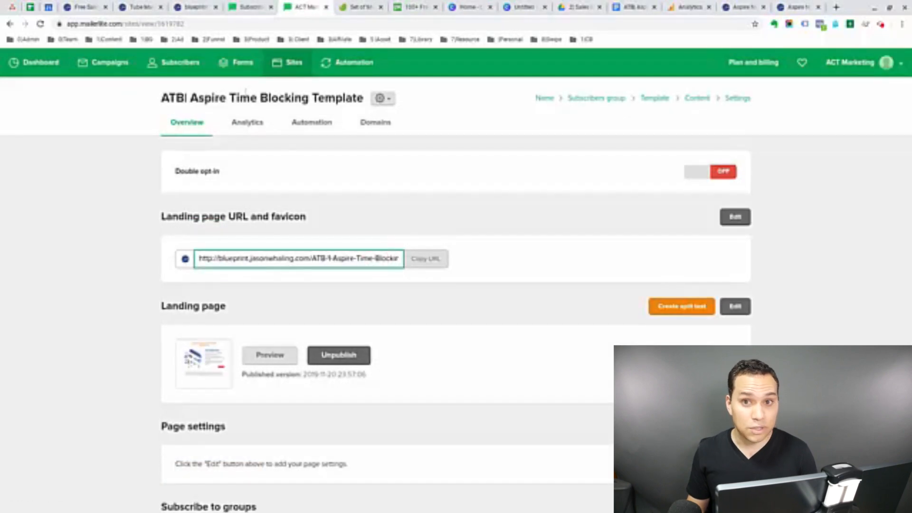
# - View the published time blocking squeeze page and examine the layout of the Aspire Notebook offer page
pyautogui.click(195, 9)
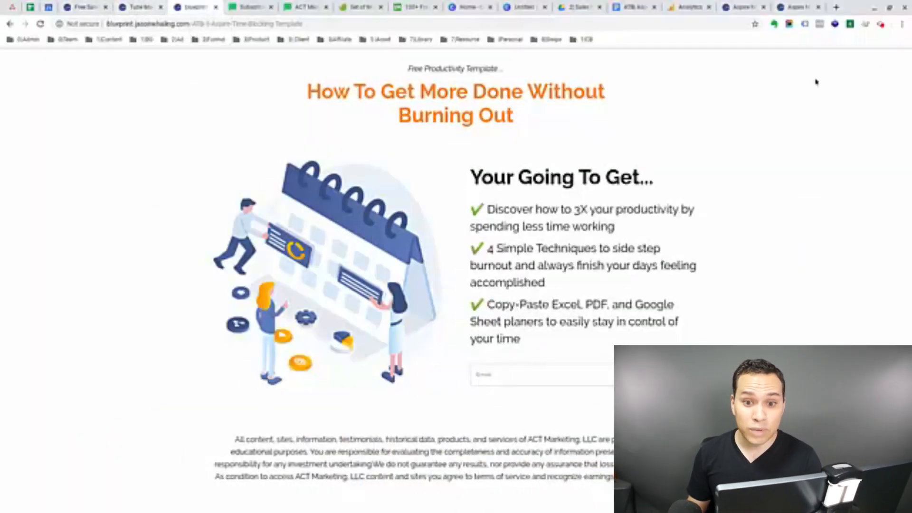
pyautogui.click(741, 9)
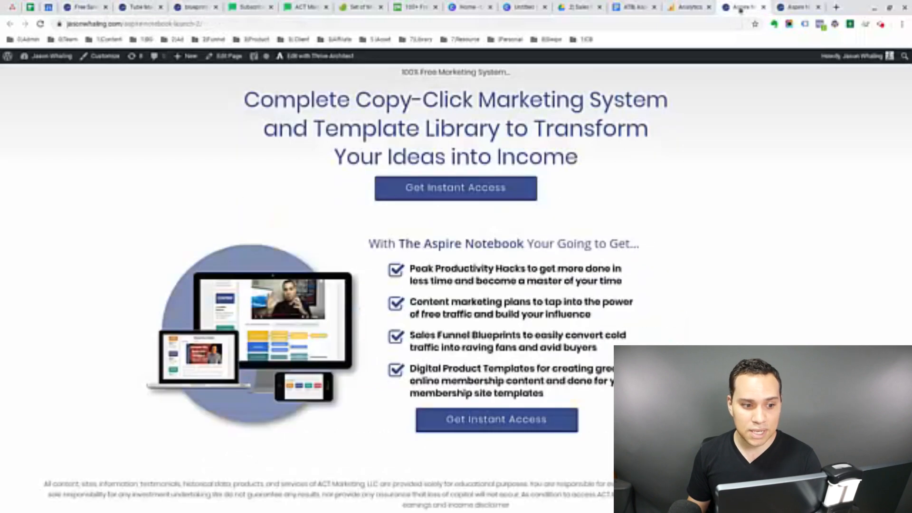
pyautogui.scroll(-1, 661, 253)
pyautogui.scroll(1, 627, 268)
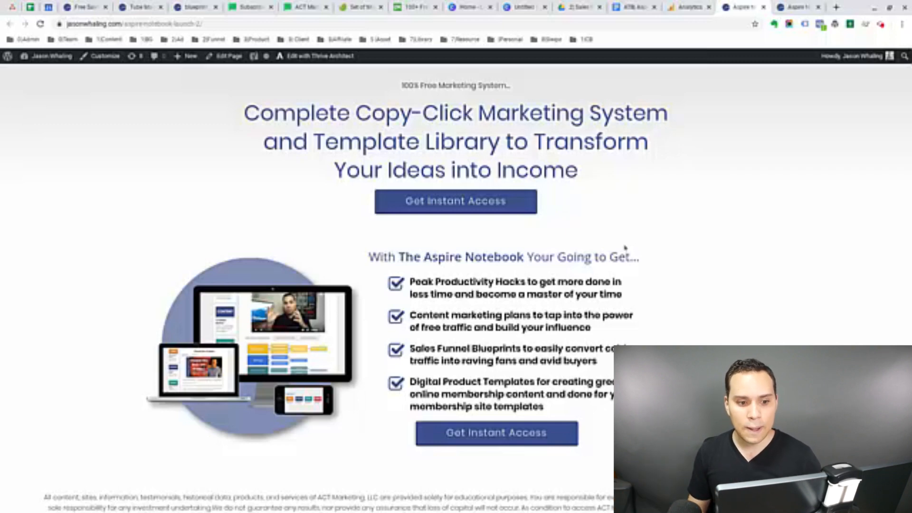
pyautogui.scroll(-1, 694, 277)
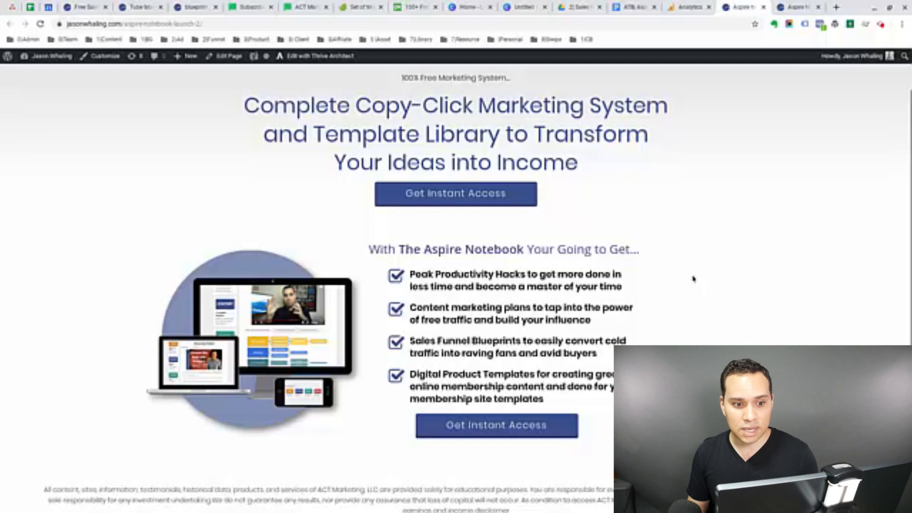
pyautogui.scroll(1, 694, 276)
pyautogui.scroll(-1, 693, 277)
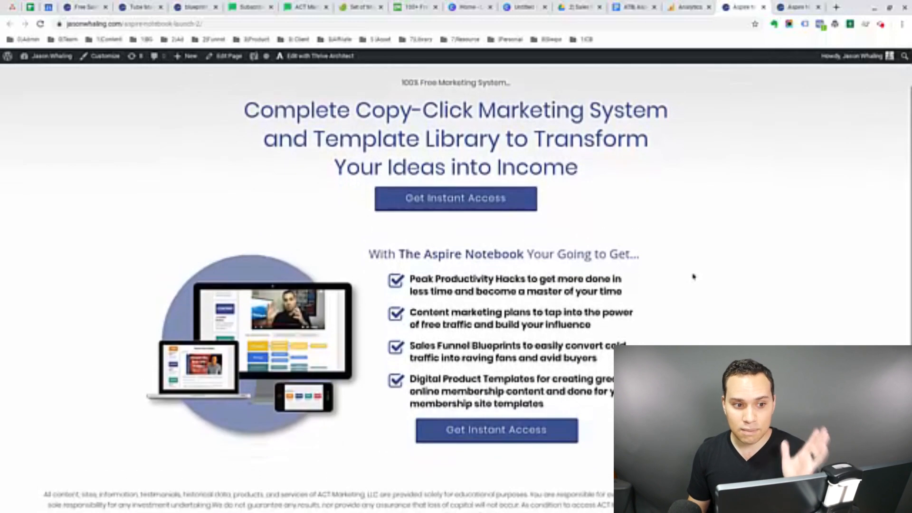
# - Compare the Aspire Notebook offer page's headline, bullets and layout with the published time blocking squeeze page
pyautogui.scroll(1, 694, 277)
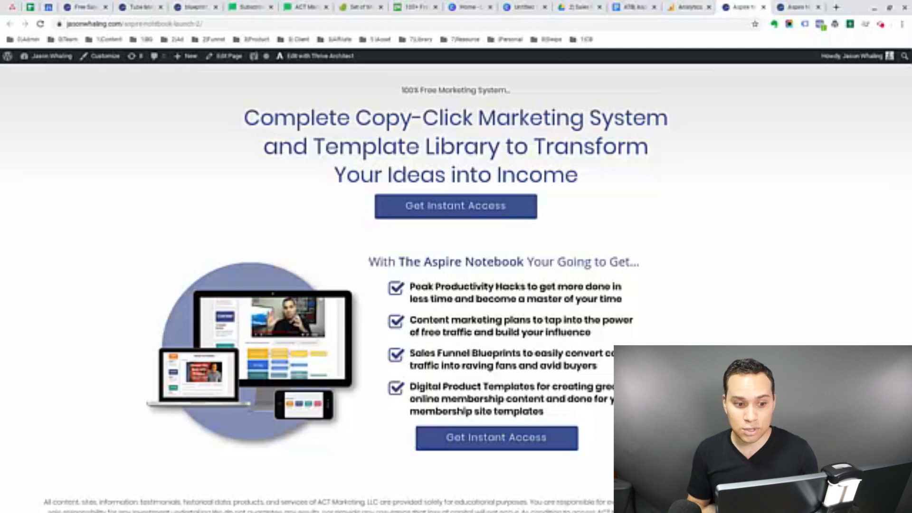
pyautogui.click(199, 8)
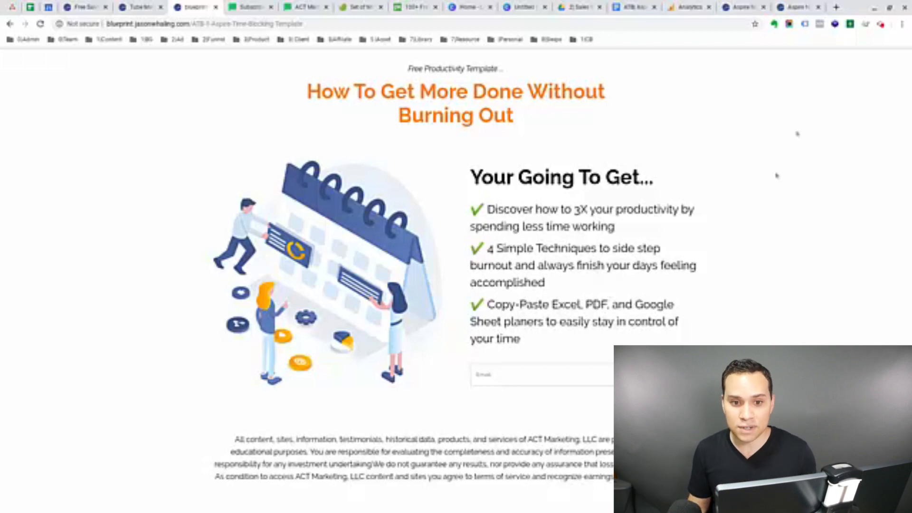
pyautogui.click(731, 9)
pyautogui.scroll(-1, 672, 255)
pyautogui.scroll(1, 675, 251)
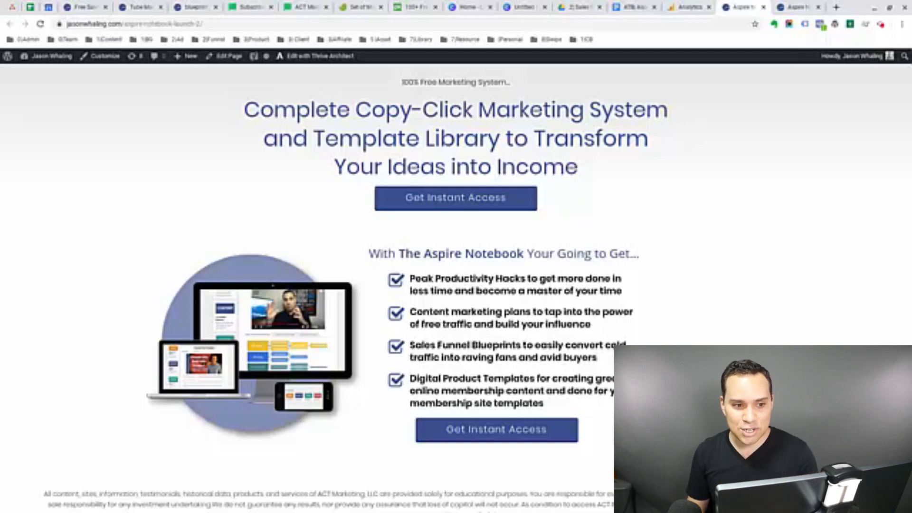
pyautogui.scroll(1, 675, 266)
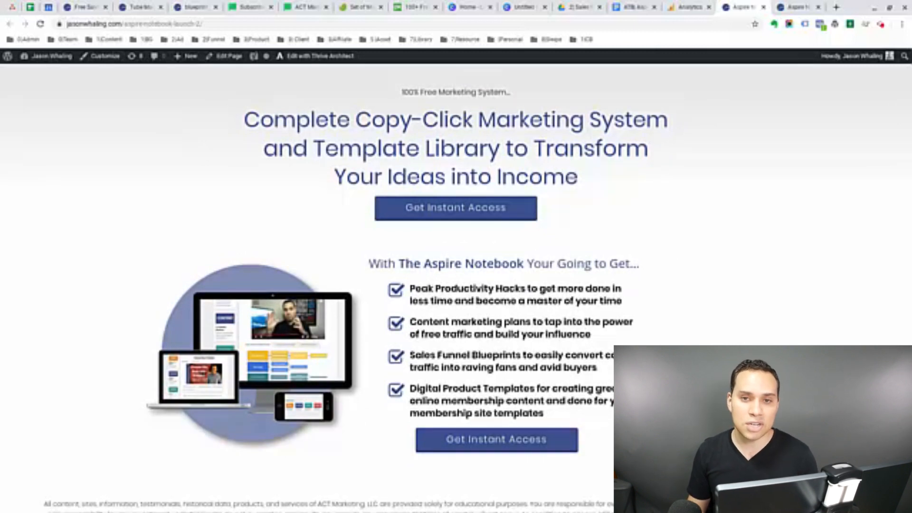
pyautogui.click(806, 10)
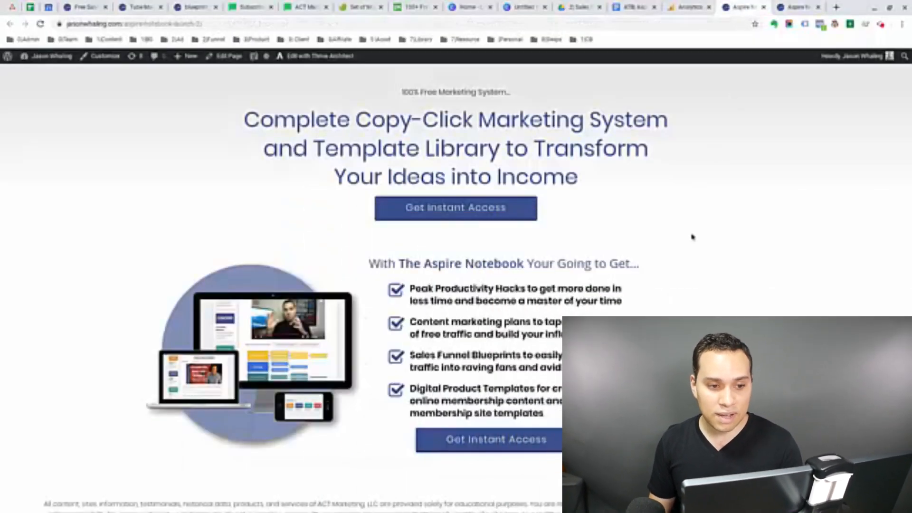
# - Examine the YouTube organic traffic by campaign in Google Analytics, including the an-time-blocking campaign
pyautogui.click(684, 10)
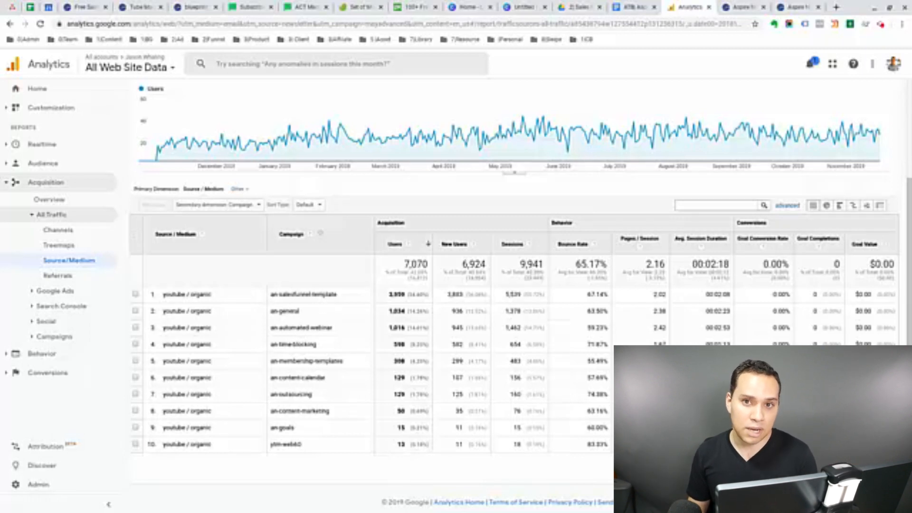
pyautogui.moveTo(272, 344); pyautogui.dragTo(325, 350)
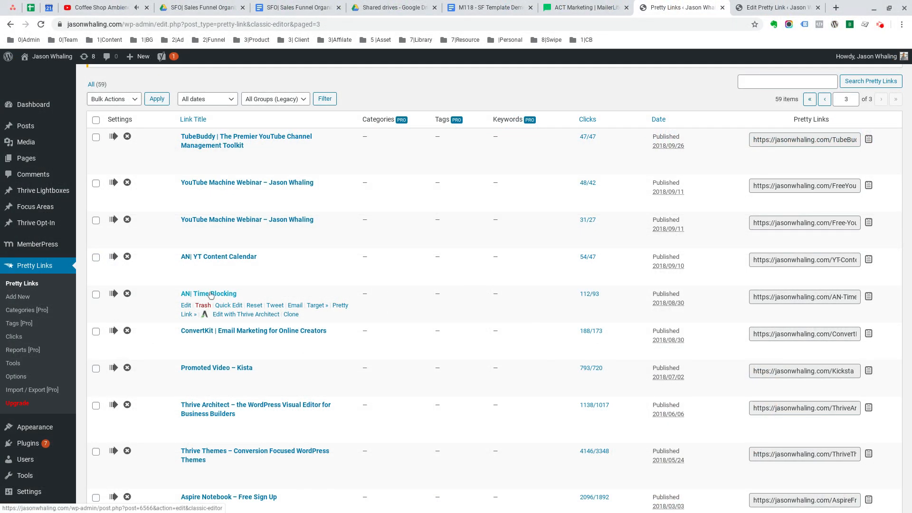
# - Set the target URL of the AN| YT Content Calendar pretty link to the blueprint subdomain's ANB-Aspire-Notebook-Launch-3 page and update the link
pyautogui.click(758, 10)
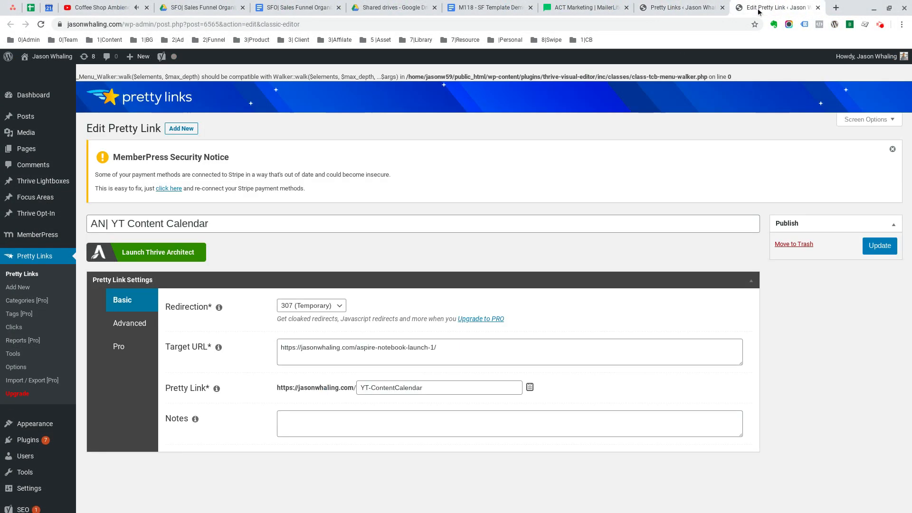
pyautogui.tripleClick(465, 344)
pyautogui.write('http://blueprint.jasonwhaling.com/ANB-Aspire-Notebook-Launch-3')
pyautogui.click(879, 246)
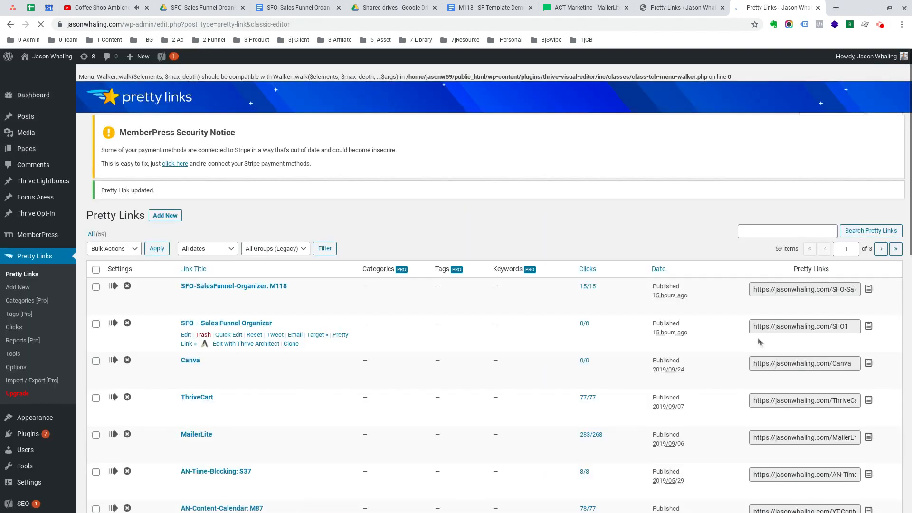
# - Open both YouTube Machine Webinar entries from page 3 of the Pretty Links list in separate tabs
pyautogui.scroll(-3, 595, 329)
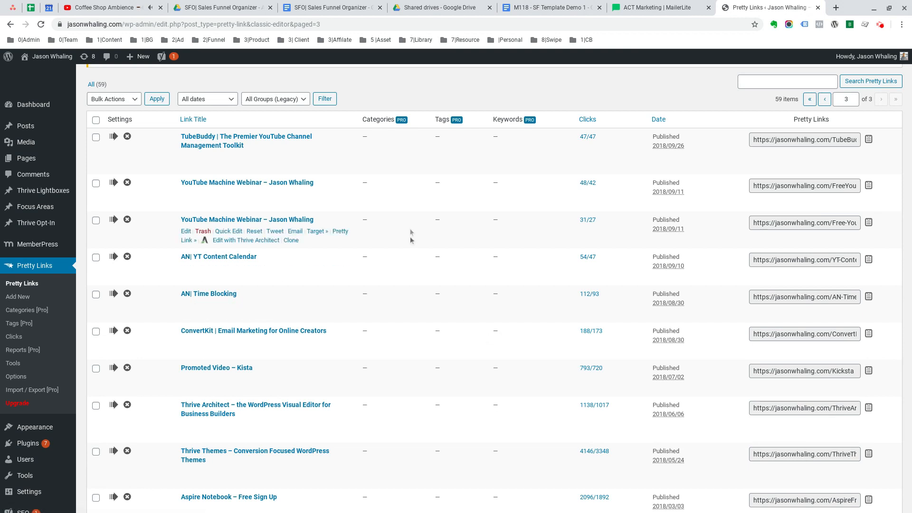
pyautogui.middleClick(212, 218)
pyautogui.middleClick(233, 184)
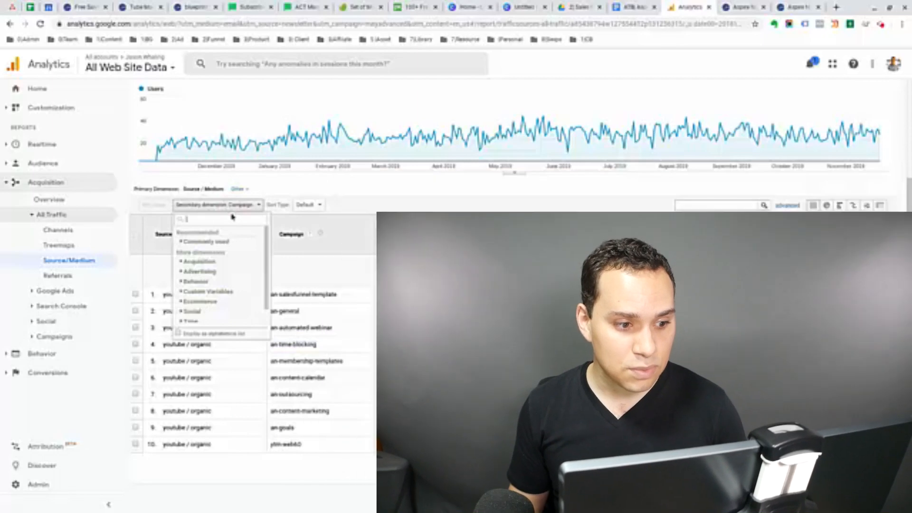
# - Change the secondary dimension of the Google Analytics Source/Medium report to Ad Content
pyautogui.click(182, 261)
pyautogui.scroll(-2, 205, 269)
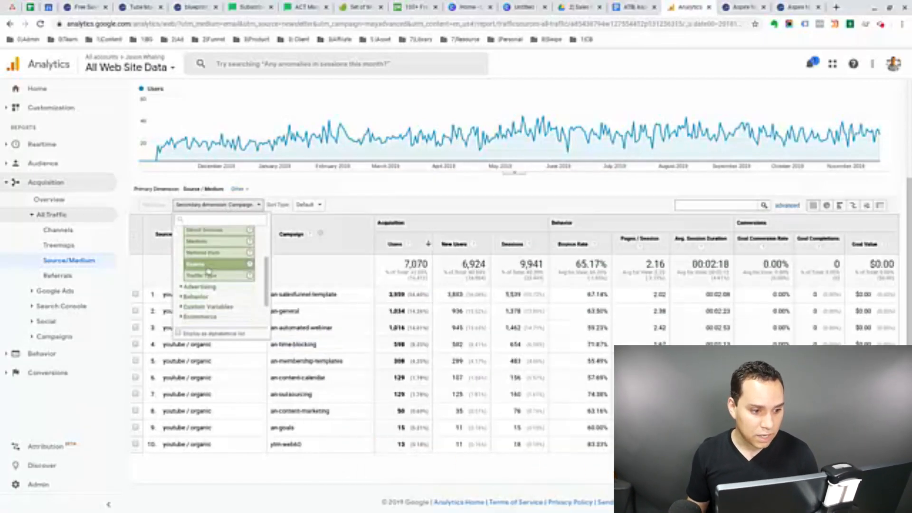
pyautogui.scroll(1, 205, 262)
pyautogui.scroll(-1, 205, 268)
pyautogui.scroll(-1, 206, 269)
pyautogui.click(180, 259)
pyautogui.click(221, 279)
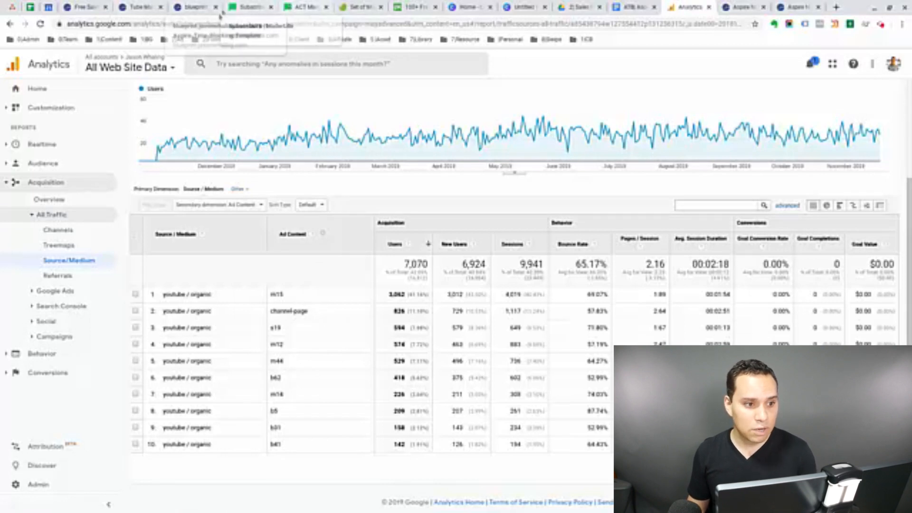
# - Review the landing pages listed under MailerLite's sites and compare them with the Aspire Notebook offer page
pyautogui.click(302, 7)
pyautogui.click(290, 61)
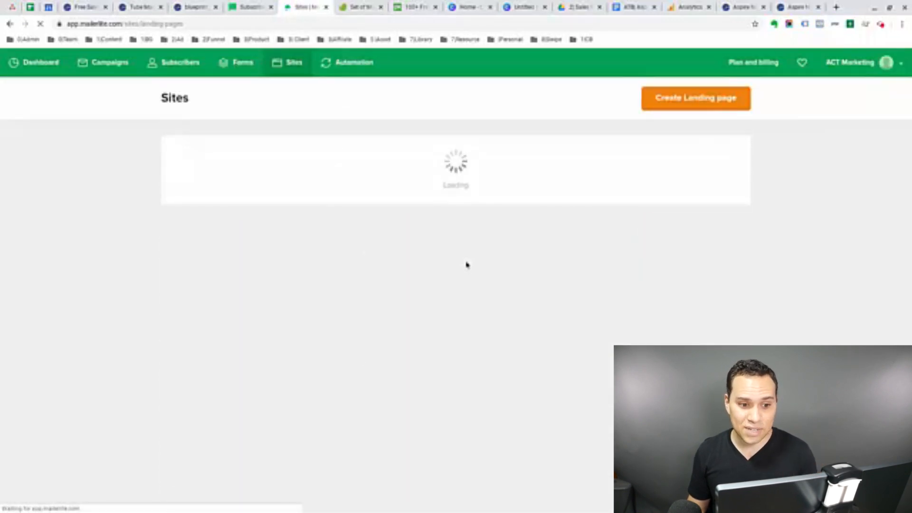
pyautogui.scroll(-2, 375, 336)
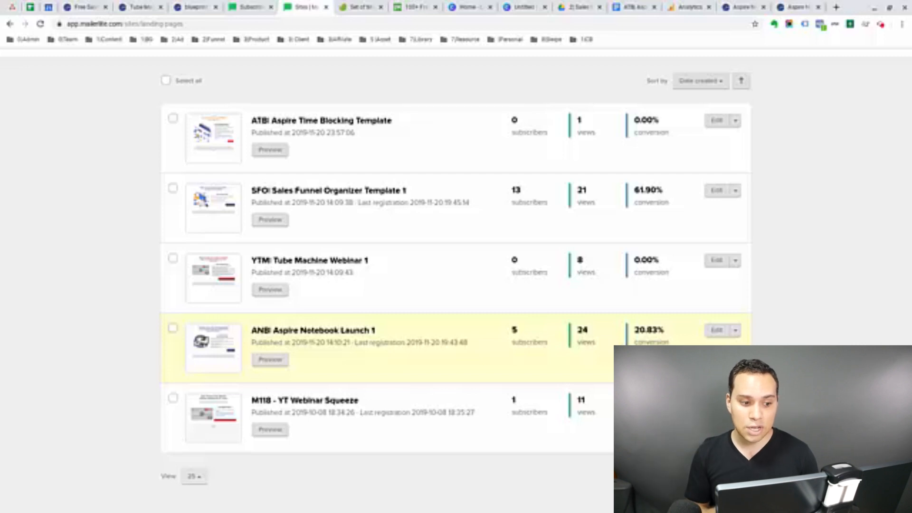
pyautogui.click(743, 7)
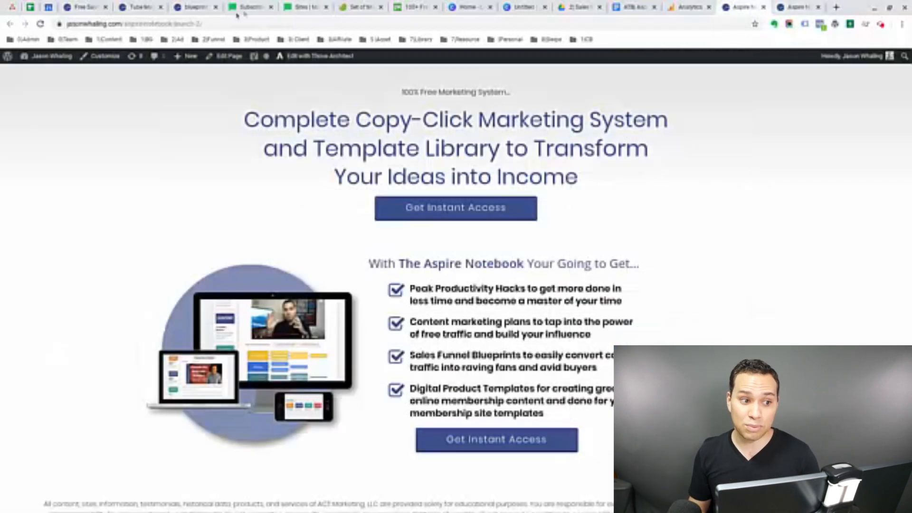
pyautogui.click(304, 7)
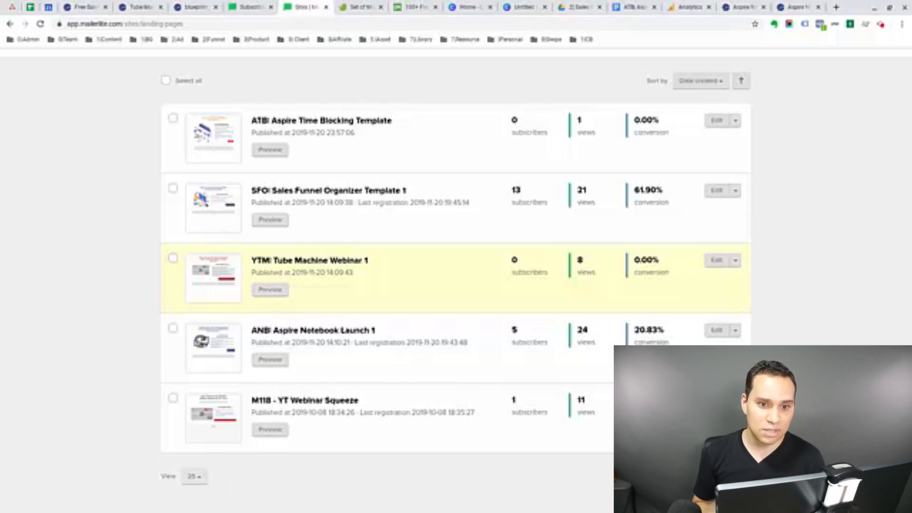
# - Find the Lead Magnet Outline in the ATB| Aspire Time Blocking Template document and examine Tip #1 and its note
pyautogui.click(635, 7)
pyautogui.scroll(-15, 447, 304)
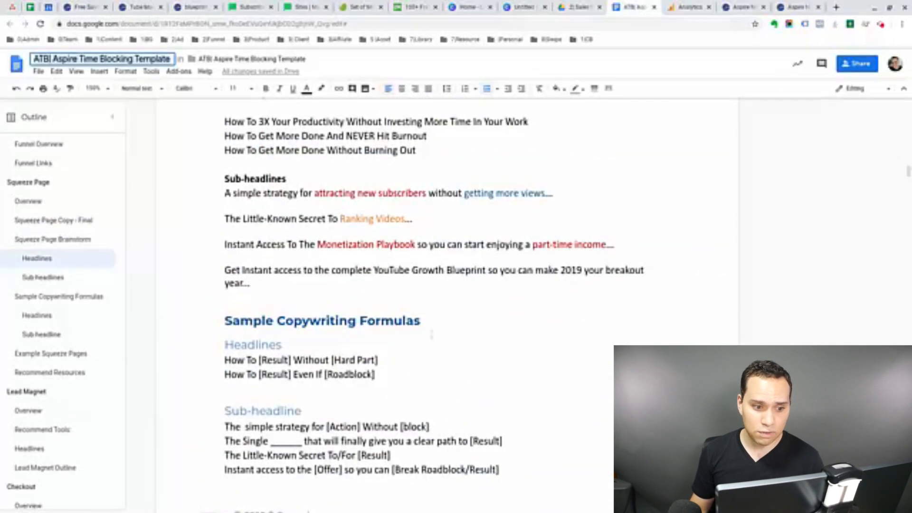
pyautogui.scroll(-15, 563, 244)
pyautogui.scroll(-7, 564, 244)
pyautogui.scroll(3, 452, 282)
pyautogui.scroll(-2, 453, 282)
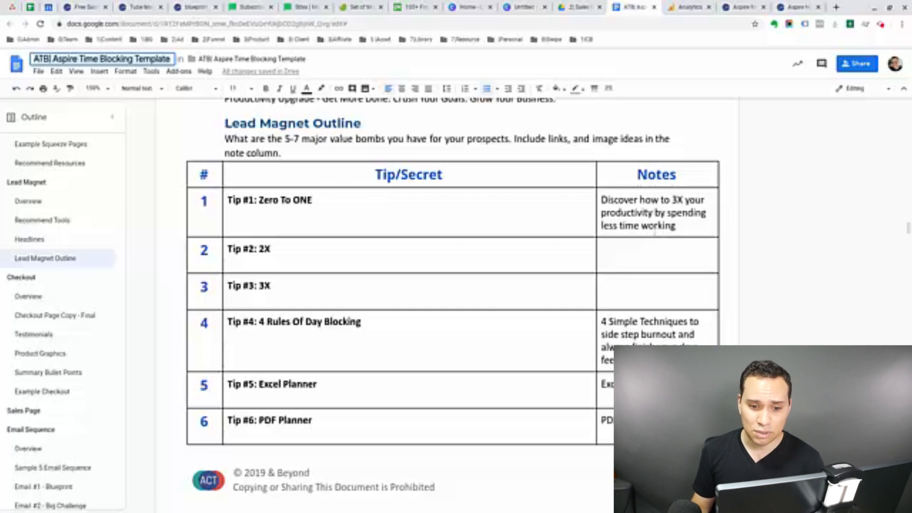
pyautogui.click(682, 229)
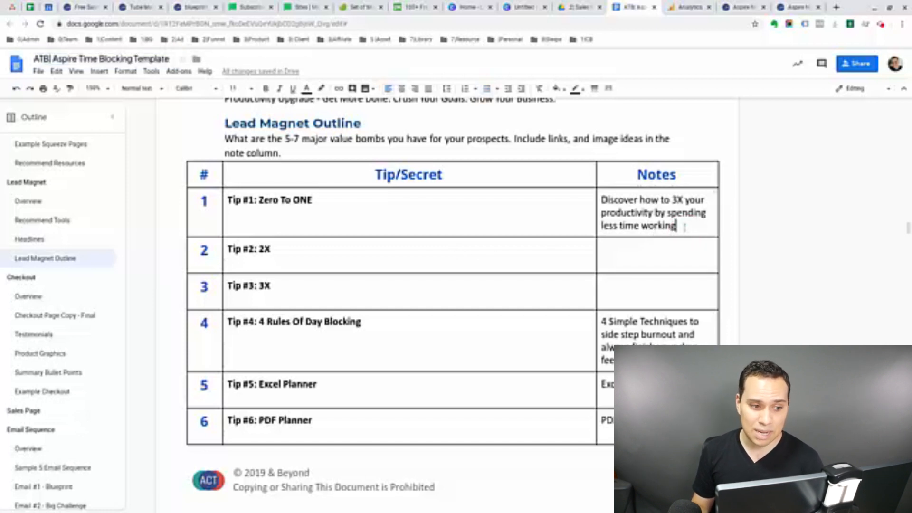
pyautogui.click(364, 206)
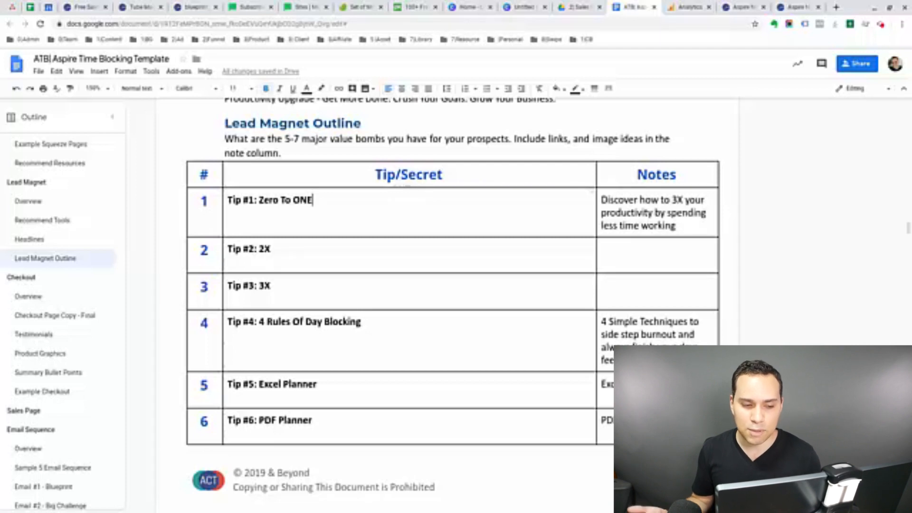
# - Review Tips #4 to #7 of the lead magnet outline and their corresponding notes
pyautogui.scroll(-3, 617, 285)
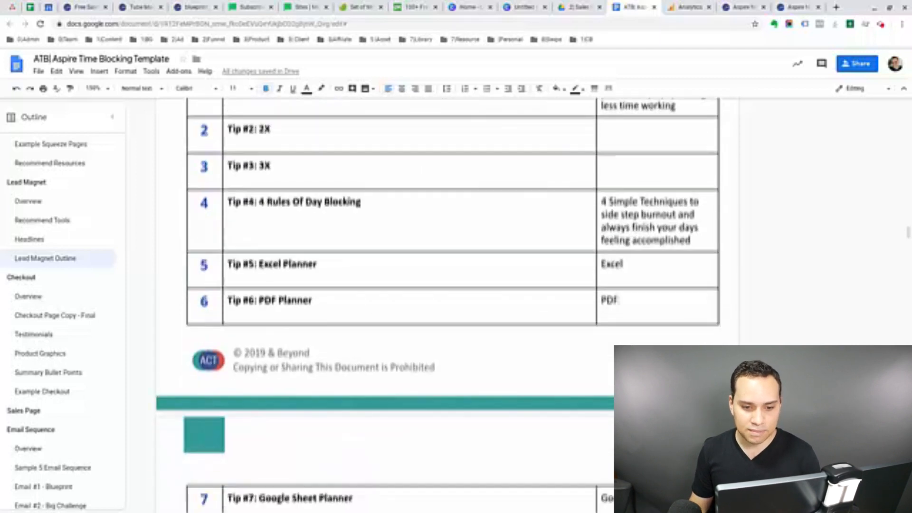
pyautogui.scroll(-1, 600, 214)
pyautogui.scroll(-2, 599, 215)
pyautogui.scroll(1, 599, 215)
pyautogui.moveTo(602, 155); pyautogui.dragTo(665, 451)
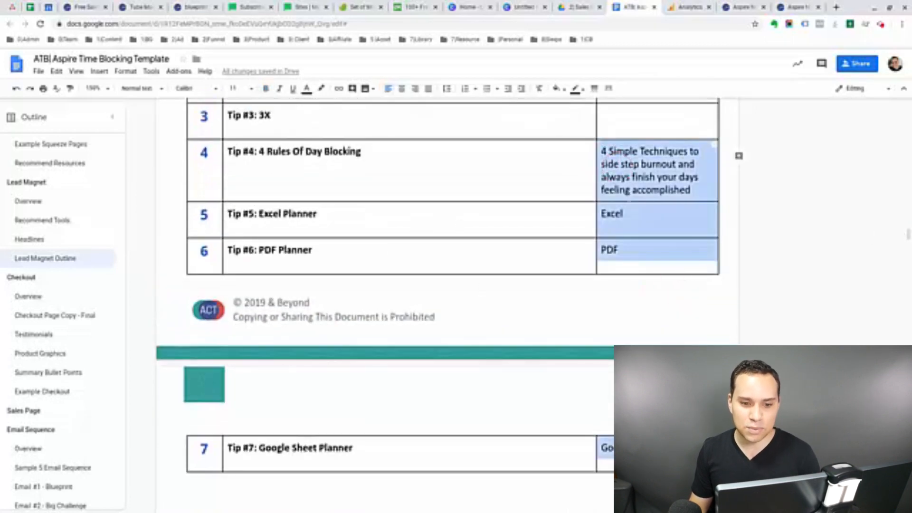
pyautogui.click(638, 220)
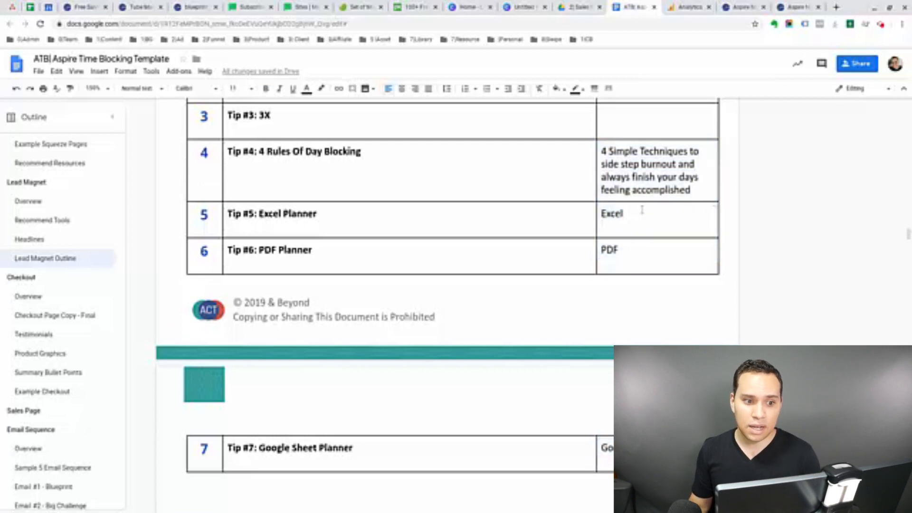
pyautogui.scroll(4, 642, 210)
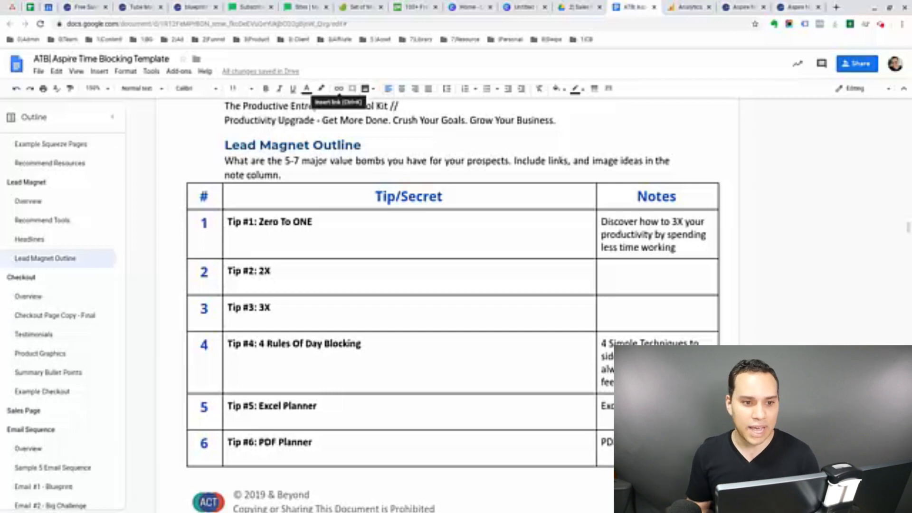
# - Compare the published Sales Funnel Organizer, YouTube Machine Webinar and time blocking squeeze pages
pyautogui.click(81, 10)
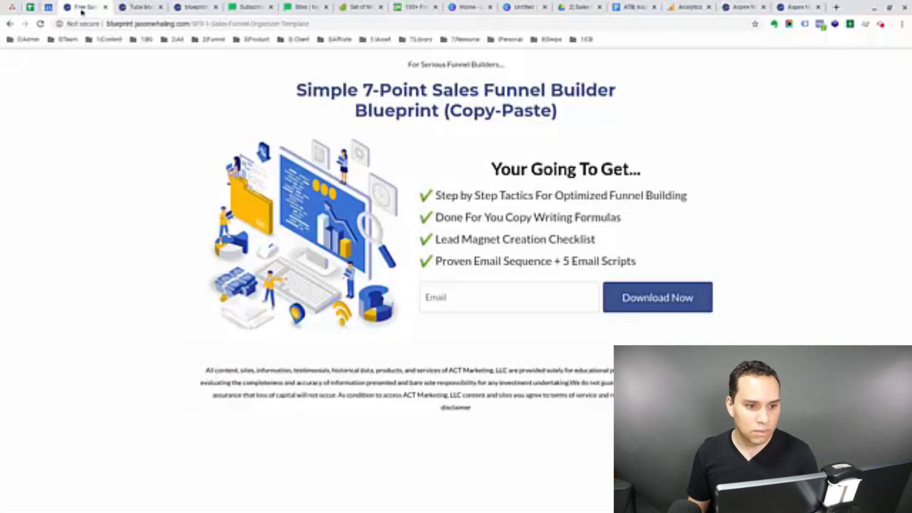
pyautogui.click(138, 6)
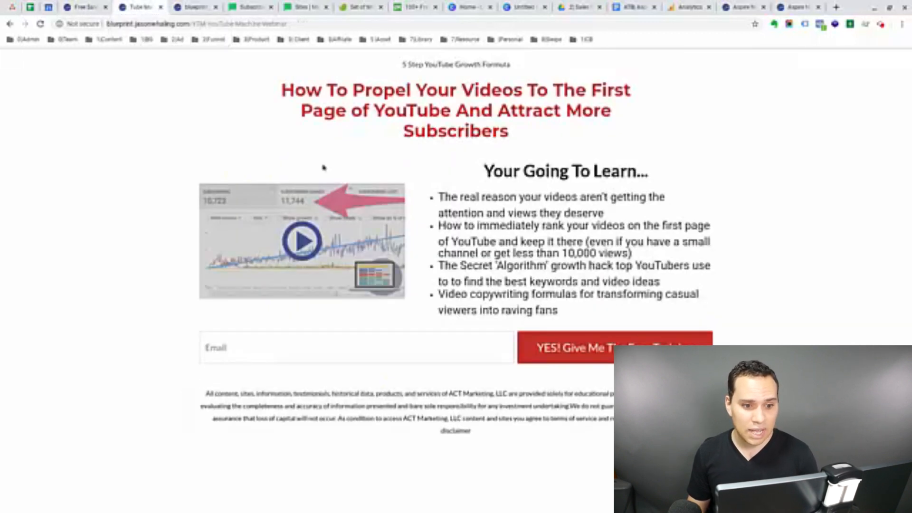
pyautogui.click(202, 8)
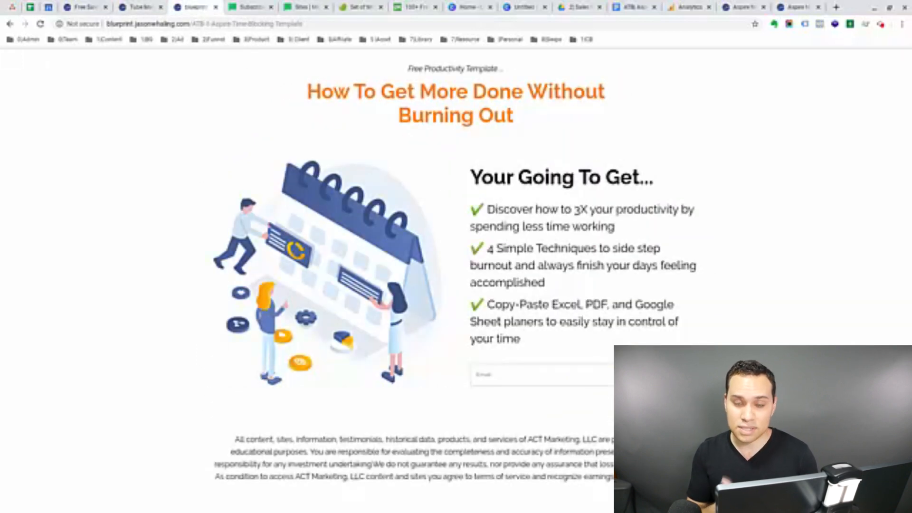